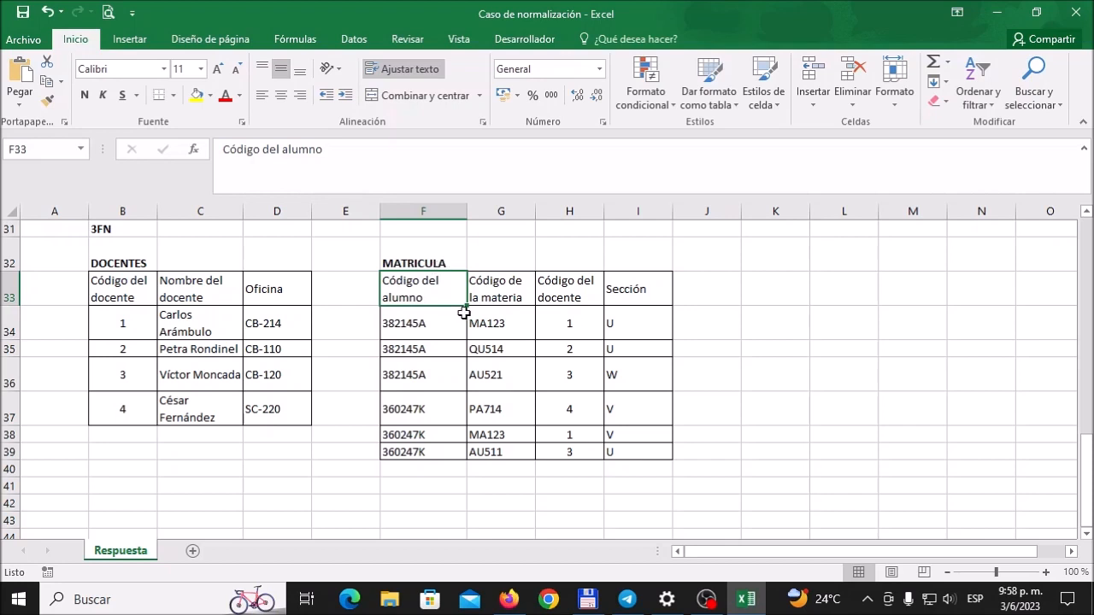
# Step: Examine the MATRICULA table's column headings in the 3FN section, focusing on the student, subject and teacher code fields
pyautogui.moveTo(445, 289); pyautogui.dragTo(624, 291)
pyautogui.click(415, 318)
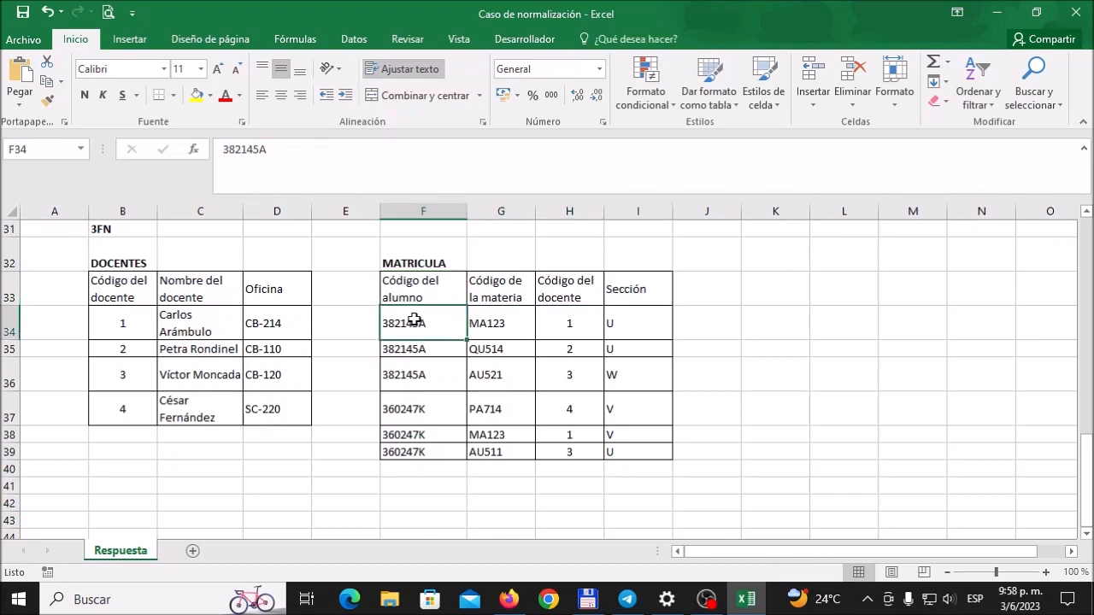
pyautogui.click(424, 293)
pyautogui.click(496, 289)
pyautogui.click(577, 287)
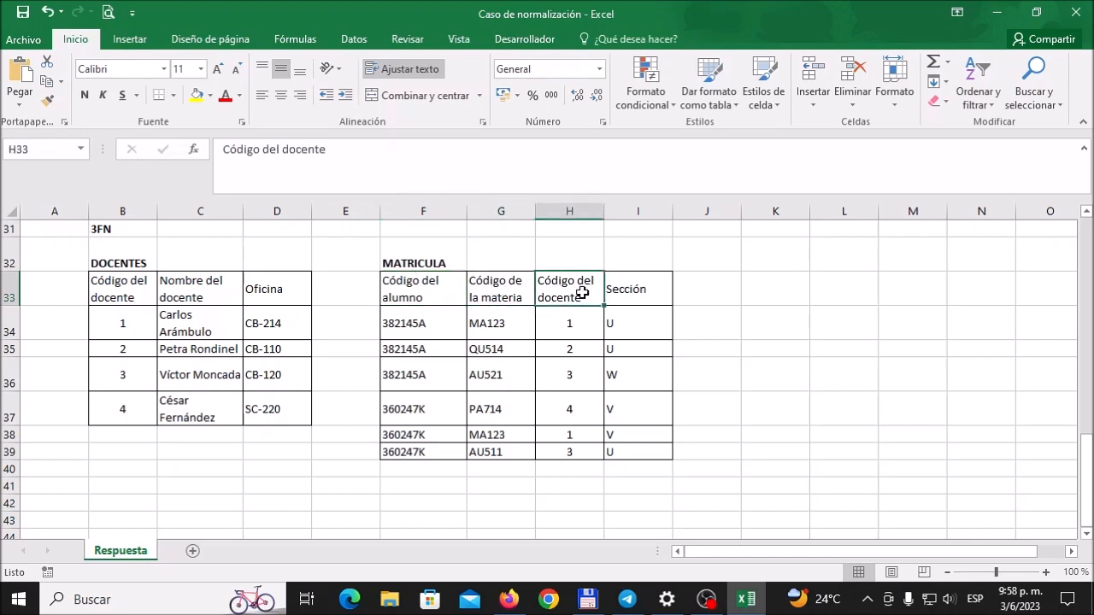
pyautogui.click(447, 287)
pyautogui.click(511, 288)
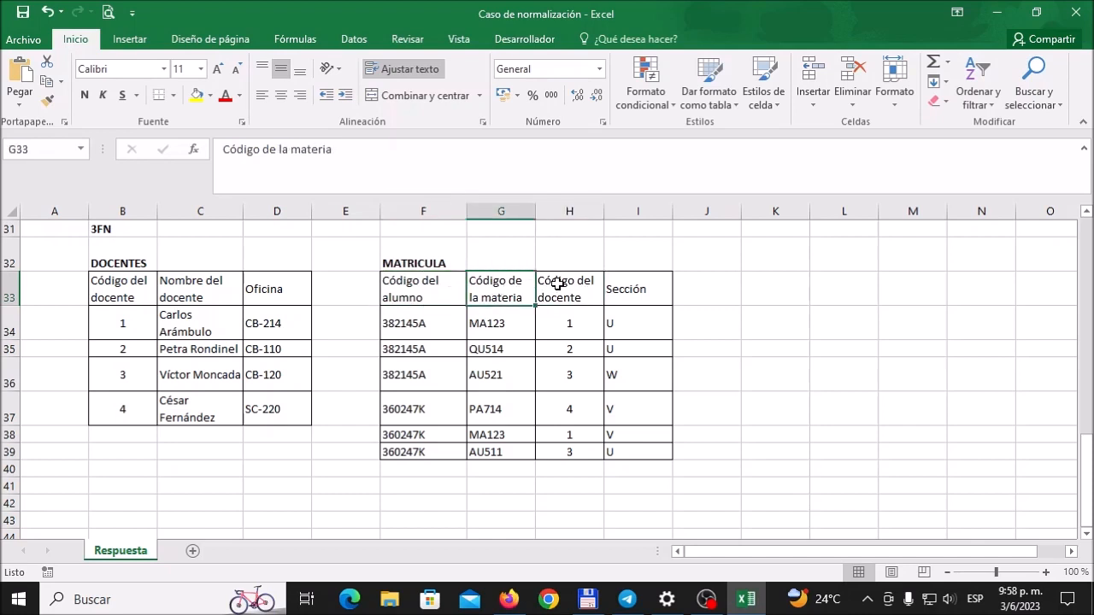
pyautogui.click(557, 286)
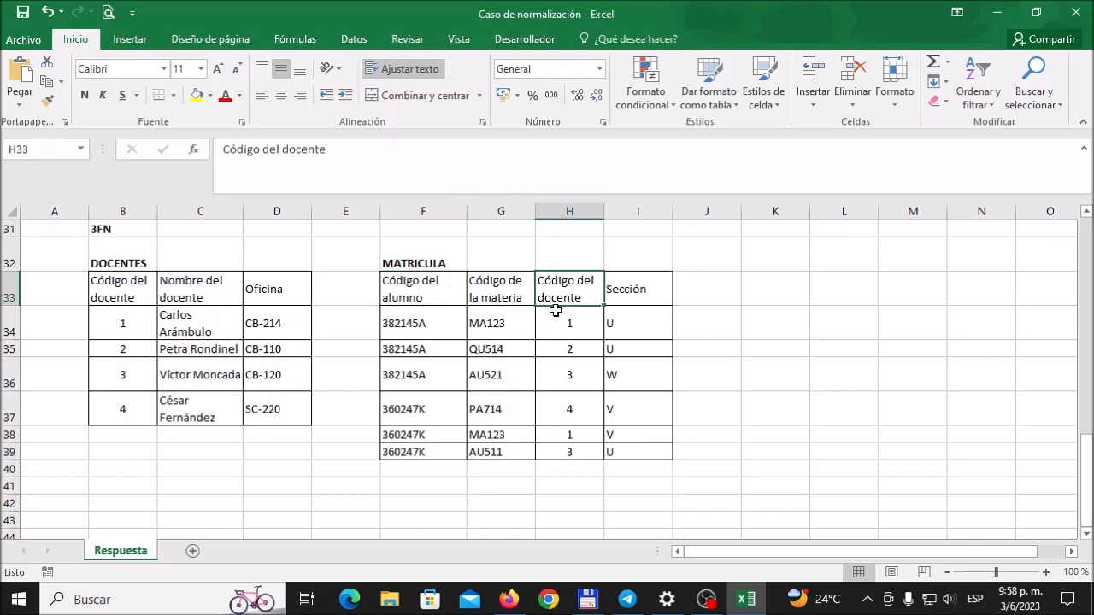
pyautogui.click(449, 288)
pyautogui.click(483, 288)
pyautogui.click(555, 284)
pyautogui.click(440, 293)
pyautogui.click(504, 286)
pyautogui.click(570, 290)
pyautogui.click(429, 309)
pyautogui.click(429, 287)
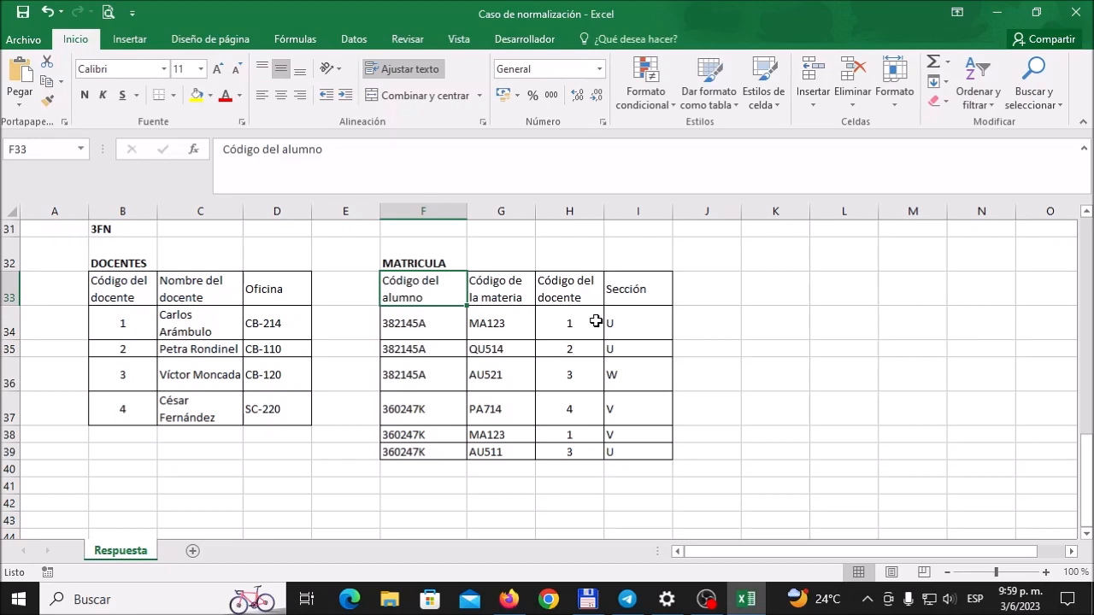
pyautogui.click(494, 295)
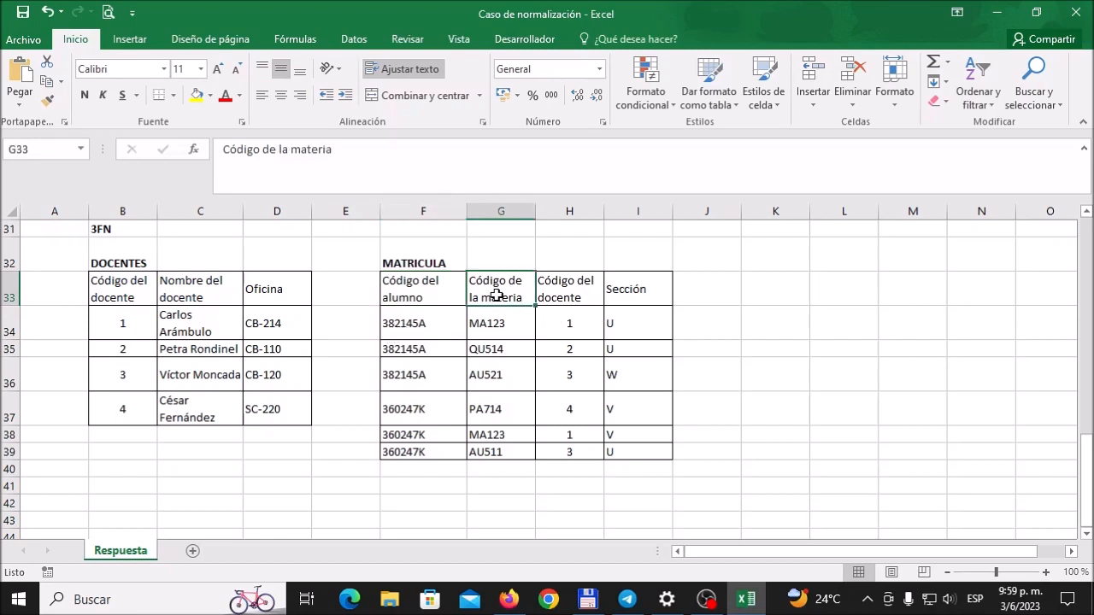
pyautogui.click(573, 295)
pyautogui.click(422, 292)
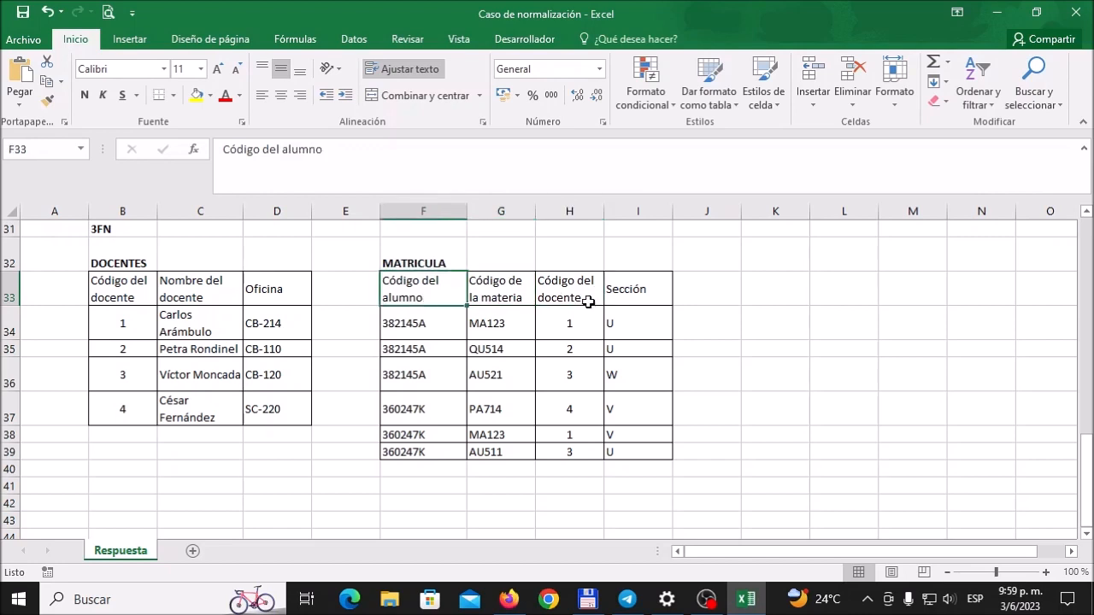
pyautogui.click(556, 289)
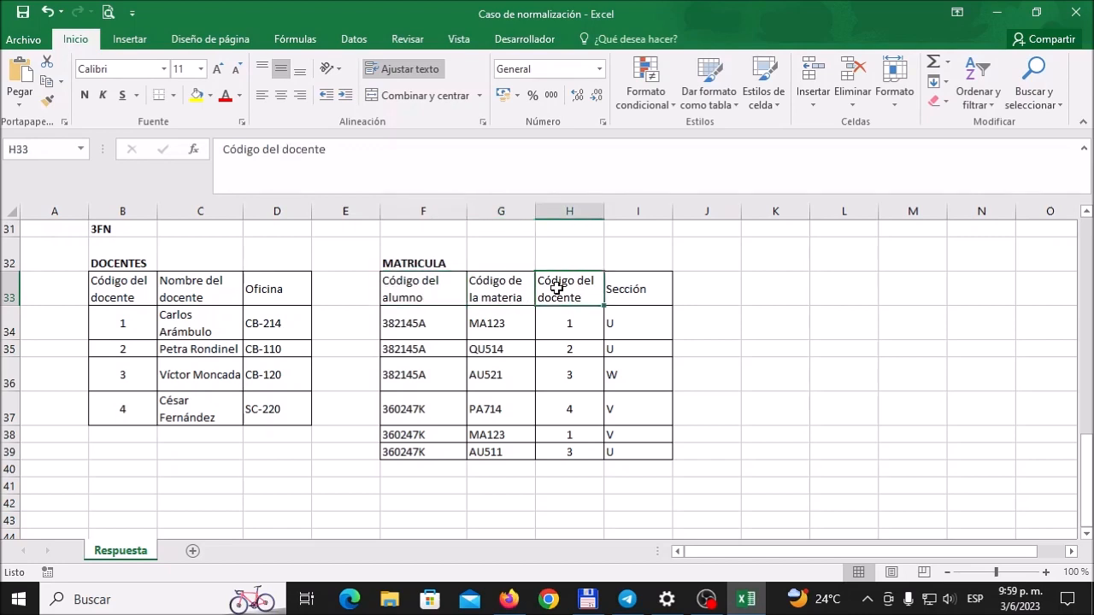
pyautogui.click(434, 301)
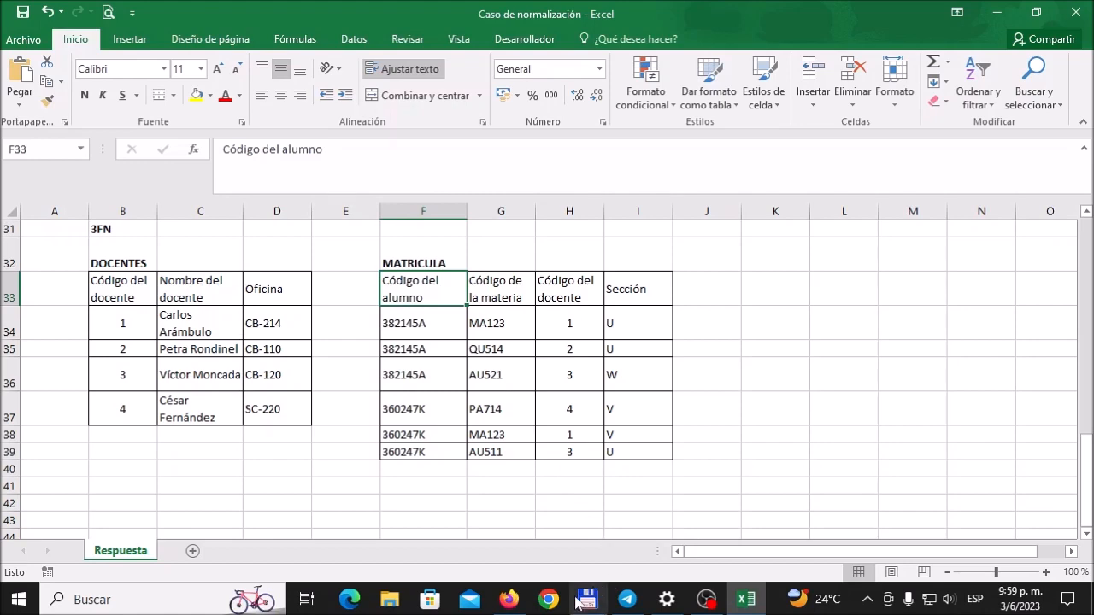
# Step: Switch to phpMyAdmin and start a new table named matricula in the colegio database
pyautogui.click(536, 550)
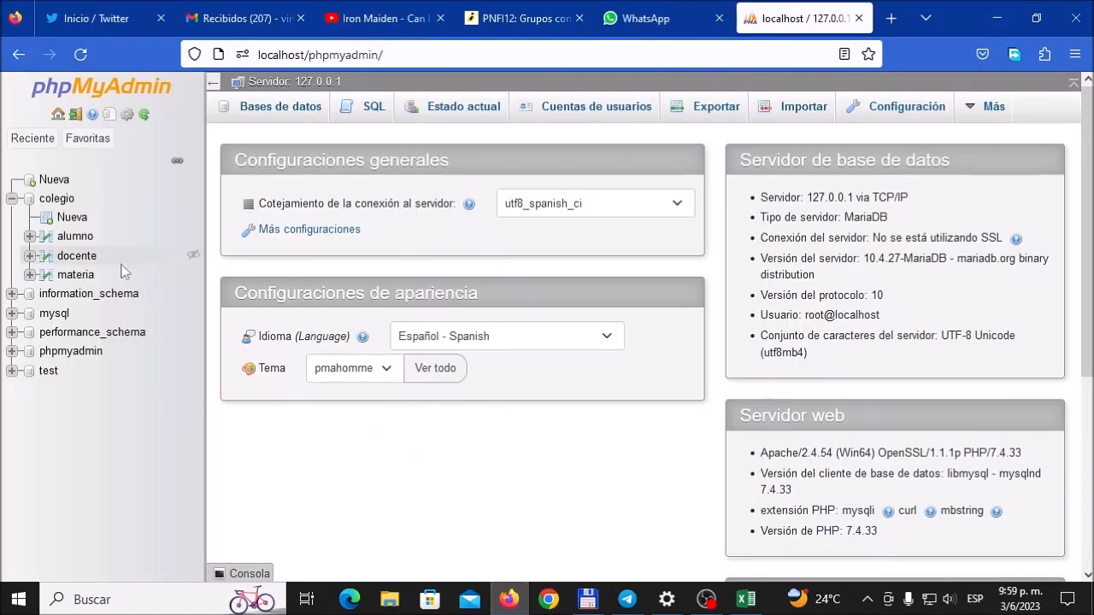
pyautogui.click(76, 219)
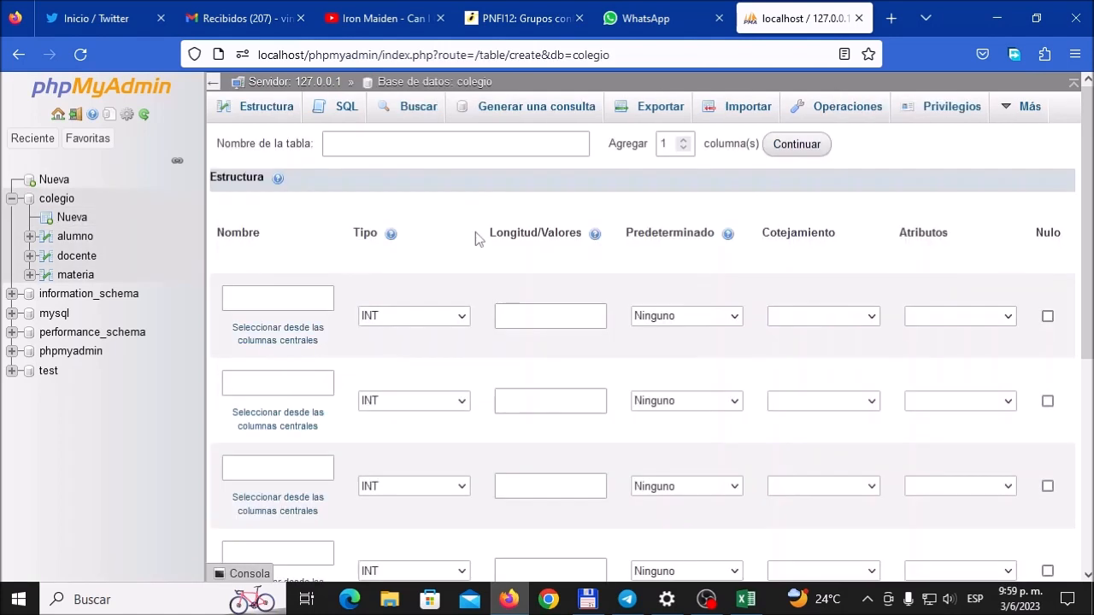
pyautogui.click(386, 145)
pyautogui.write('matricula')
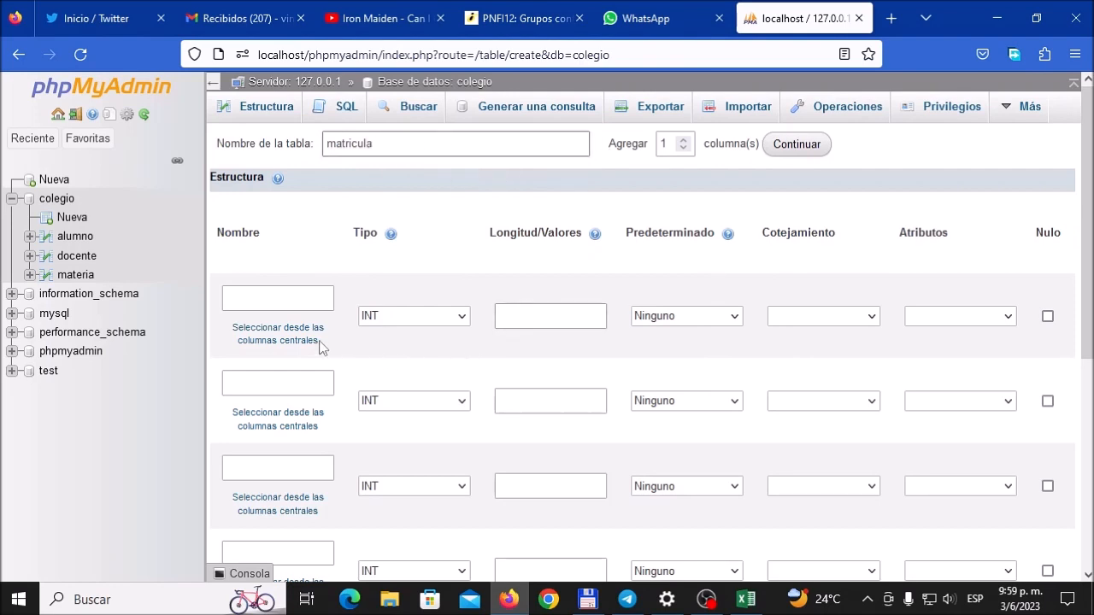
# Step: Name the first column of the matricula table id_mat, checking the MATRICULA layout in the Excel workbook
pyautogui.click(308, 304)
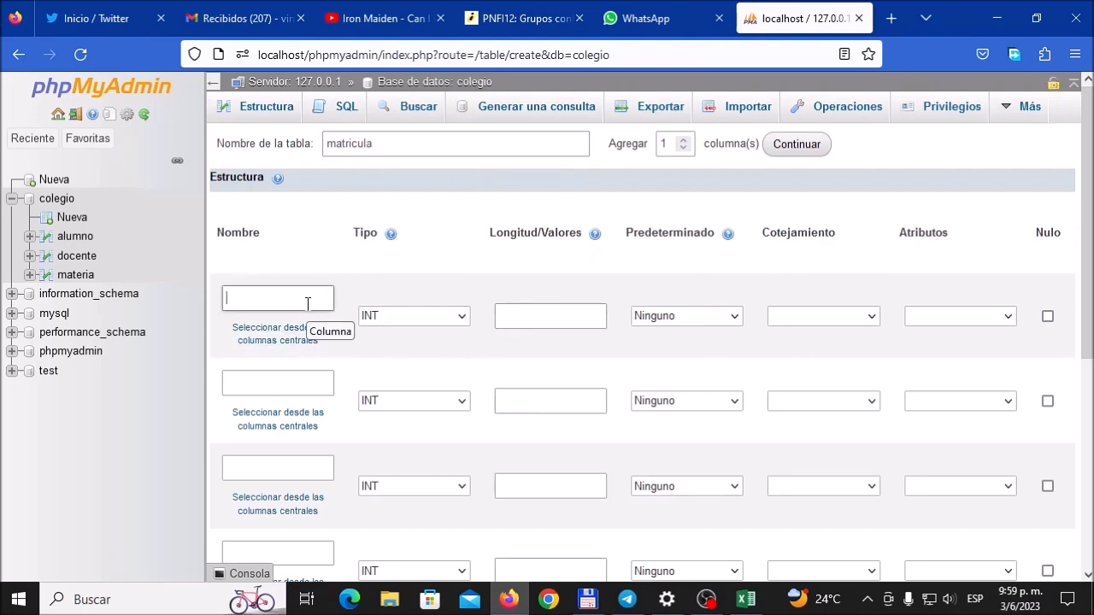
pyautogui.write('id')
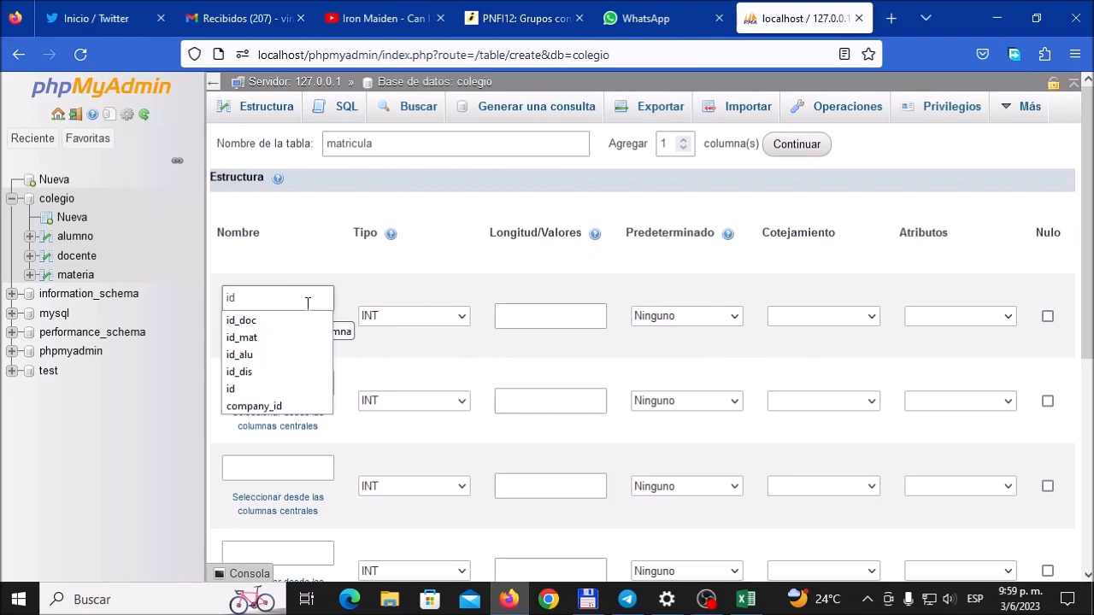
pyautogui.write('_mat')
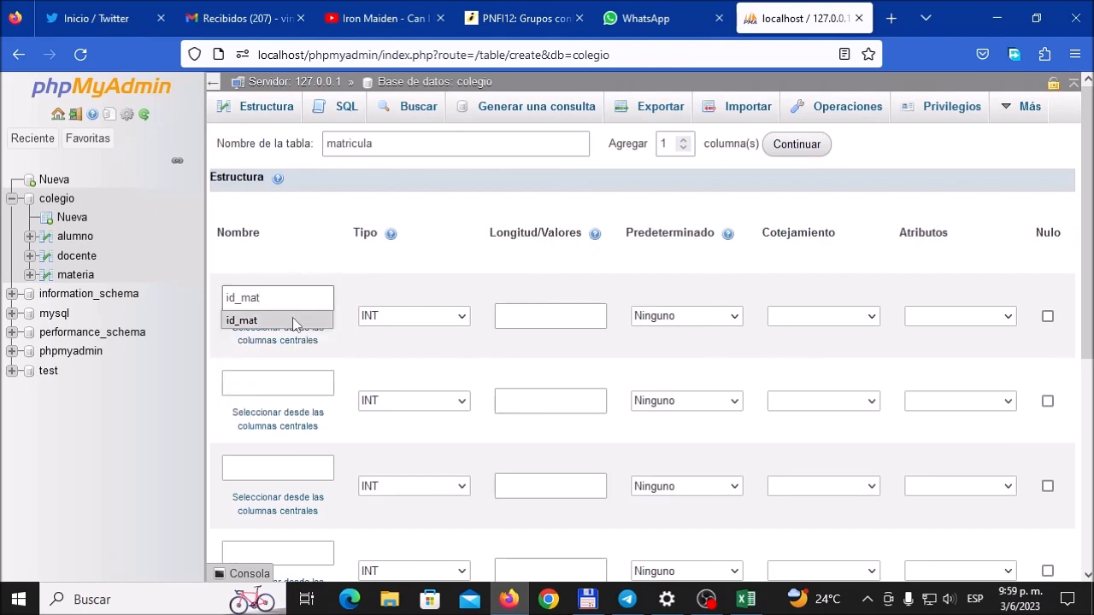
pyautogui.click(293, 323)
pyautogui.click(744, 599)
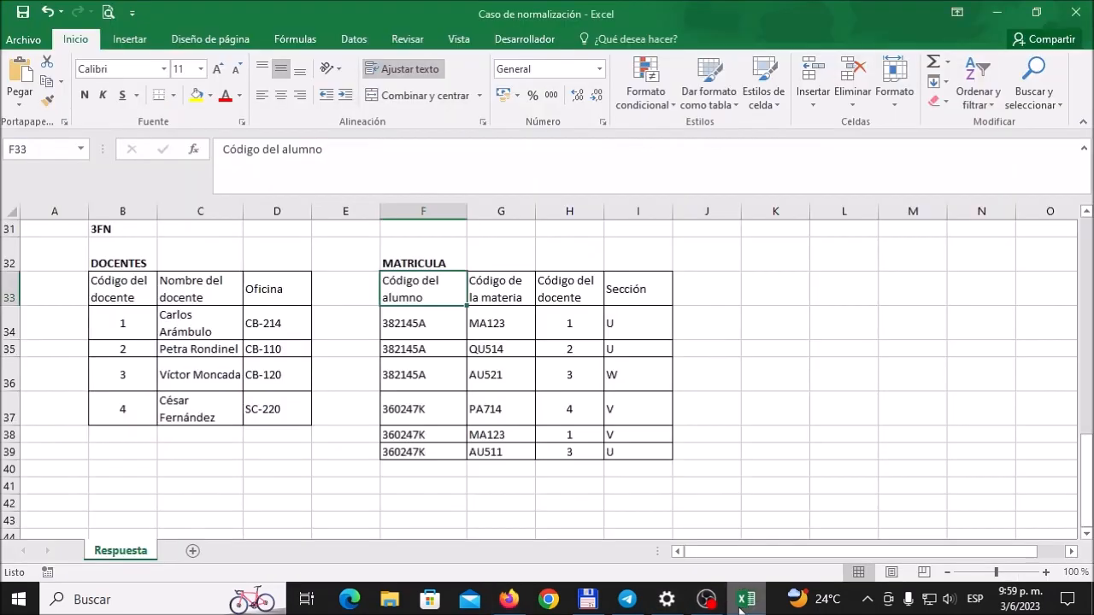
pyautogui.click(741, 607)
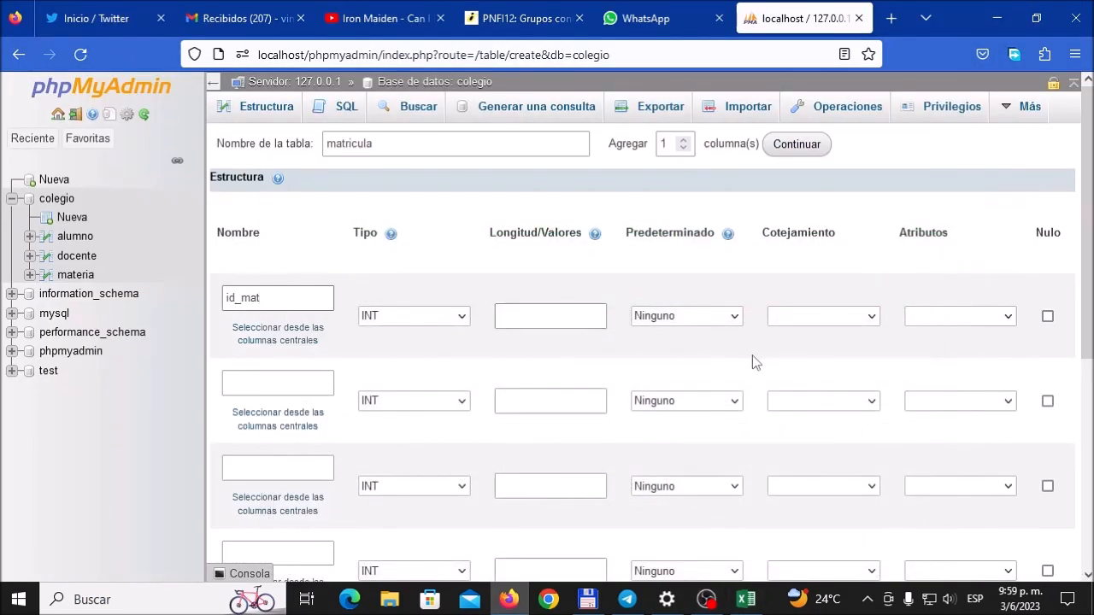
# Step: Make the id_mat column UNSIGNED and auto-incrementing, with a PRIMARY index
pyautogui.click(1009, 318)
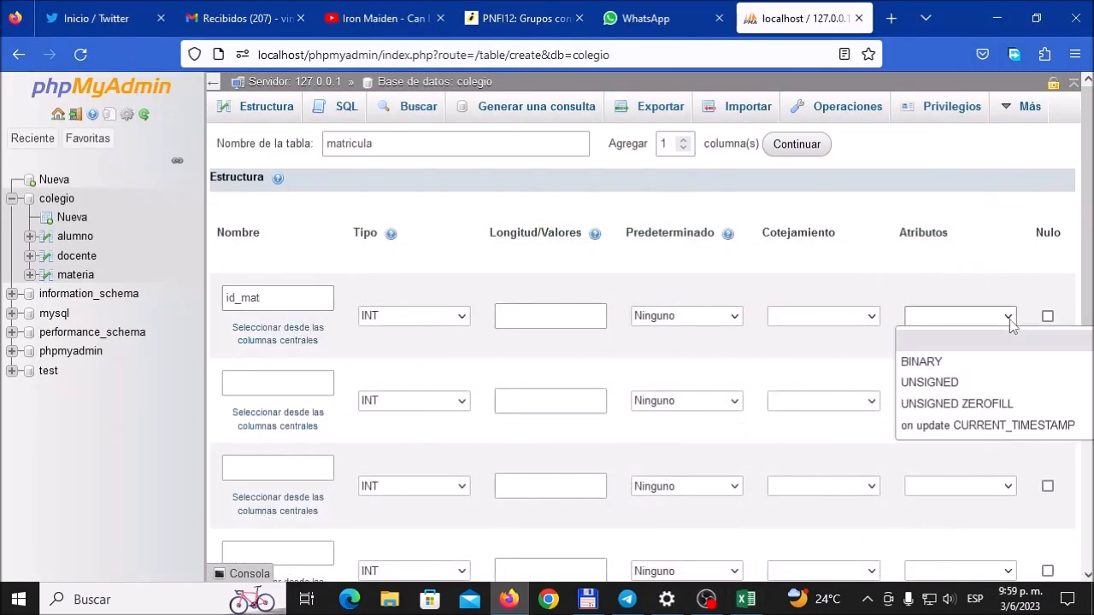
pyautogui.click(966, 382)
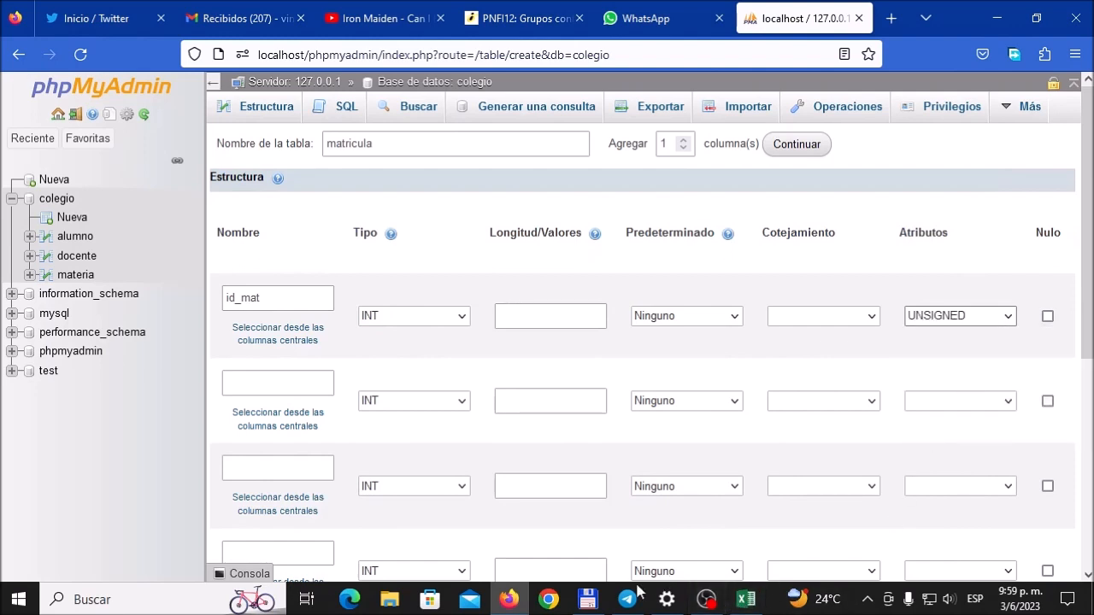
pyautogui.scroll(-2, 427, 451)
pyautogui.moveTo(483, 537); pyautogui.dragTo(631, 536)
pyautogui.scroll(2, 675, 453)
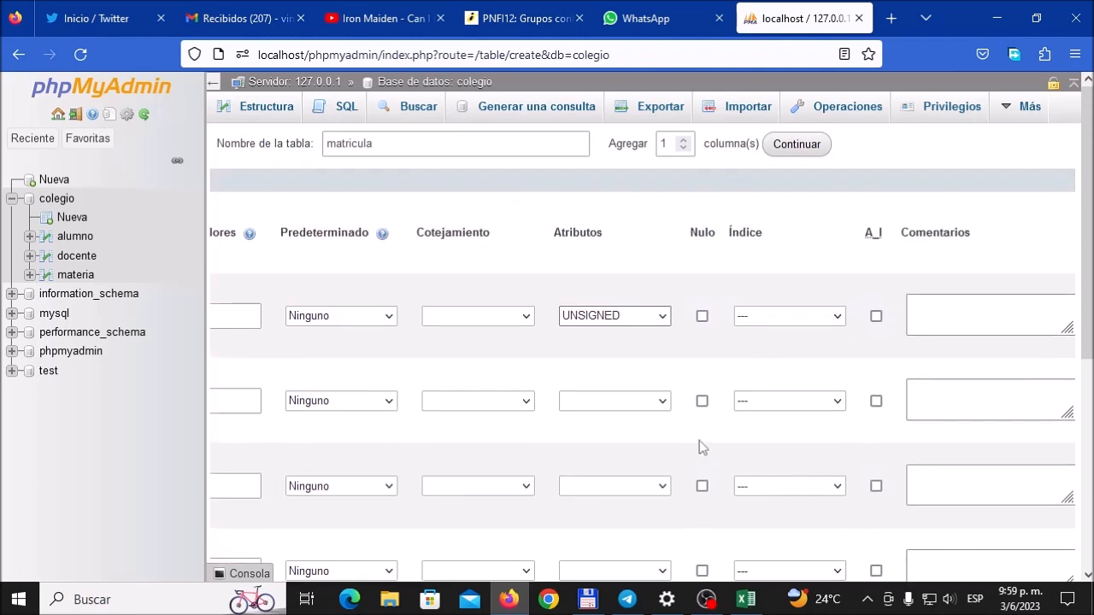
pyautogui.click(876, 316)
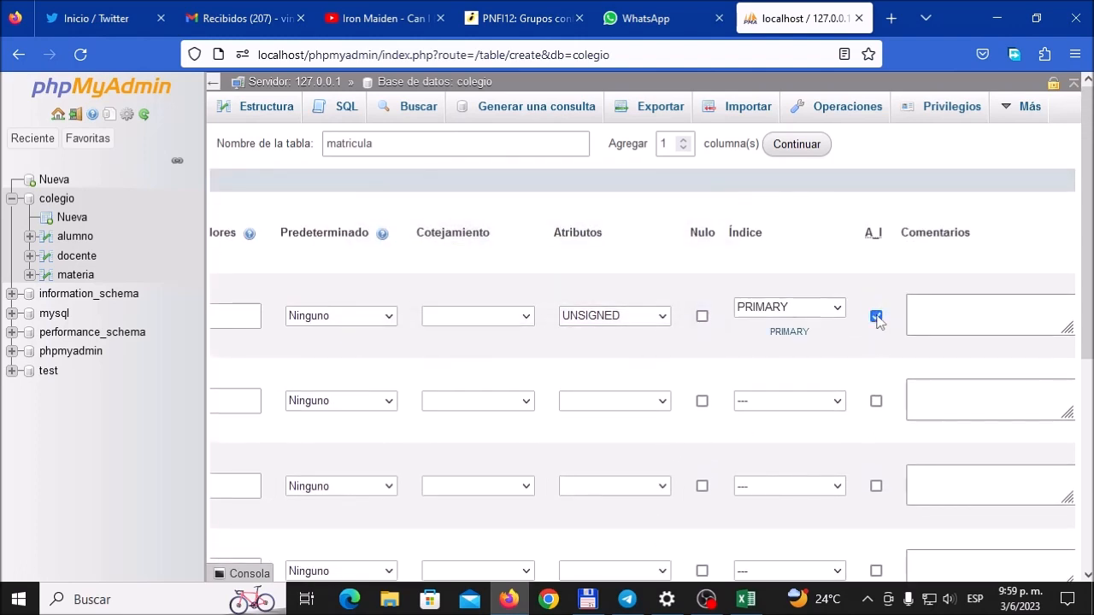
# Step: Add a comment to the id_mat column beginning "ID de la matri", describing it as the enrolment ID
pyautogui.click(985, 308)
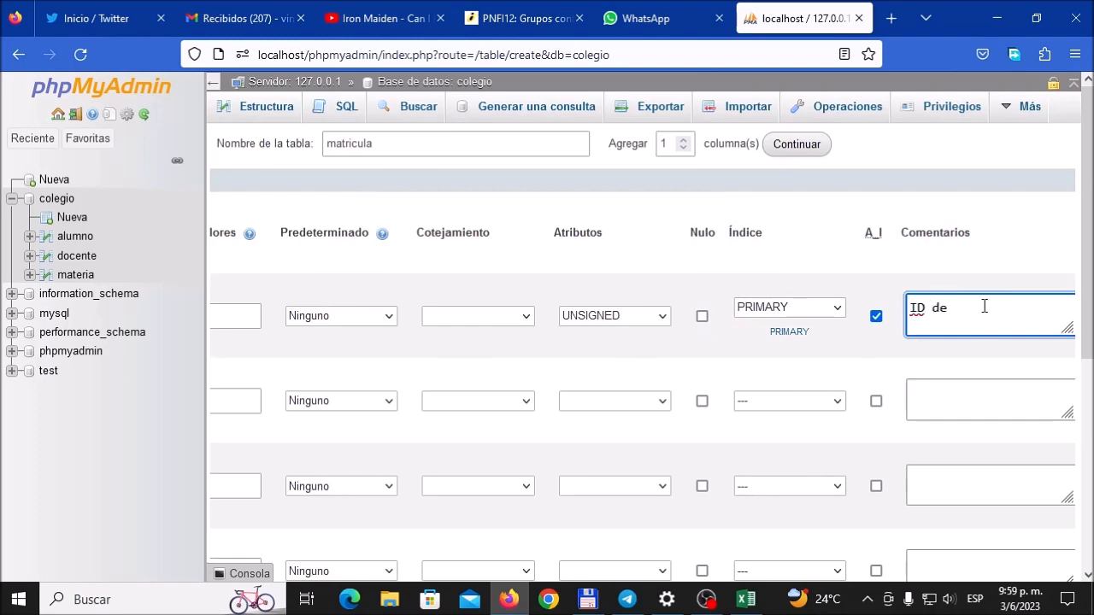
pyautogui.write('ID de la matri')
pyautogui.scroll(-3, 627, 513)
pyautogui.moveTo(613, 459); pyautogui.dragTo(388, 449)
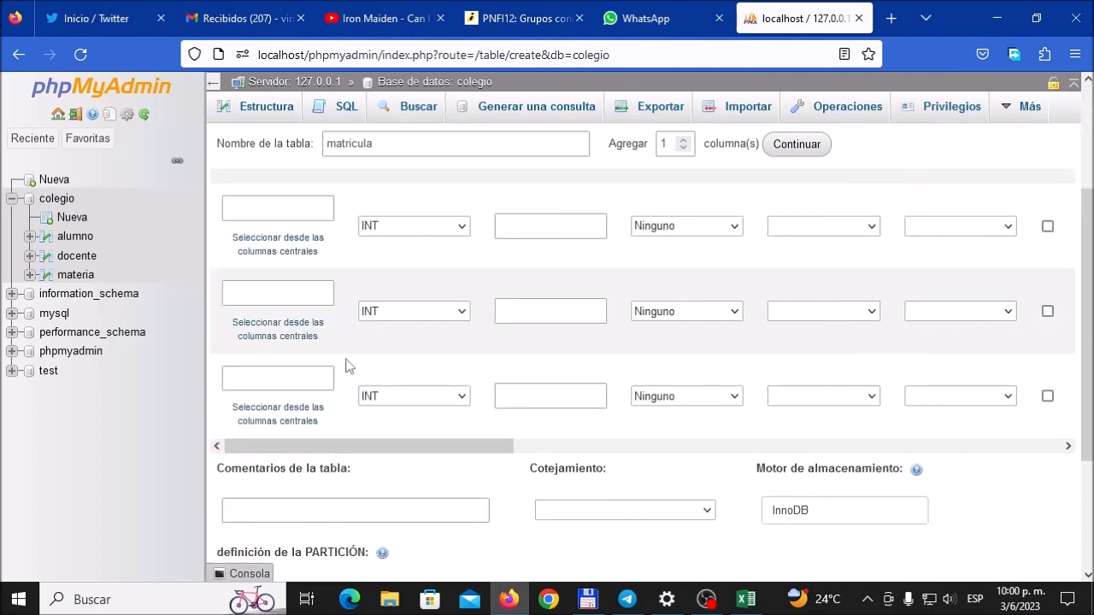
pyautogui.scroll(3, 347, 363)
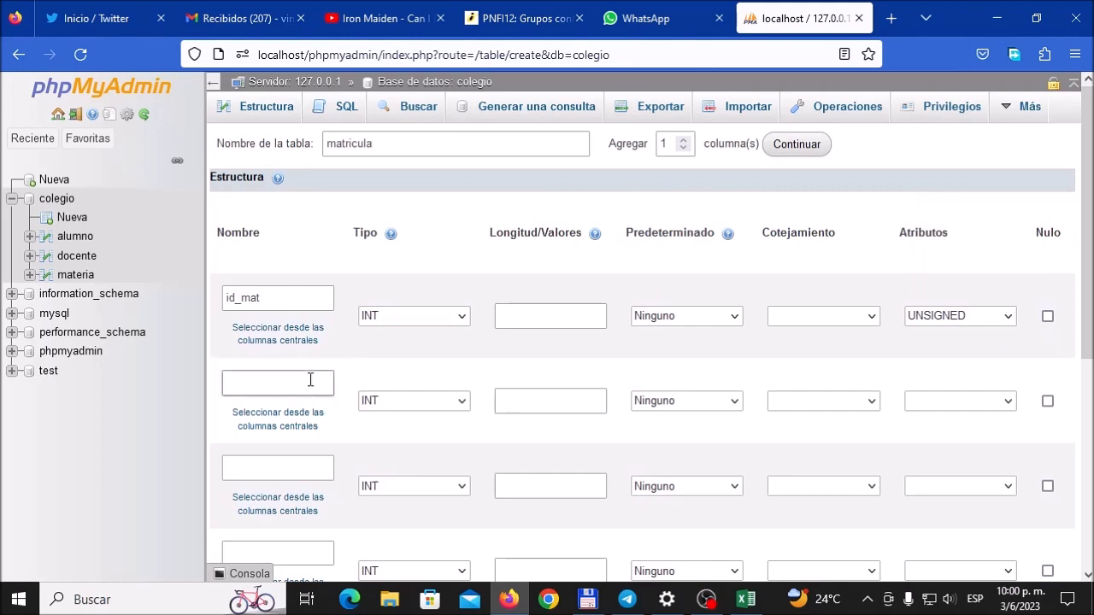
# Step: Switch to the Excel workbook and compare the student codes in MATRICULA with those in the ALUMNOS table
pyautogui.click(746, 603)
pyautogui.click(423, 328)
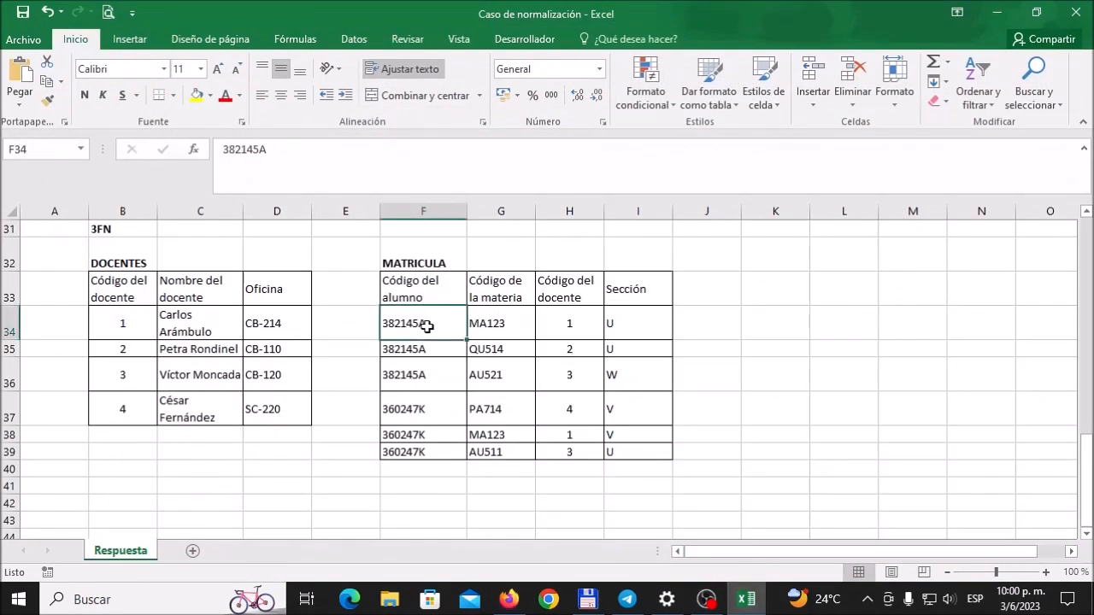
pyautogui.click(420, 350)
pyautogui.click(424, 324)
pyautogui.scroll(5, 438, 364)
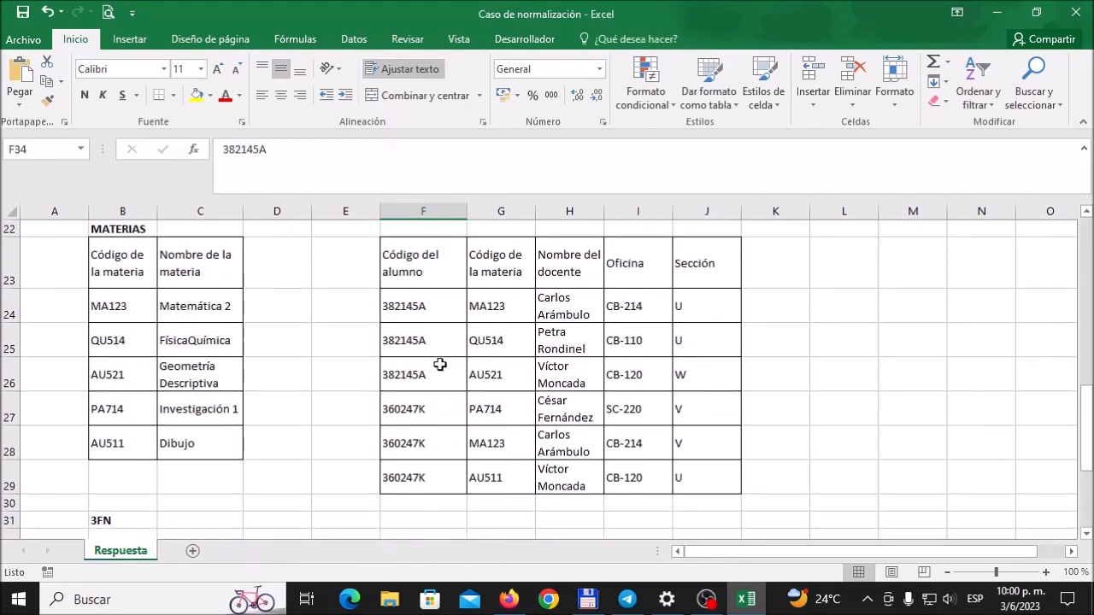
pyautogui.scroll(3, 439, 364)
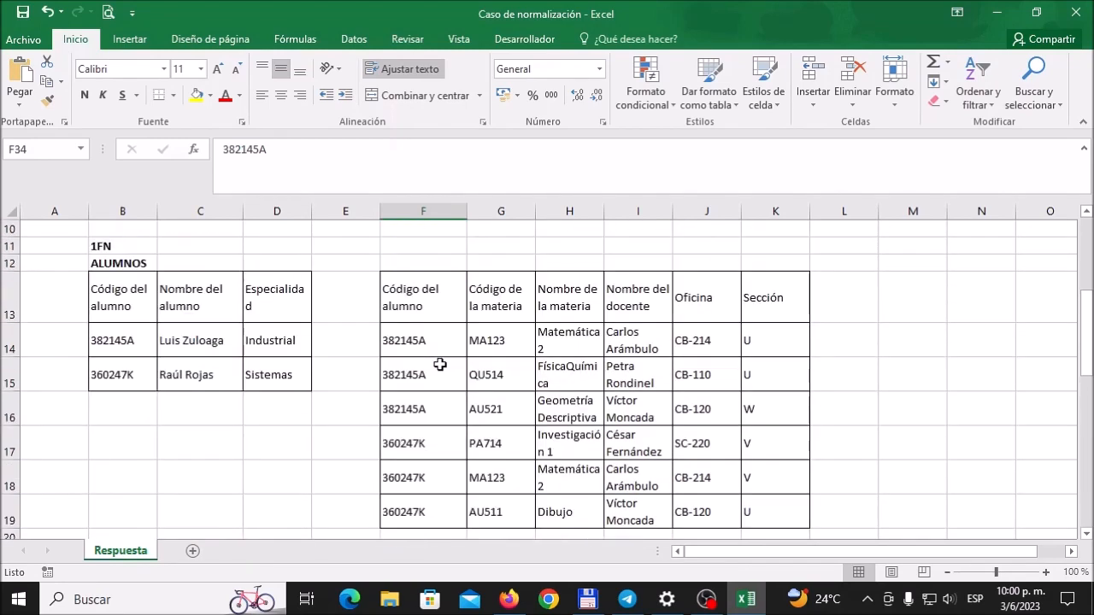
pyautogui.click(132, 340)
pyautogui.scroll(-7, 352, 371)
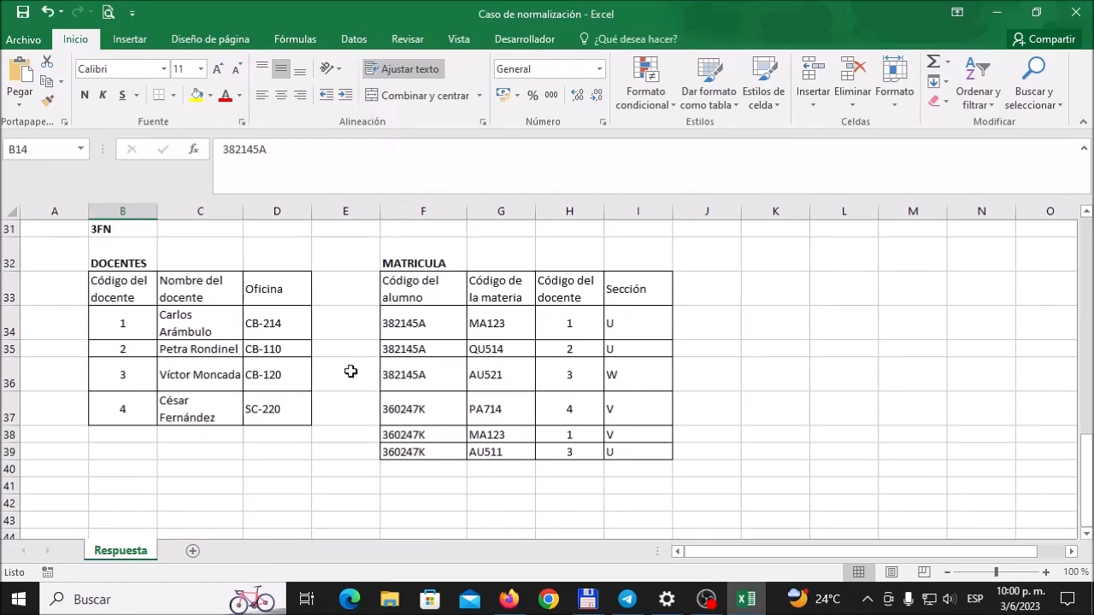
pyautogui.click(434, 326)
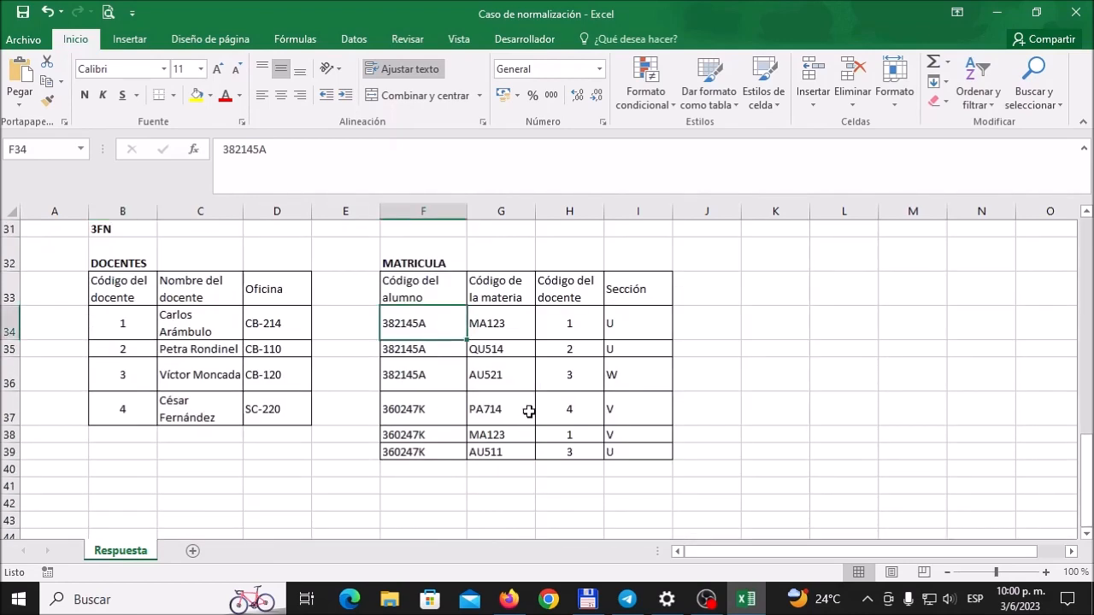
# Step: Compare subject code MA123 in MATRICULA with its entry in the MATERIAS table, and return to the phpMyAdmin table form
pyautogui.click(498, 323)
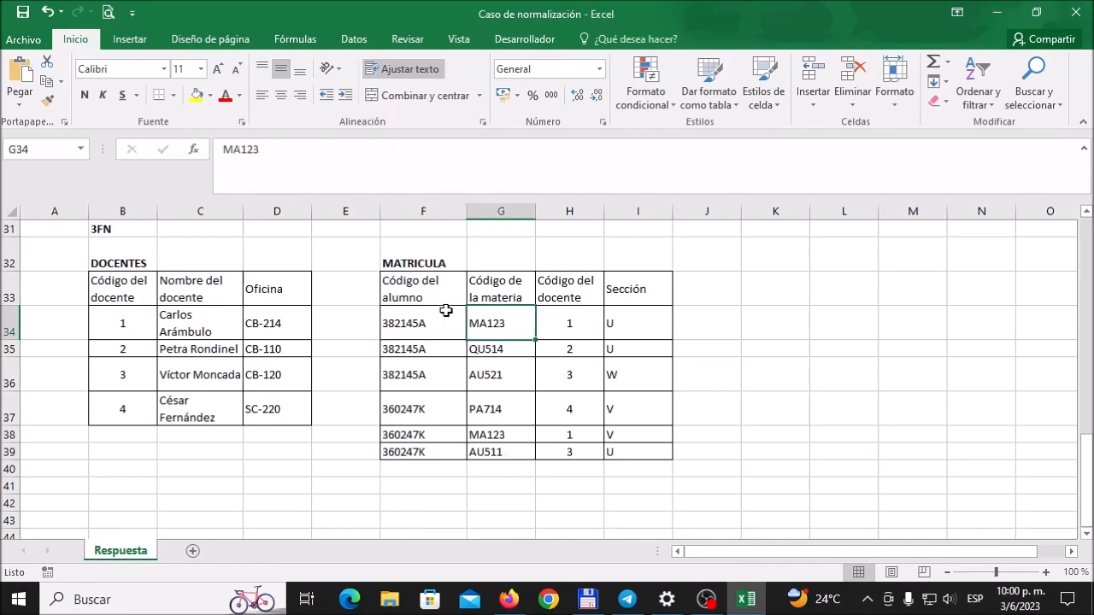
pyautogui.scroll(3, 244, 329)
pyautogui.scroll(1, 243, 329)
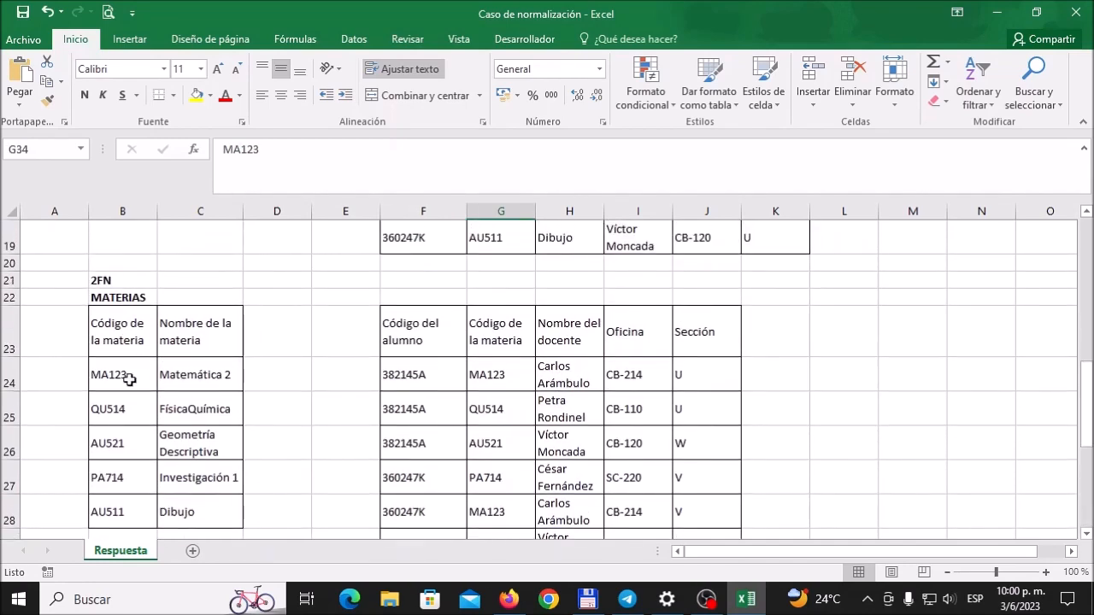
pyautogui.click(134, 371)
pyautogui.scroll(-6, 419, 411)
pyautogui.scroll(3, 436, 415)
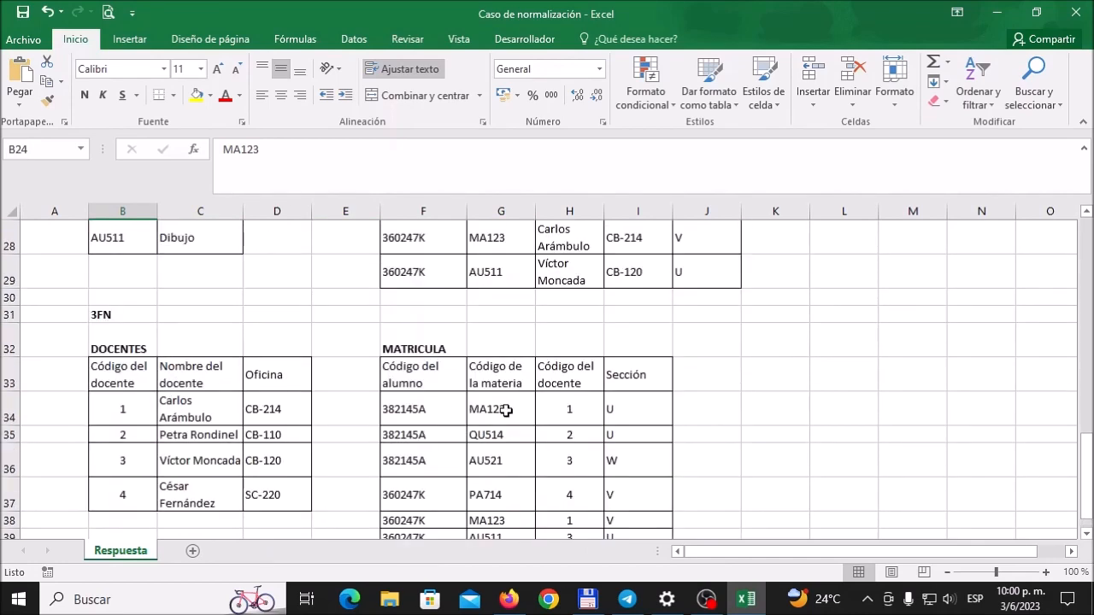
pyautogui.click(501, 410)
pyautogui.scroll(-1, 498, 410)
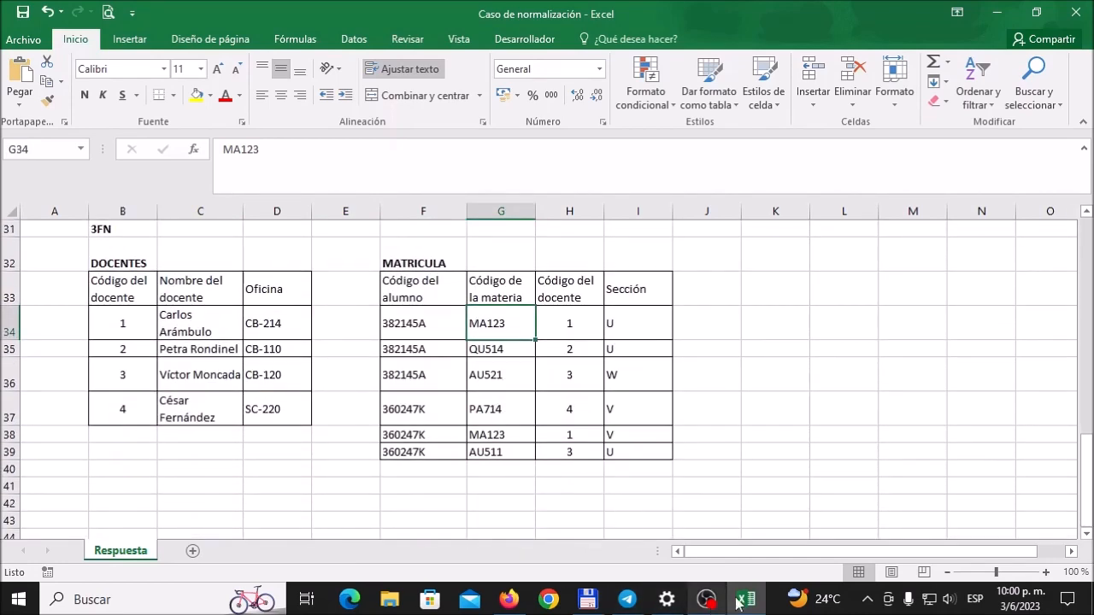
pyautogui.moveTo(510, 603)
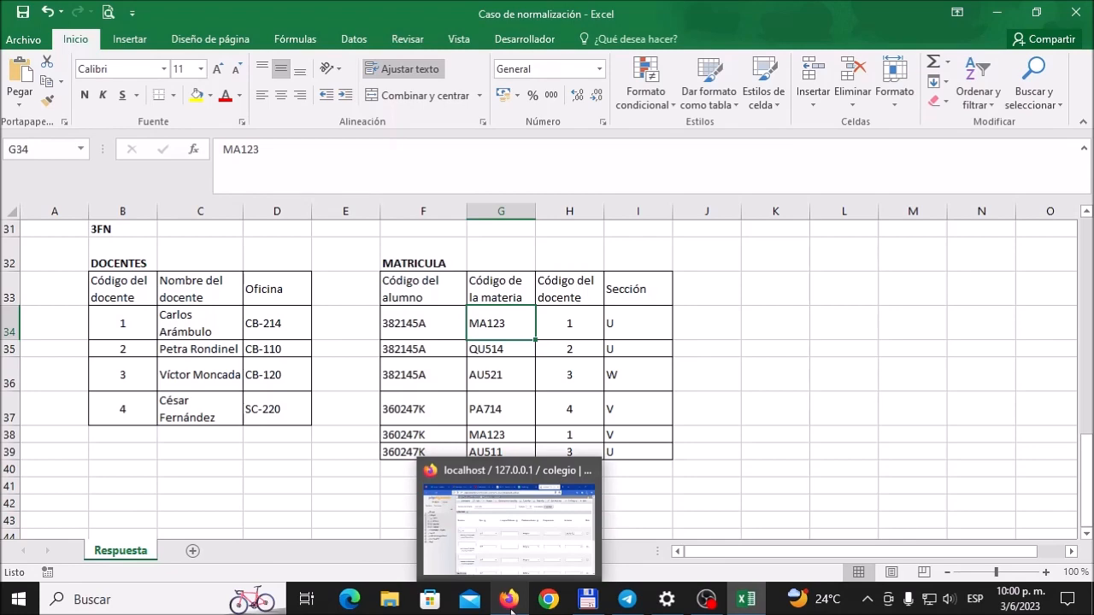
pyautogui.click(510, 601)
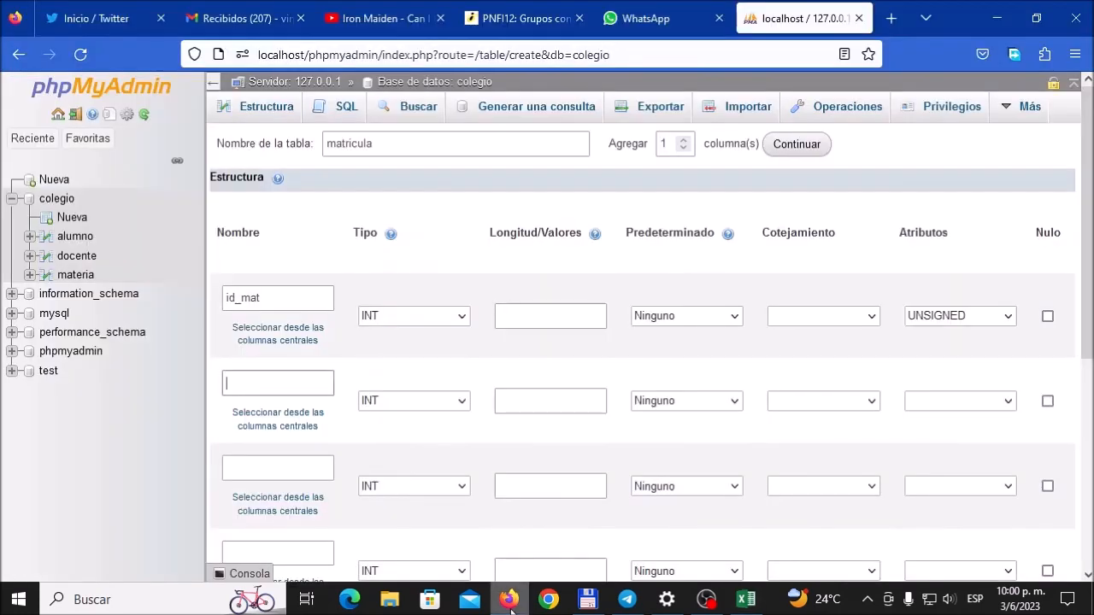
# Step: Check the MATRICULA headings in the Excel workbook, return to the phpMyAdmin table form, and name the second column id_alu
pyautogui.click(756, 603)
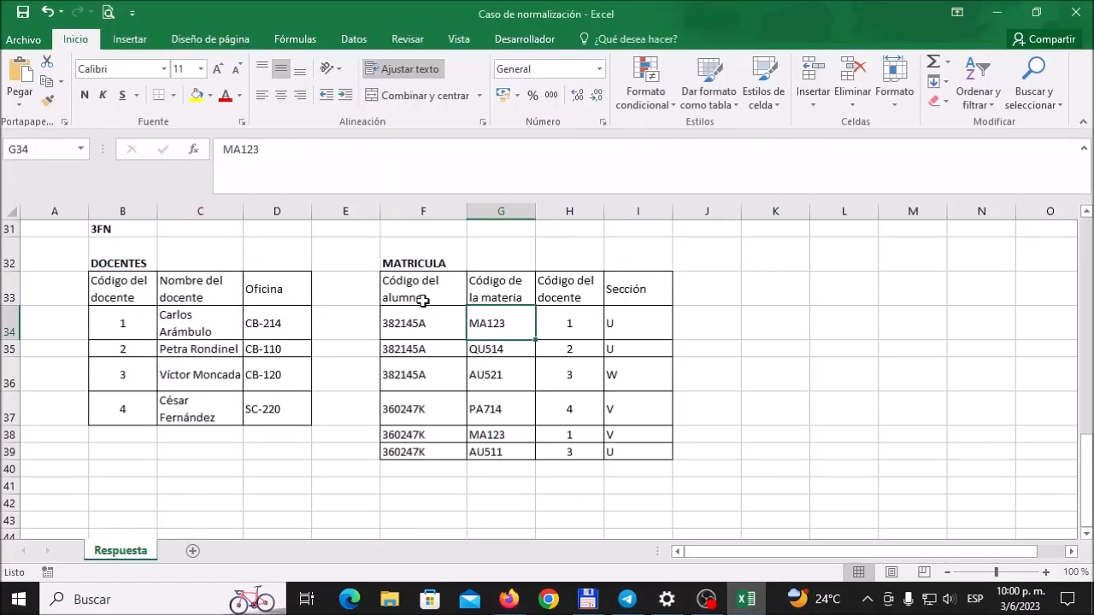
pyautogui.click(510, 601)
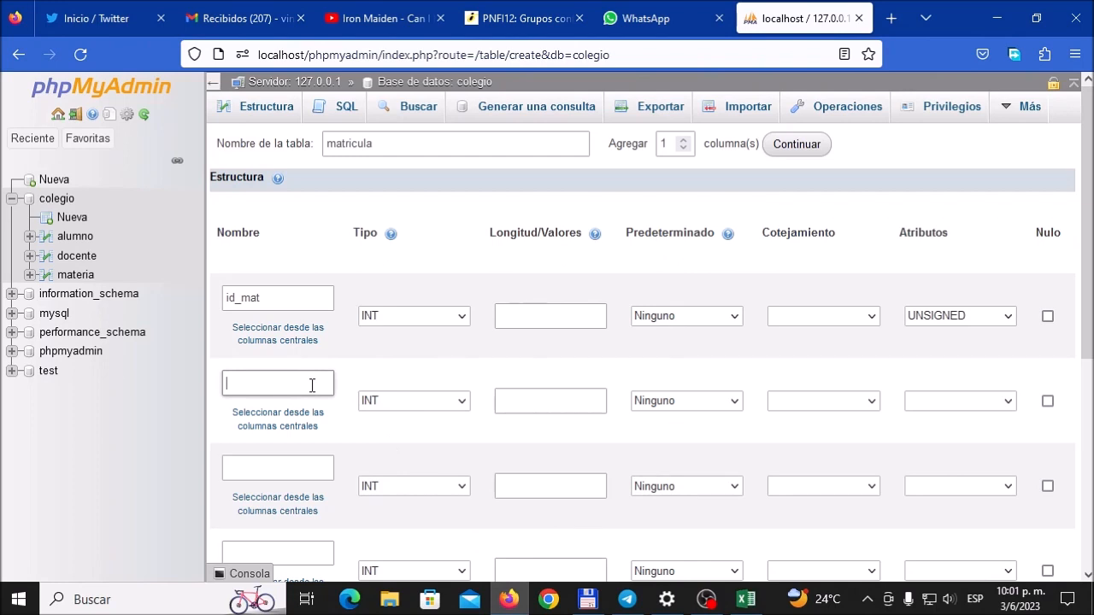
pyautogui.write('id_')
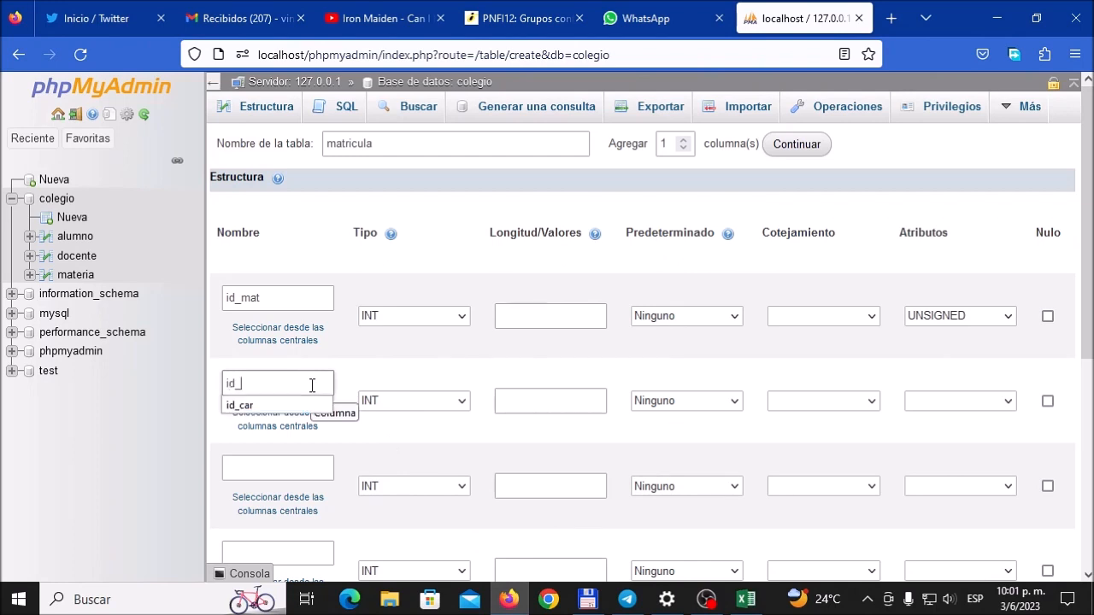
pyautogui.write('alu')
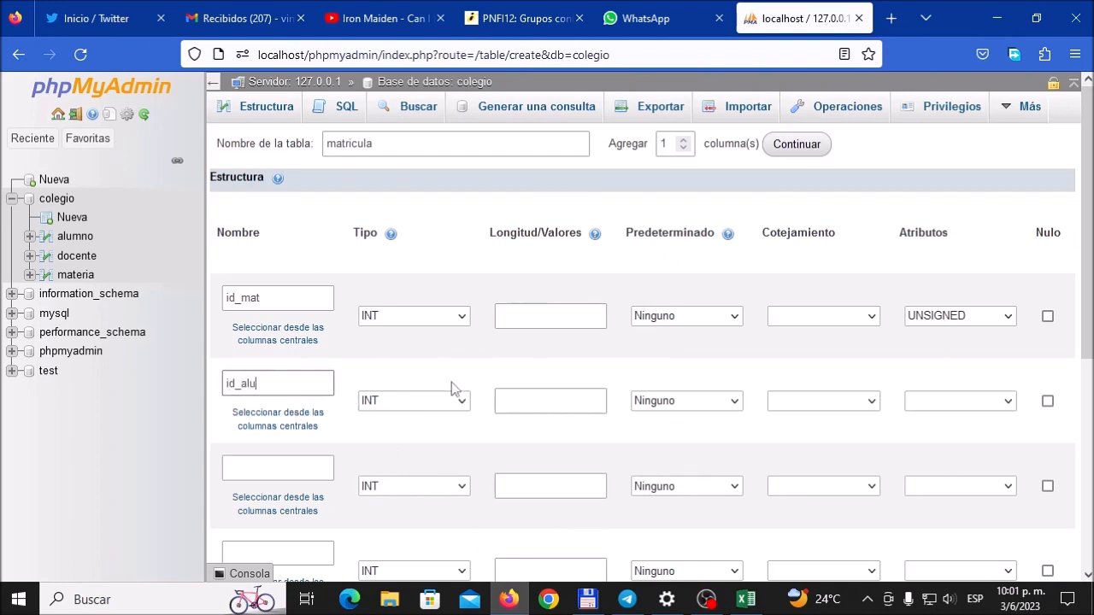
# Step: Define the id_alu column as CHAR with length 7 and collation utf8_spanish_ci
pyautogui.click(465, 402)
pyautogui.scroll(-5, 474, 282)
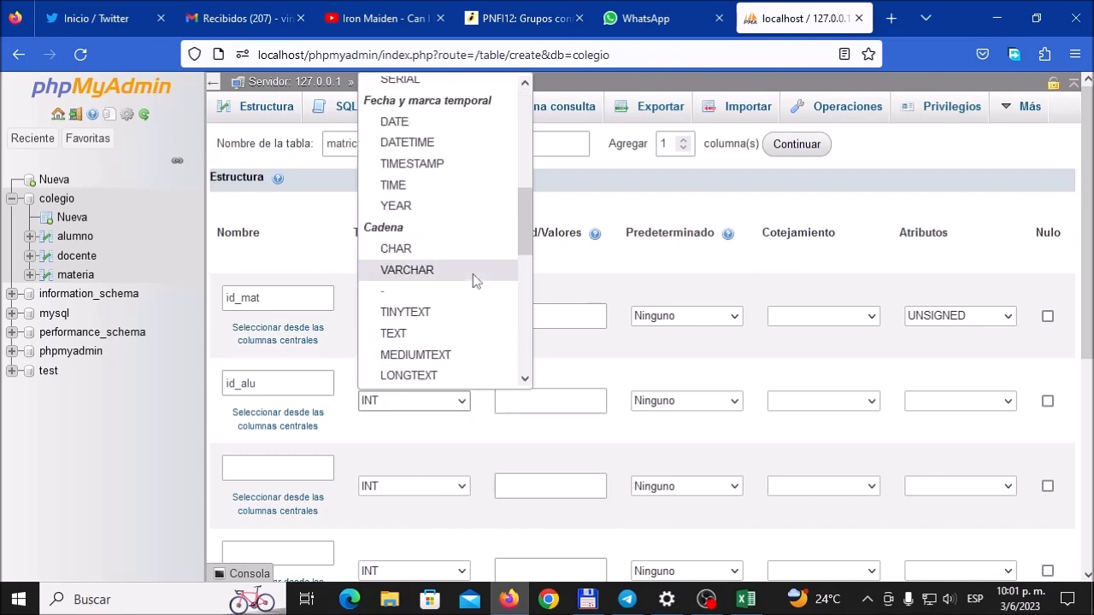
pyautogui.click(448, 245)
pyautogui.click(527, 401)
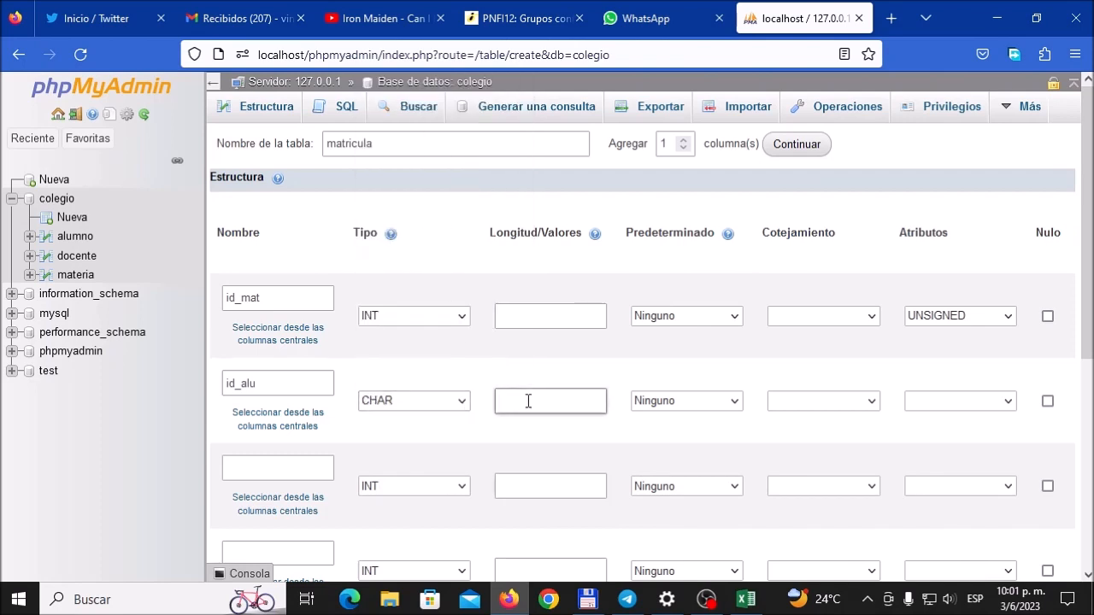
pyautogui.click(872, 402)
pyautogui.scroll(-15, 945, 284)
pyautogui.scroll(-20, 944, 284)
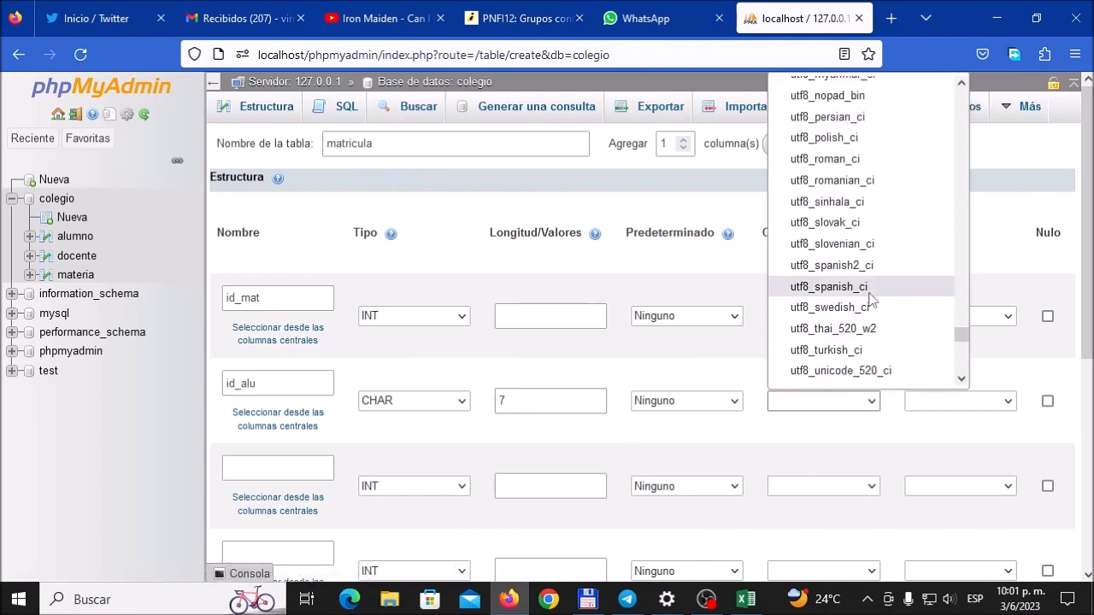
pyautogui.click(868, 287)
# Step: Add the comment "ID del alumno" to the id_alu column
pyautogui.scroll(-2, 477, 536)
pyautogui.scroll(-2, 477, 536)
pyautogui.moveTo(451, 451); pyautogui.dragTo(629, 459)
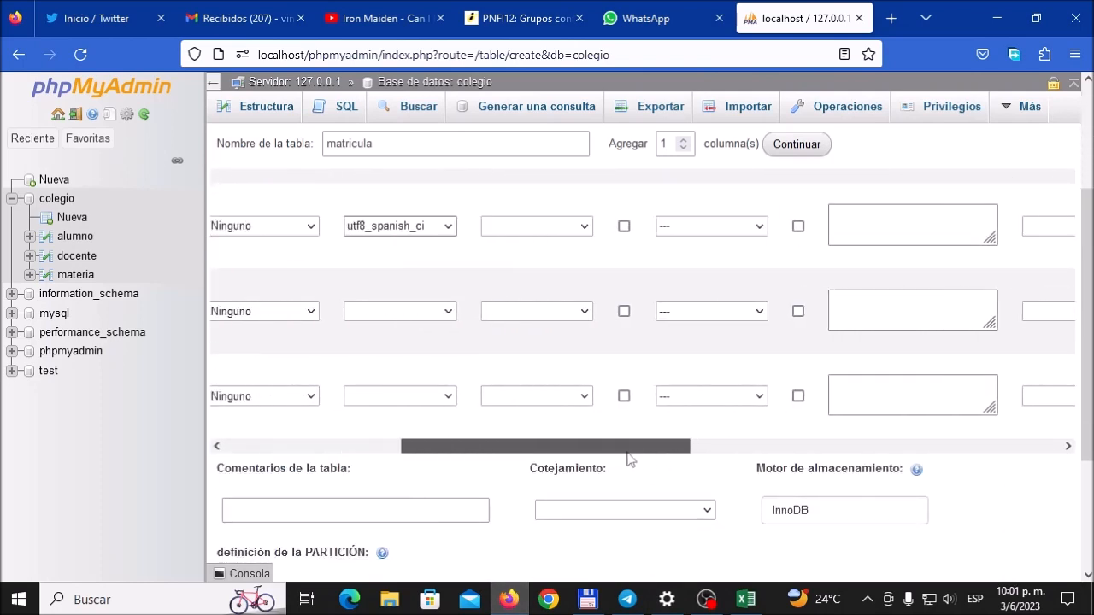
pyautogui.click(934, 227)
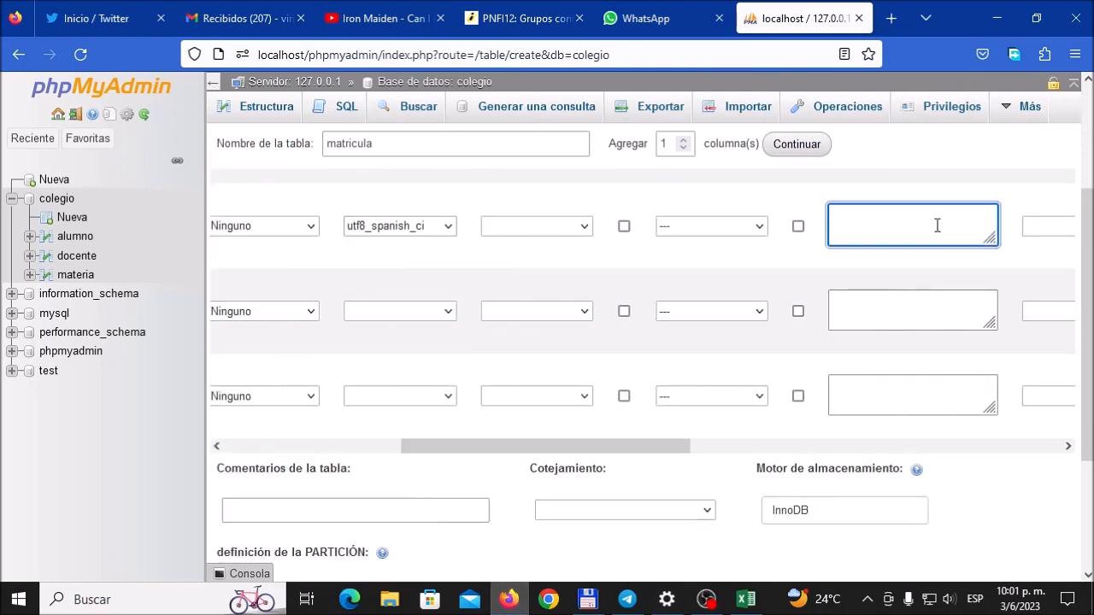
pyautogui.write('ID del alumno')
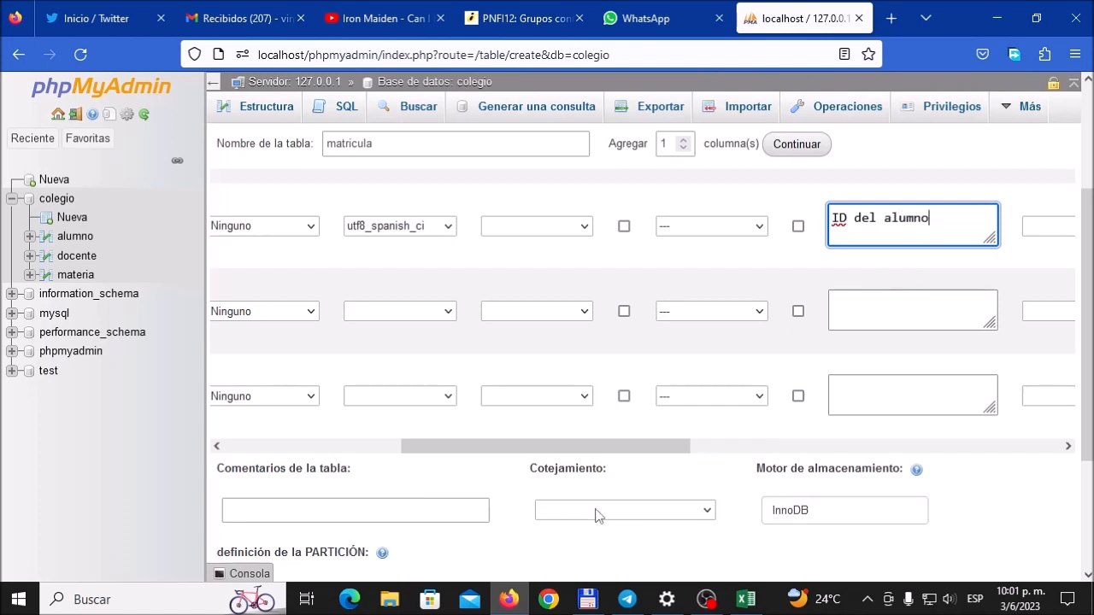
# Step: Name the third column id_mat and define it as CHAR with length 5
pyautogui.moveTo(613, 446); pyautogui.dragTo(394, 456)
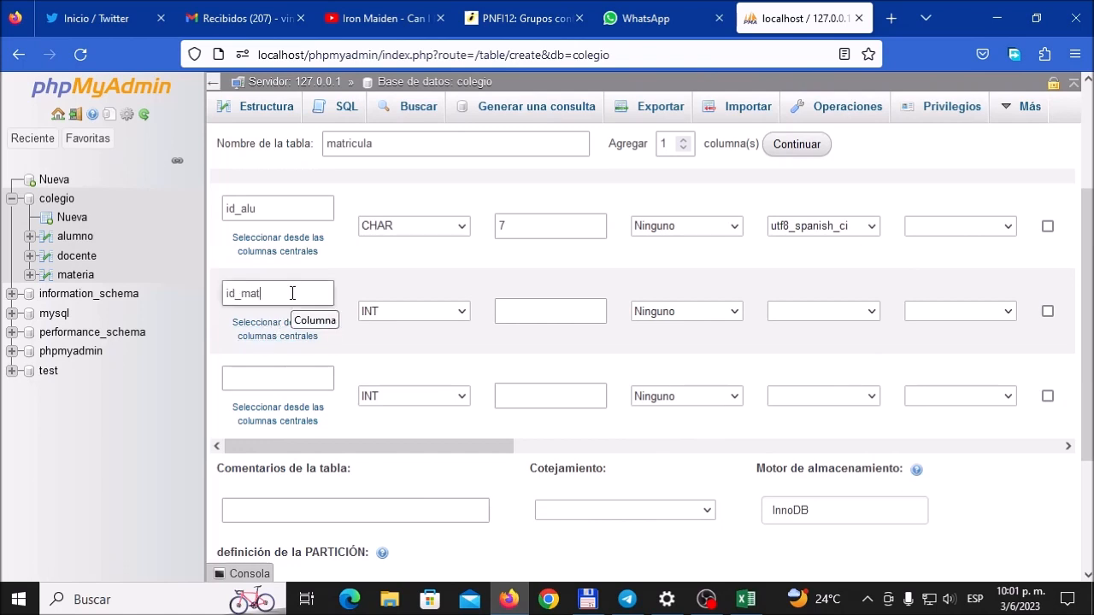
pyautogui.click(453, 312)
pyautogui.scroll(-3, 505, 505)
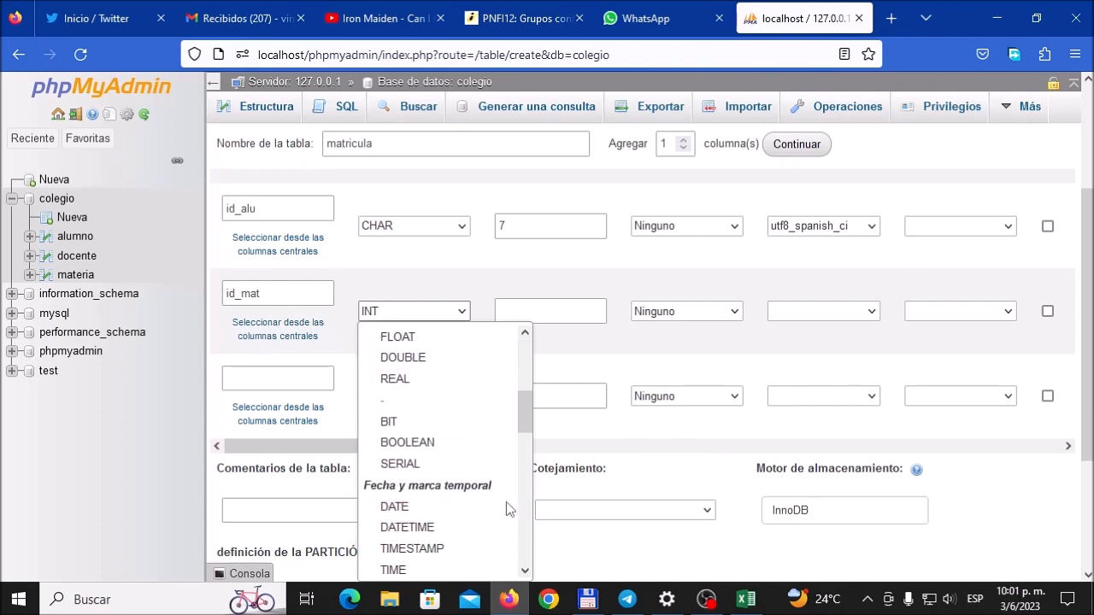
pyautogui.scroll(-3, 451, 541)
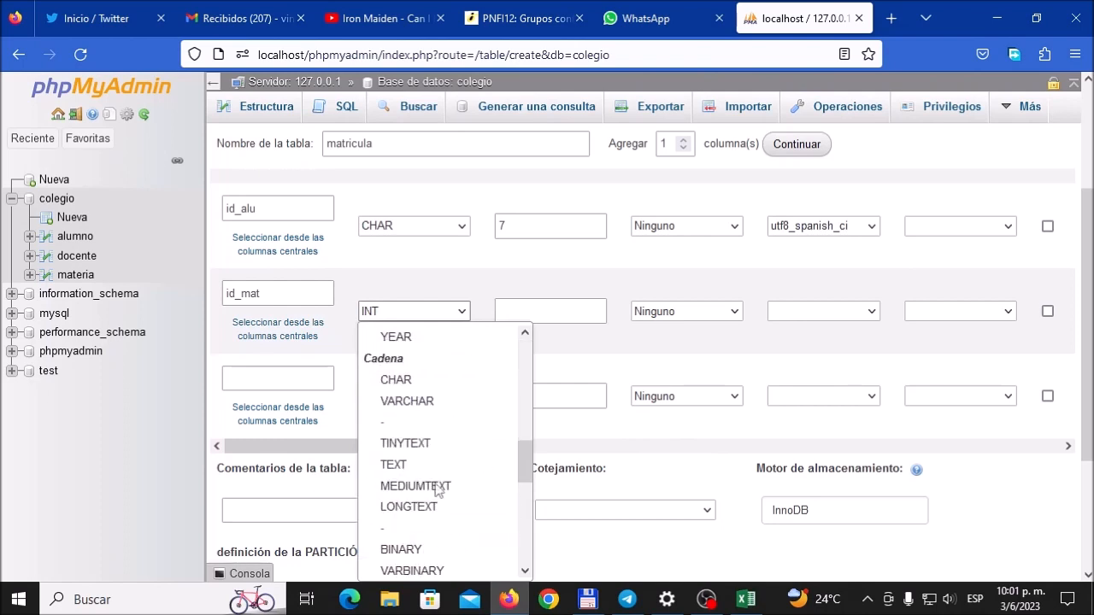
pyautogui.click(398, 380)
pyautogui.click(555, 311)
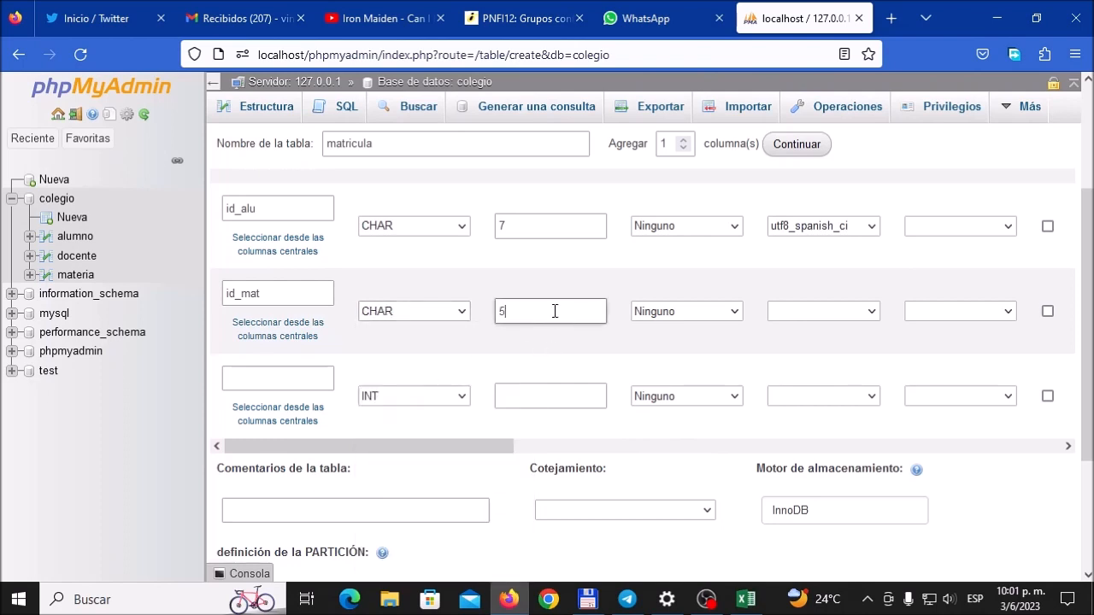
# Step: Give the third column, id_mat, the collation utf8_spanish_ci and the comment "ID de la materia"
pyautogui.click(874, 313)
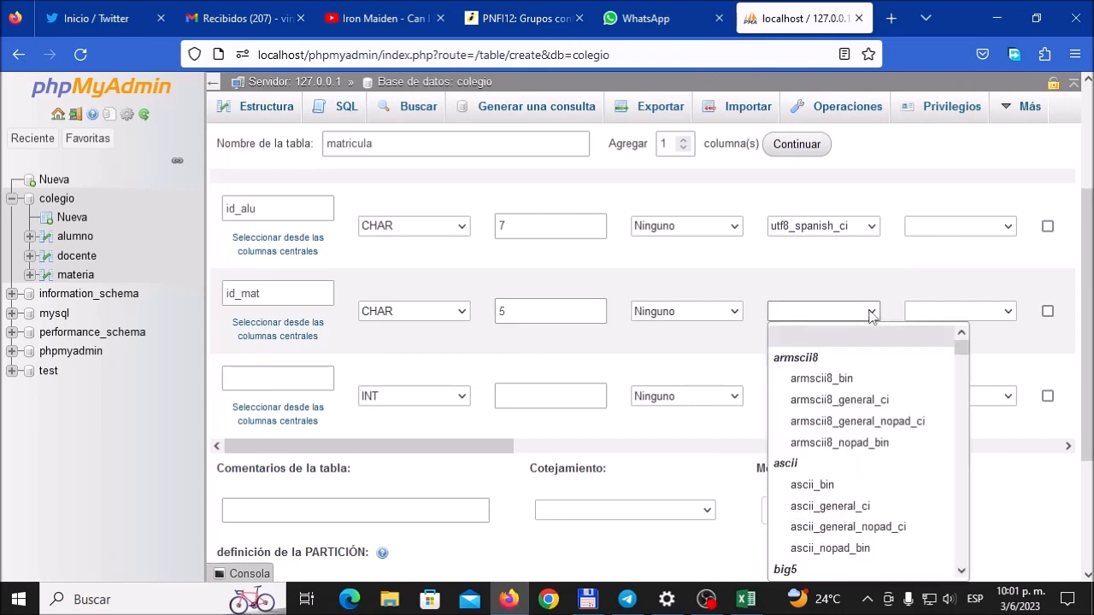
pyautogui.scroll(-2, 925, 410)
pyautogui.scroll(-3, 925, 410)
pyautogui.moveTo(961, 361); pyautogui.dragTo(963, 526)
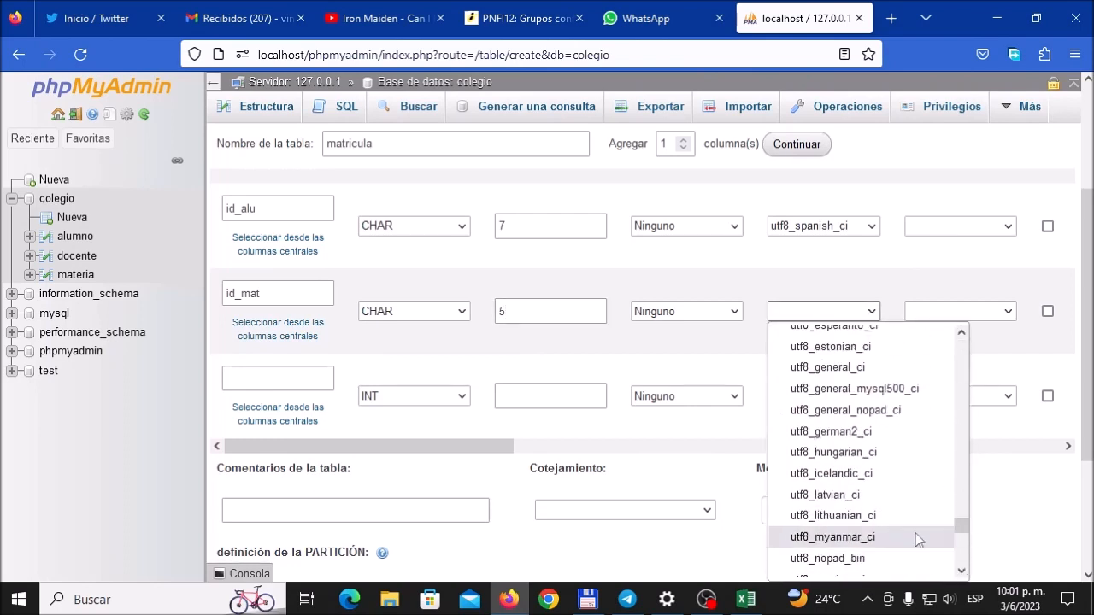
pyautogui.scroll(-4, 915, 537)
pyautogui.click(906, 495)
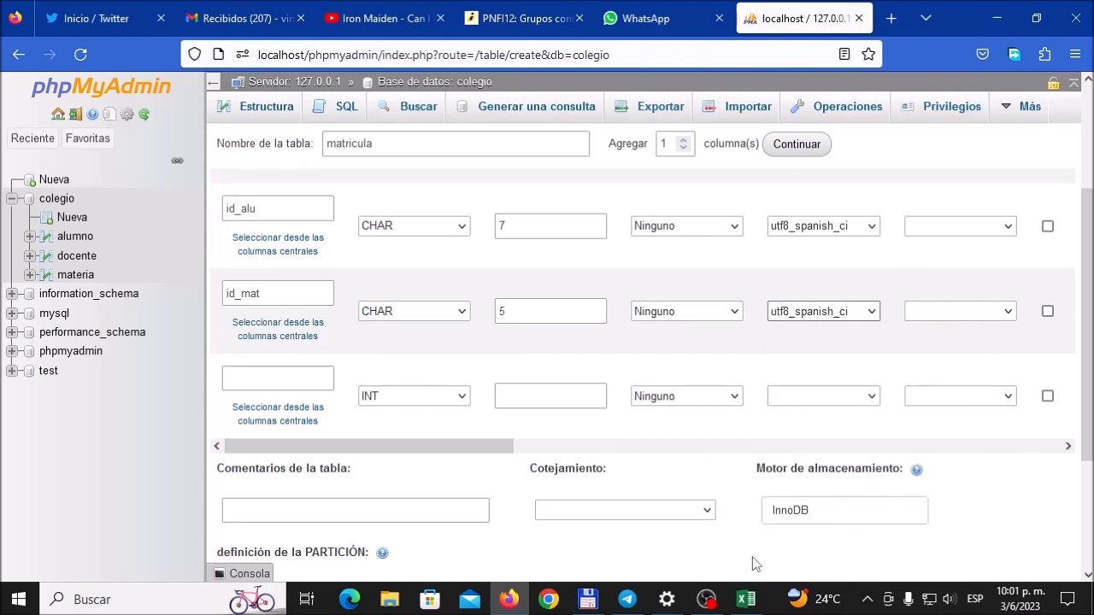
pyautogui.moveTo(503, 449); pyautogui.dragTo(721, 460)
pyautogui.click(823, 315)
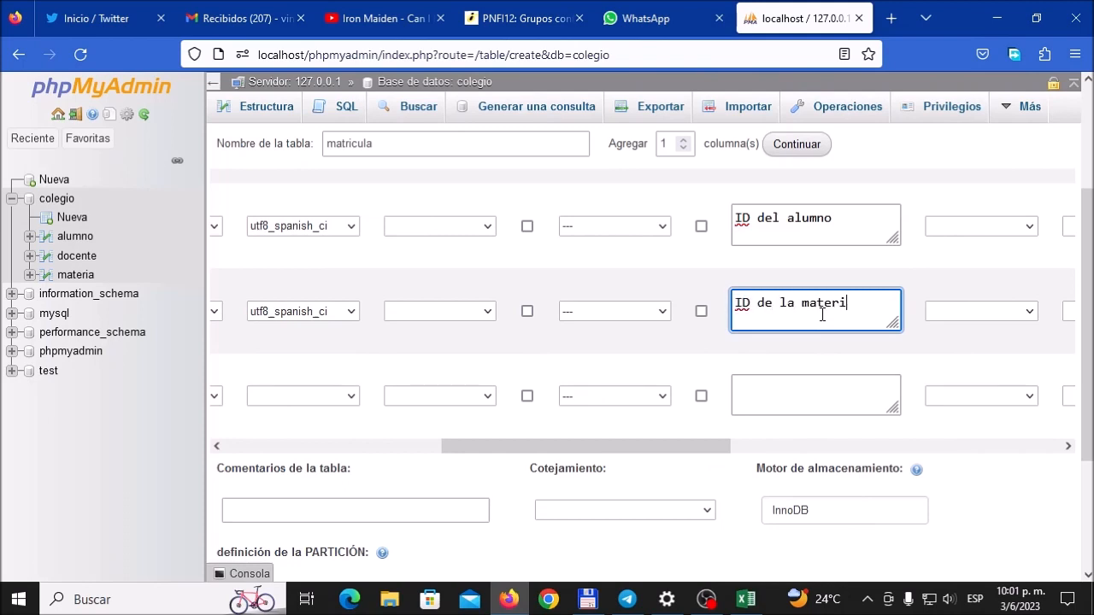
# Step: Review the teacher code and section values of MATRICULA in Excel, and name the fourth column id_doc in the phpMyAdmin form
pyautogui.moveTo(668, 448); pyautogui.dragTo(342, 480)
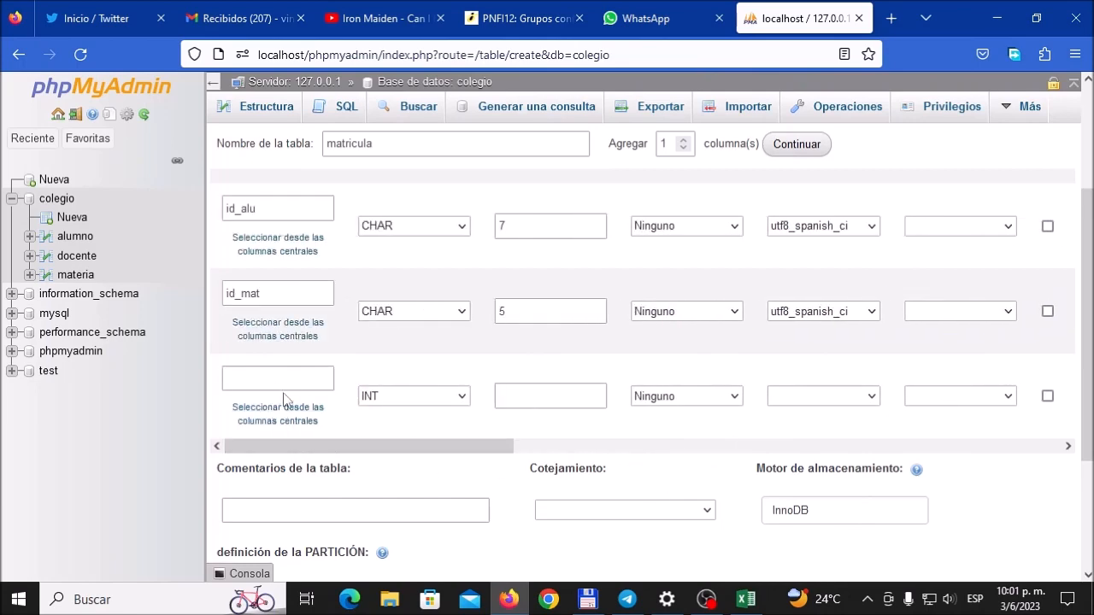
pyautogui.click(744, 600)
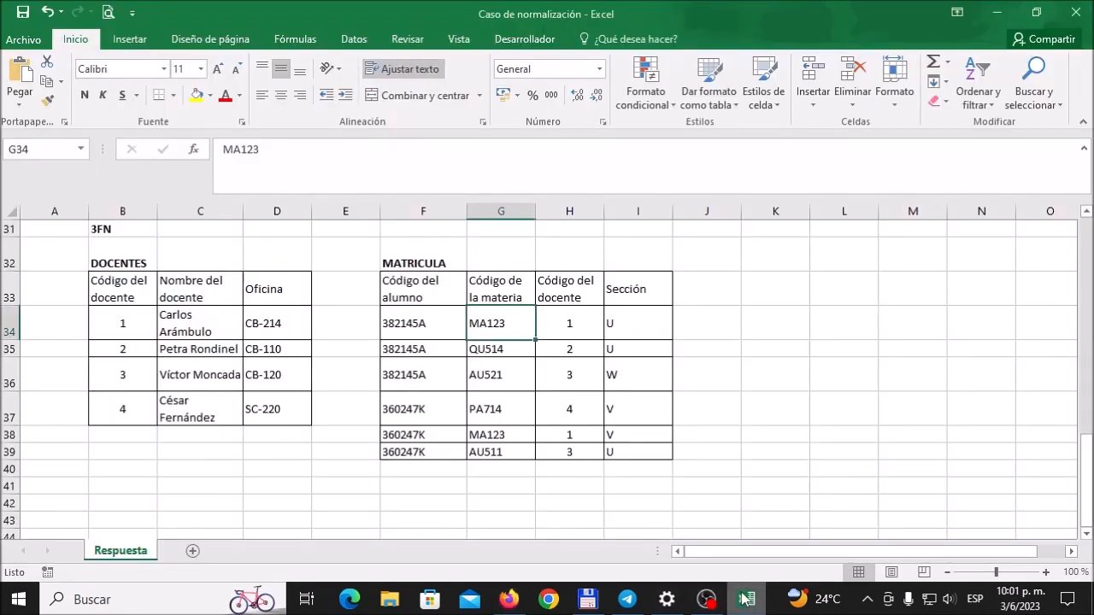
pyautogui.click(563, 322)
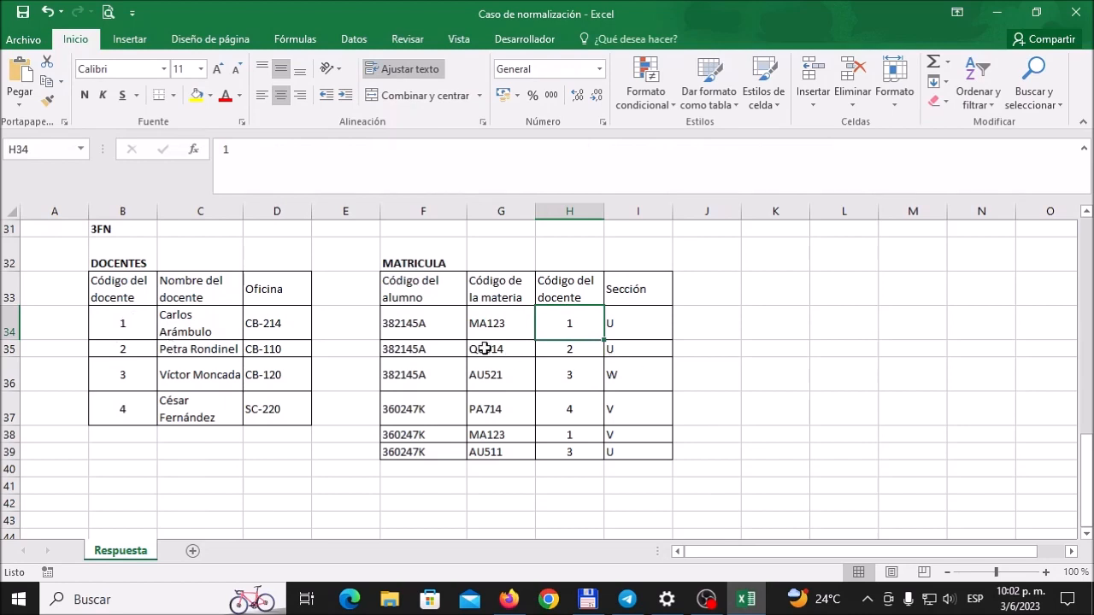
pyautogui.click(645, 319)
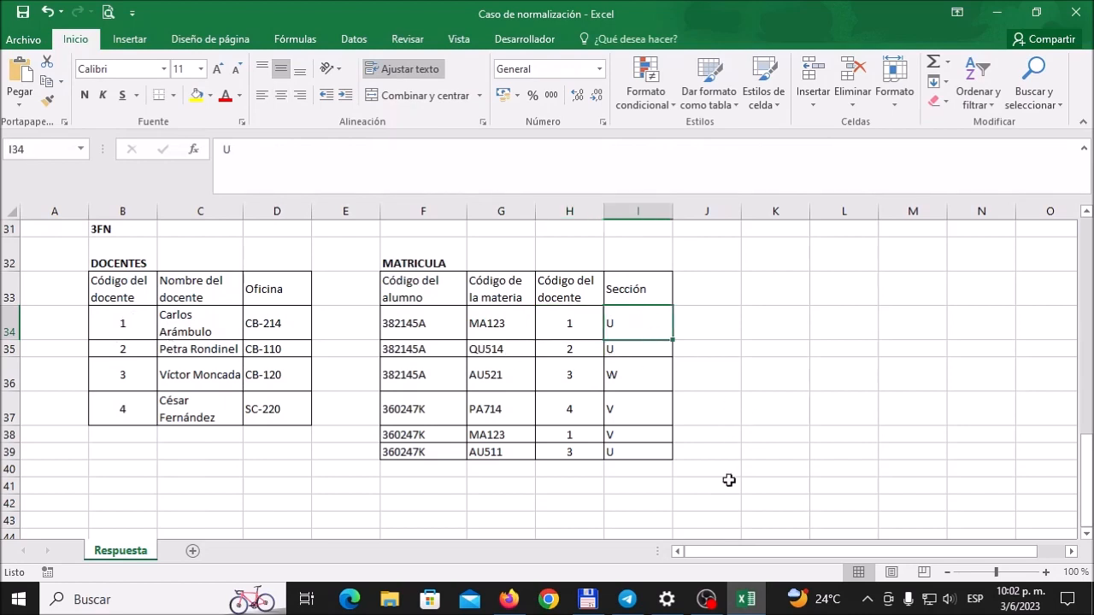
pyautogui.click(511, 599)
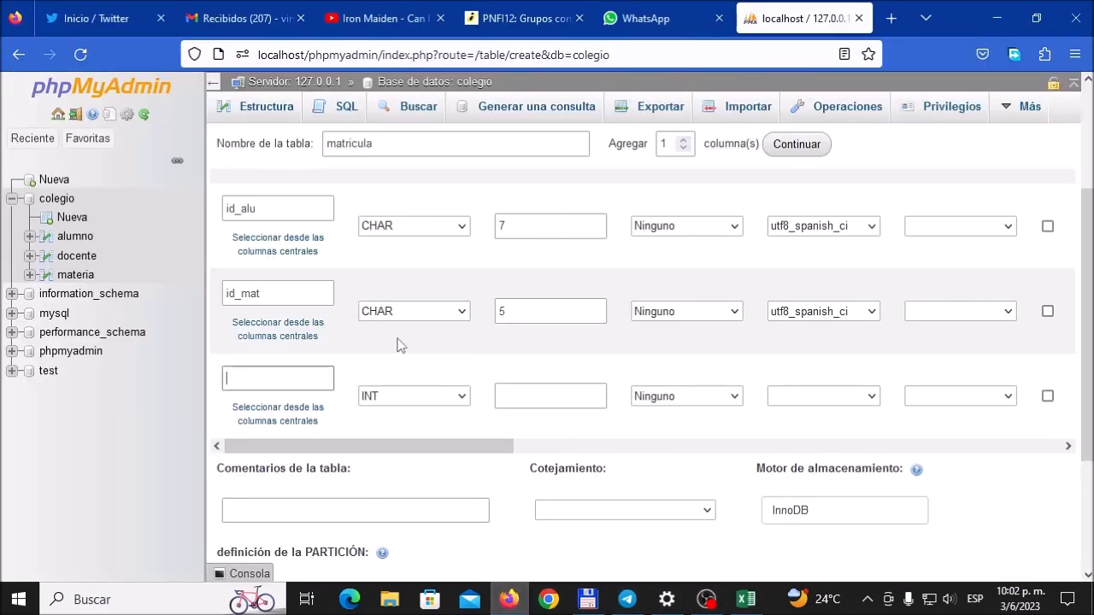
pyautogui.write('d')
# Step: Add the comment "ID del docente" to the id_doc column
pyautogui.moveTo(479, 444); pyautogui.dragTo(725, 454)
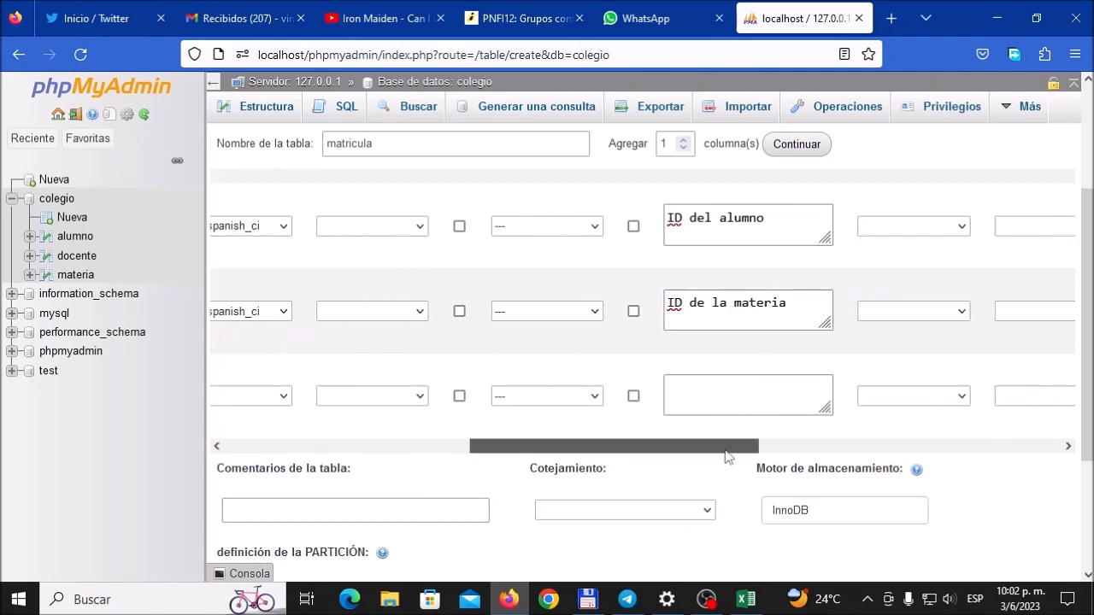
pyautogui.click(770, 389)
pyautogui.write('ID')
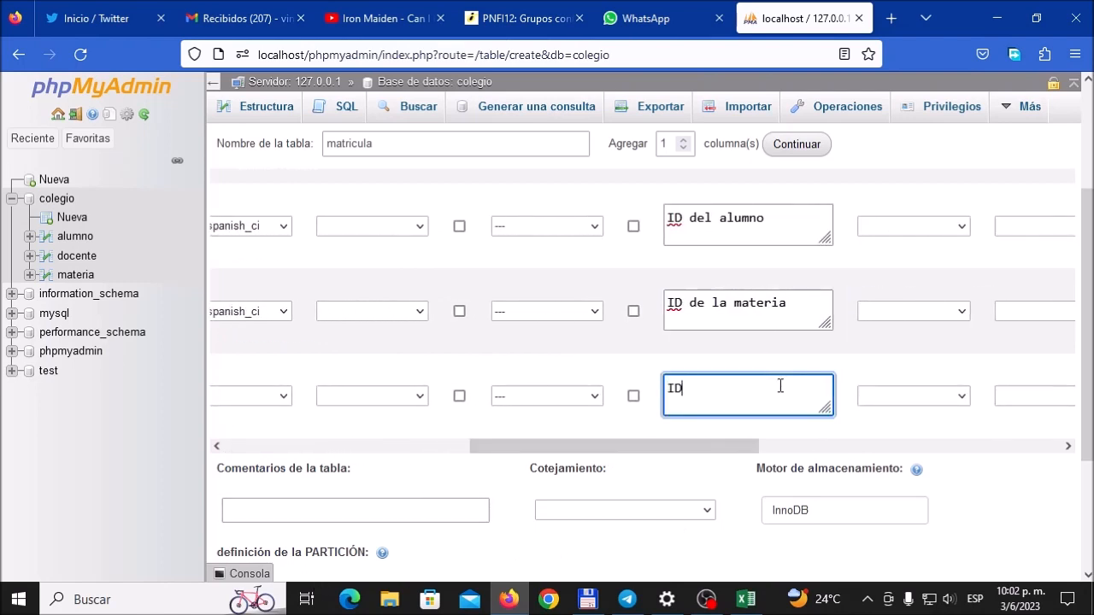
pyautogui.write(' del docente')
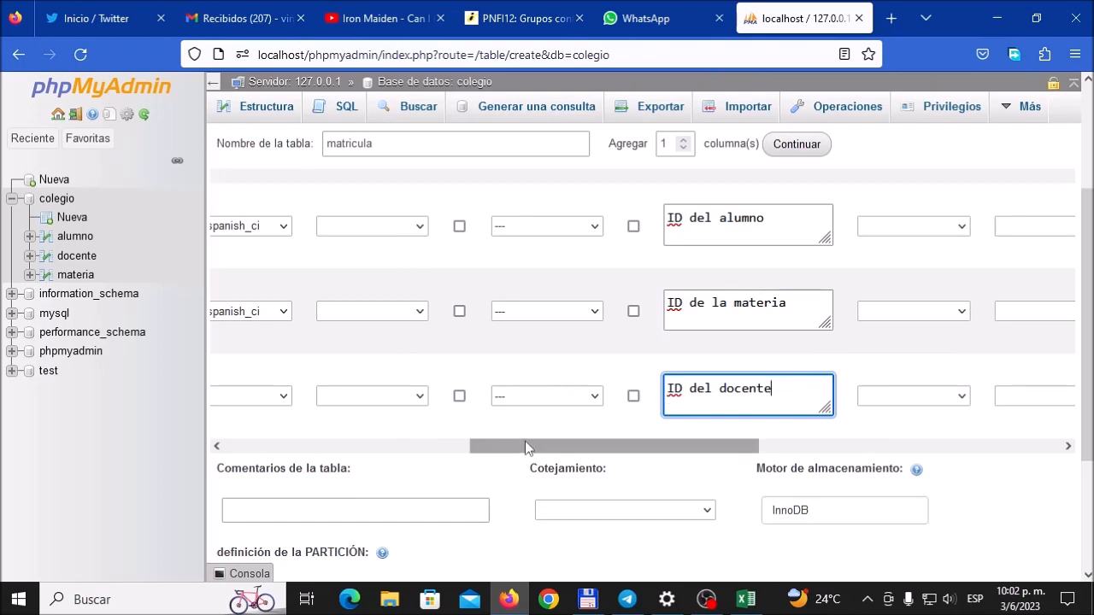
# Step: Set the attribute of the id_doc column to UNSIGNED
pyautogui.moveTo(524, 445); pyautogui.dragTo(451, 445)
pyautogui.click(560, 398)
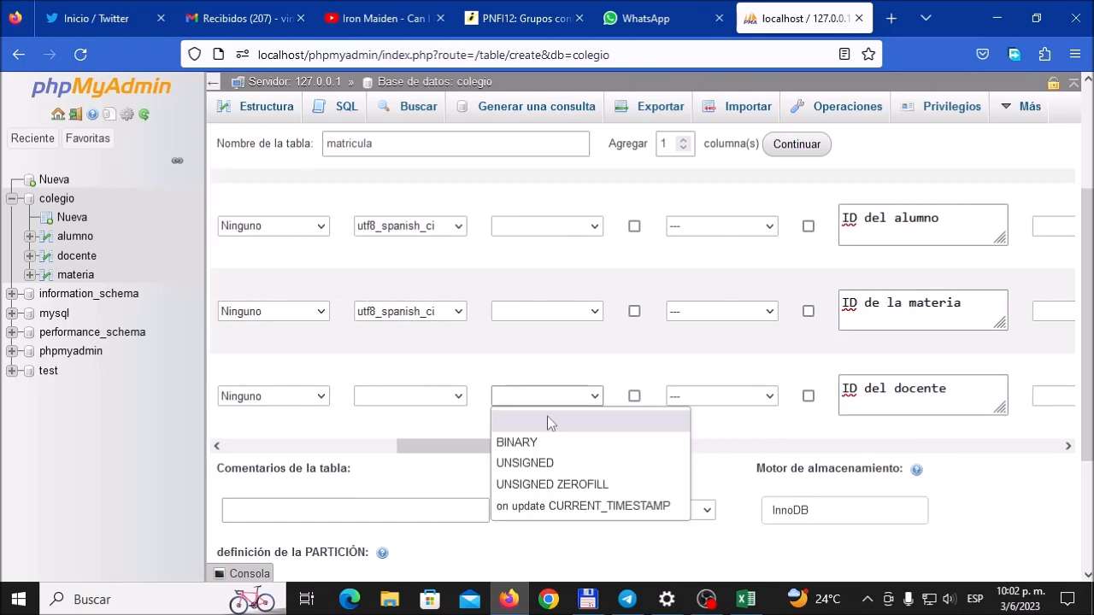
pyautogui.click(539, 462)
pyautogui.moveTo(678, 453); pyautogui.dragTo(429, 456)
# Step: Add 1 more column to the matricula table definition
pyautogui.scroll(-5, 405, 384)
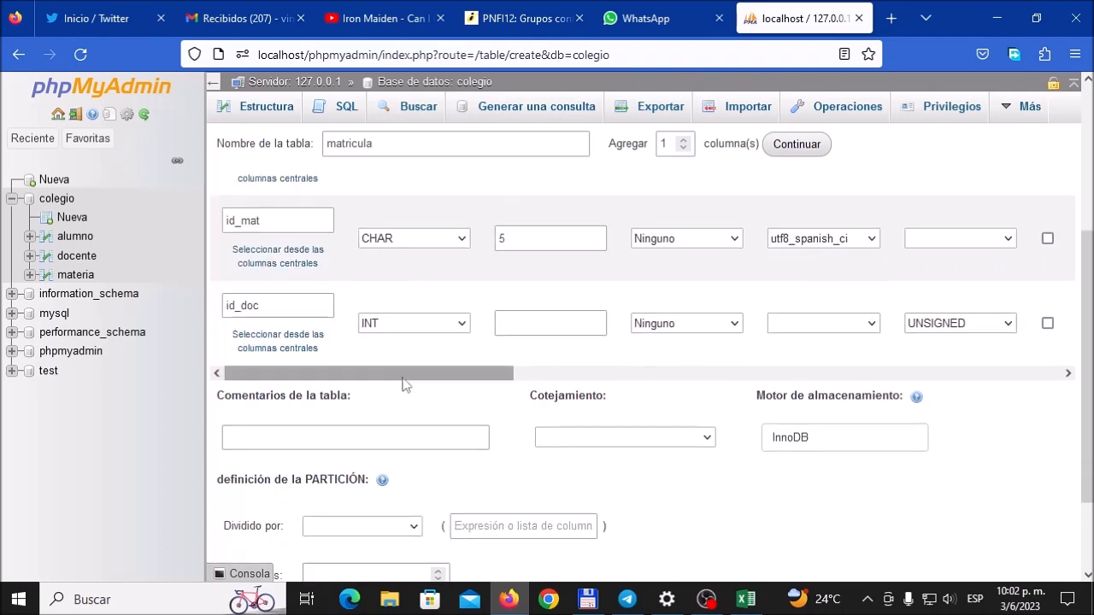
pyautogui.scroll(3, 405, 384)
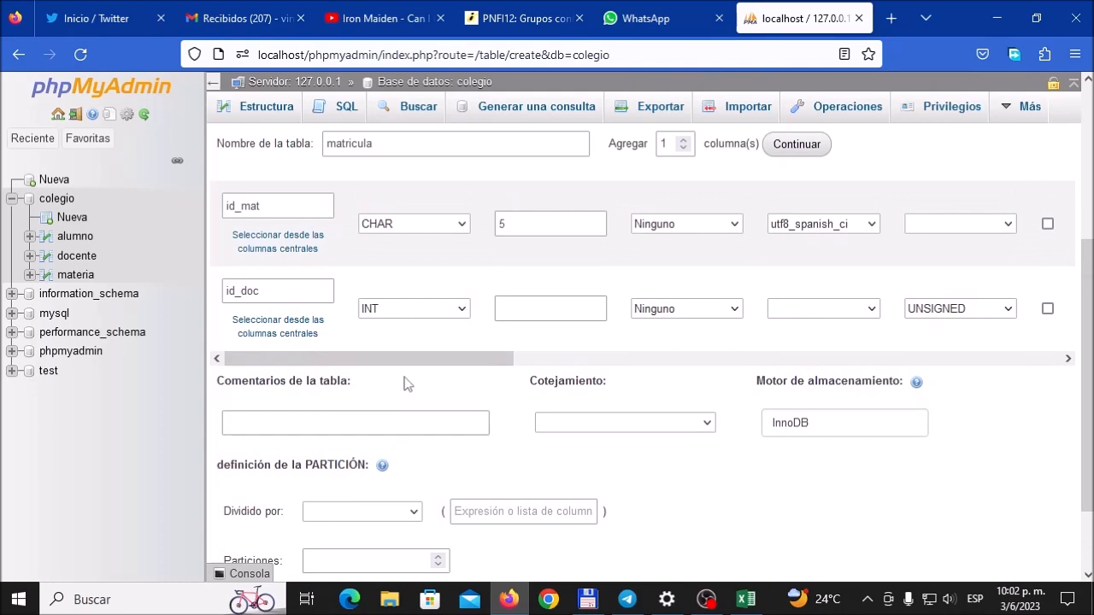
pyautogui.scroll(2, 405, 384)
pyautogui.scroll(-2, 405, 384)
pyautogui.click(796, 143)
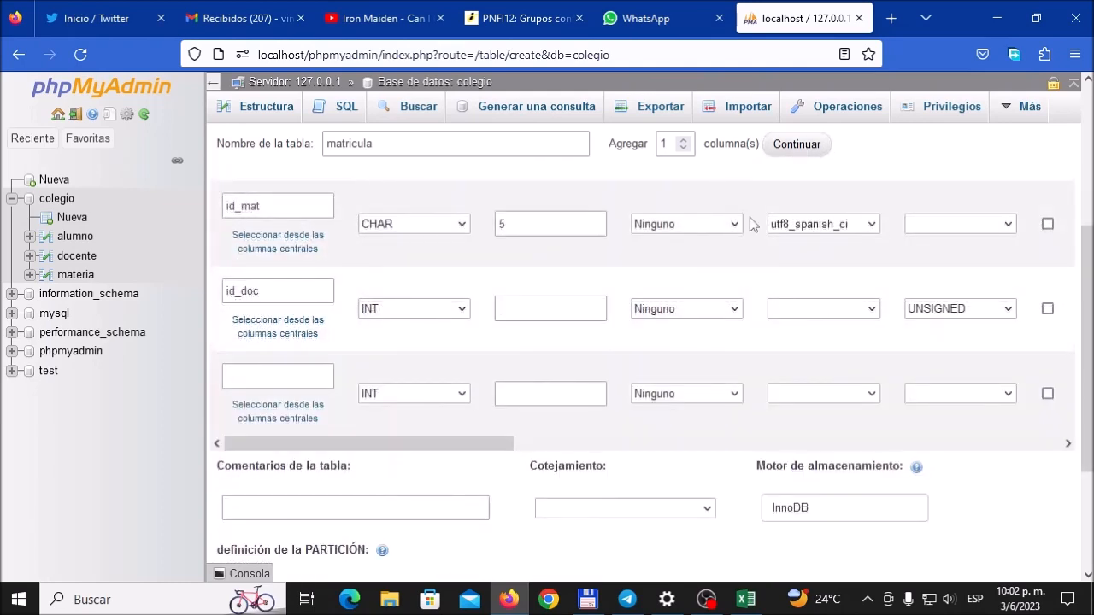
# Step: Check the remaining MATRICULA field in the Excel workbook, and name the new fifth column sec_mat in the phpMyAdmin form
pyautogui.click(294, 375)
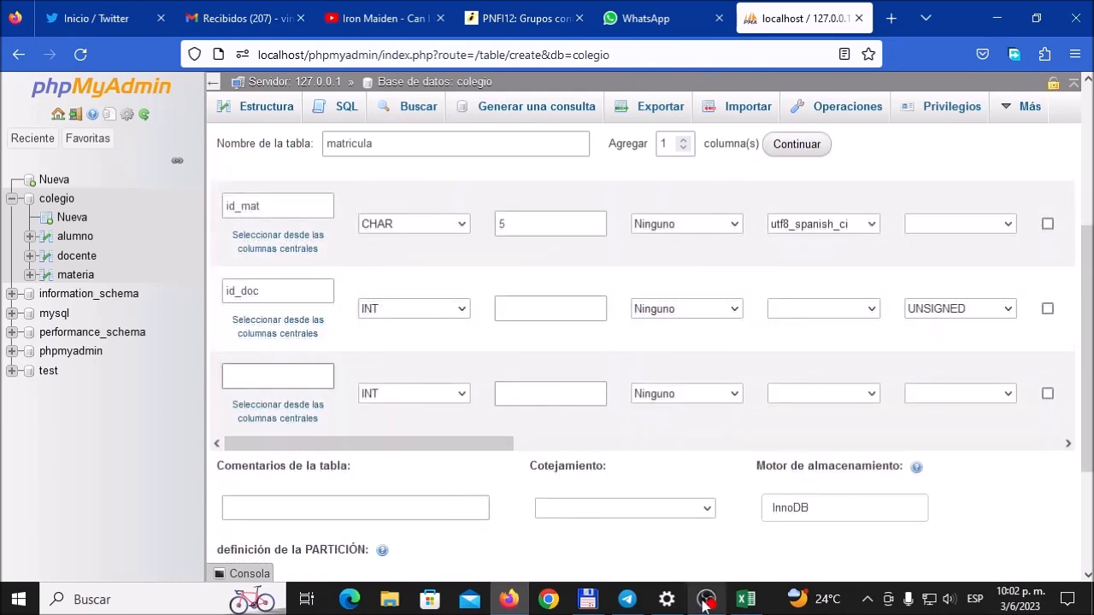
pyautogui.click(746, 600)
pyautogui.click(509, 600)
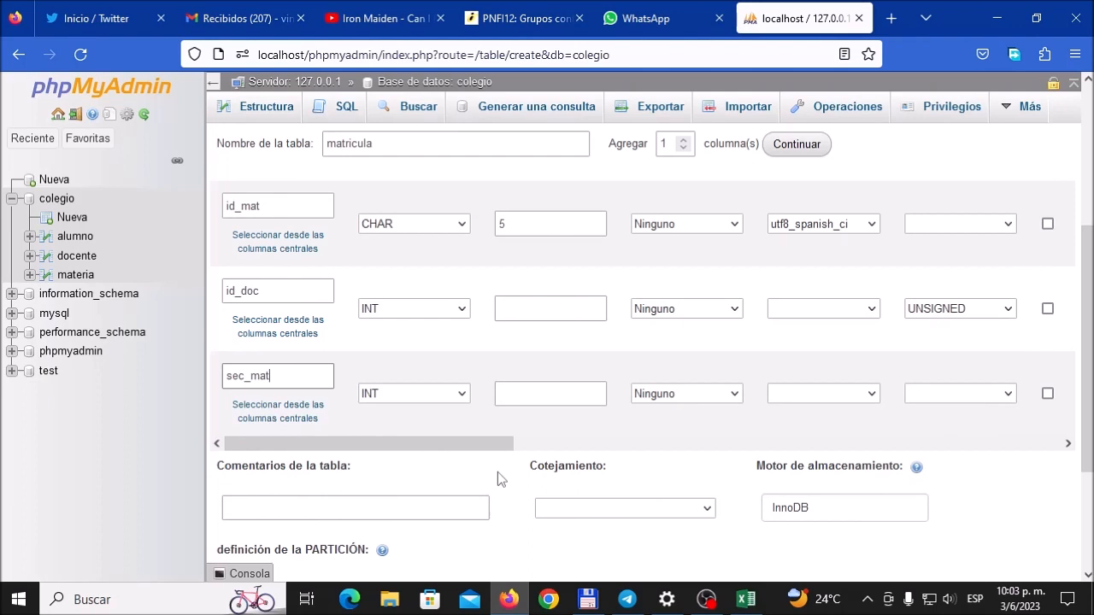
# Step: Set the sec_mat column's type to CHAR with a length of 1
pyautogui.click(469, 398)
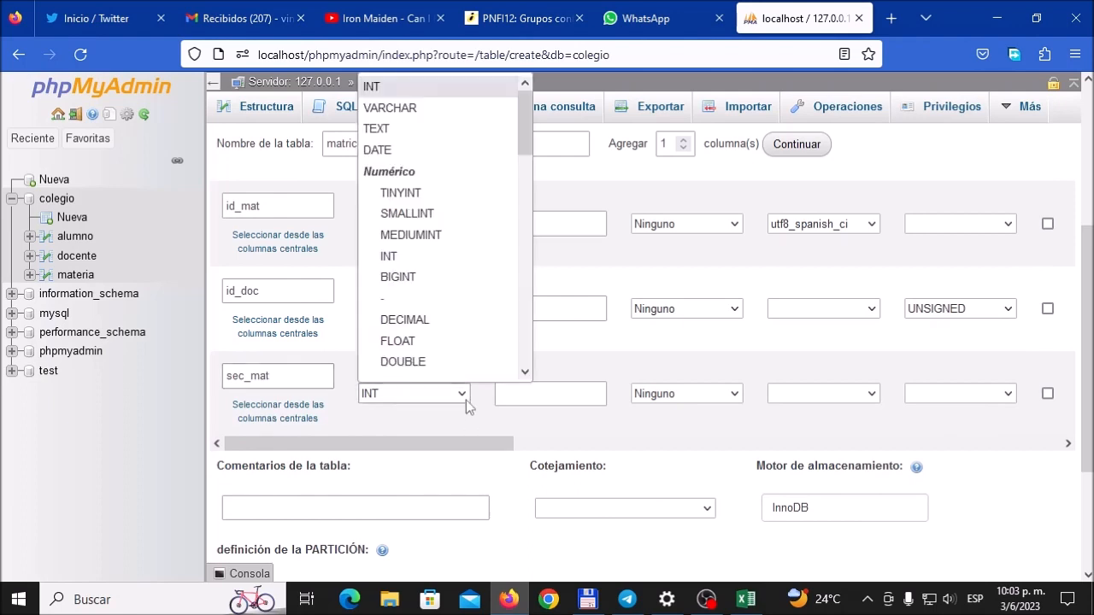
pyautogui.click(524, 267)
pyautogui.click(449, 360)
pyautogui.click(540, 394)
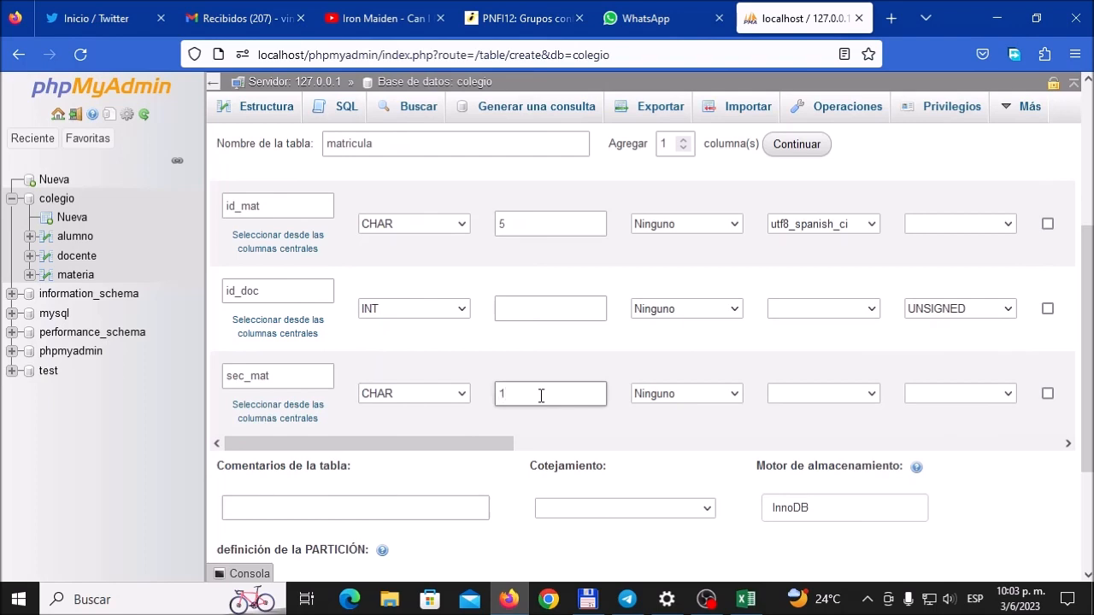
# Step: Set the collation of the sec_mat column to utf8_spanish_ci
pyautogui.moveTo(473, 444); pyautogui.dragTo(610, 446)
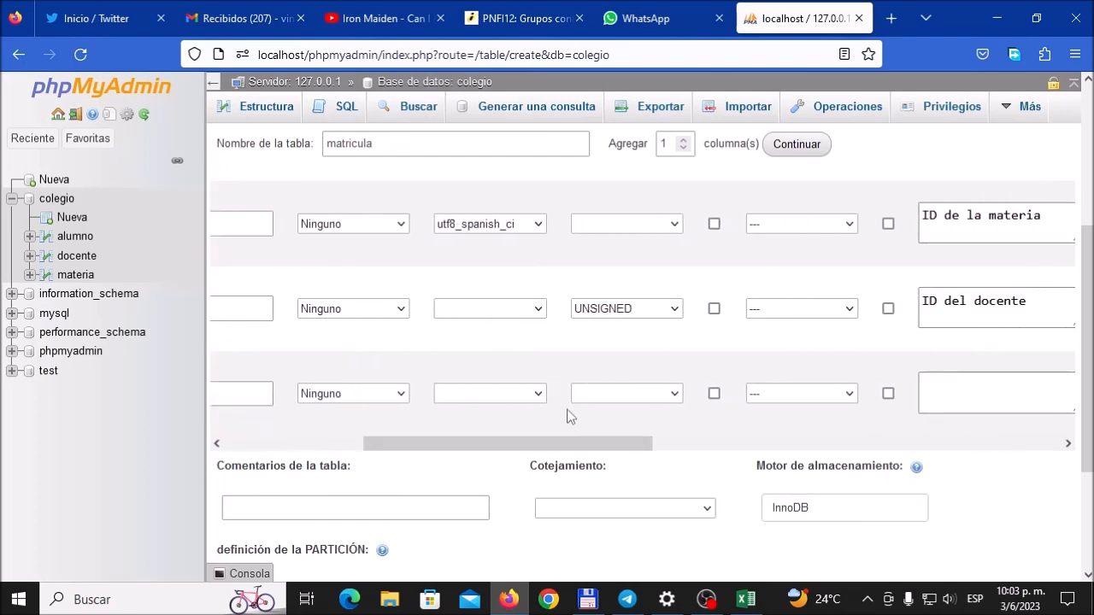
pyautogui.click(544, 393)
pyautogui.moveTo(629, 99); pyautogui.dragTo(610, 334)
pyautogui.click(505, 196)
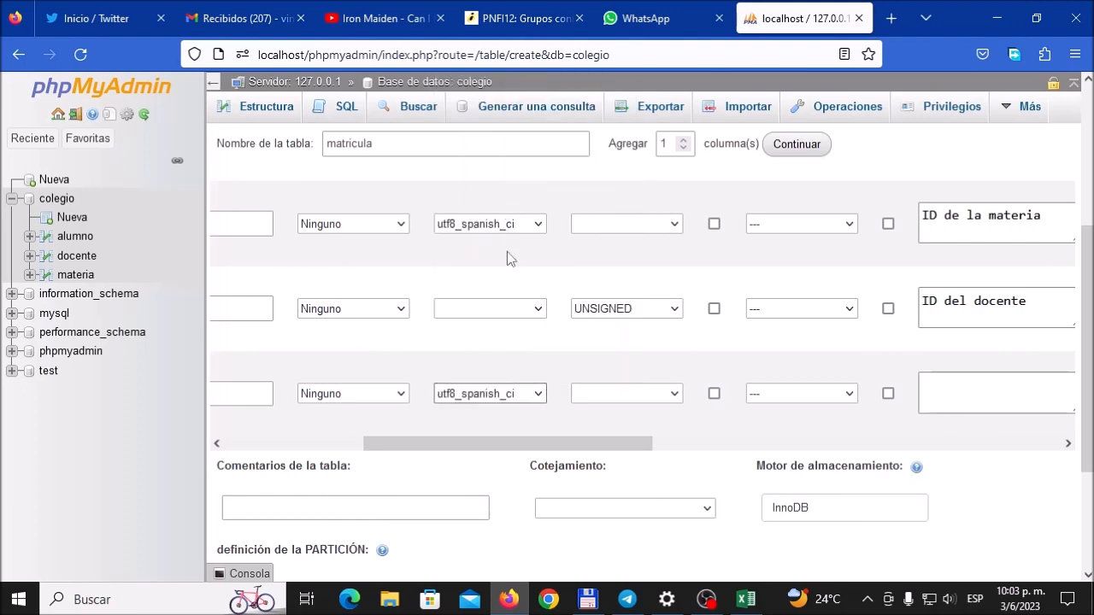
# Step: Add the comment "Sección" to the sec_mat column
pyautogui.click(957, 386)
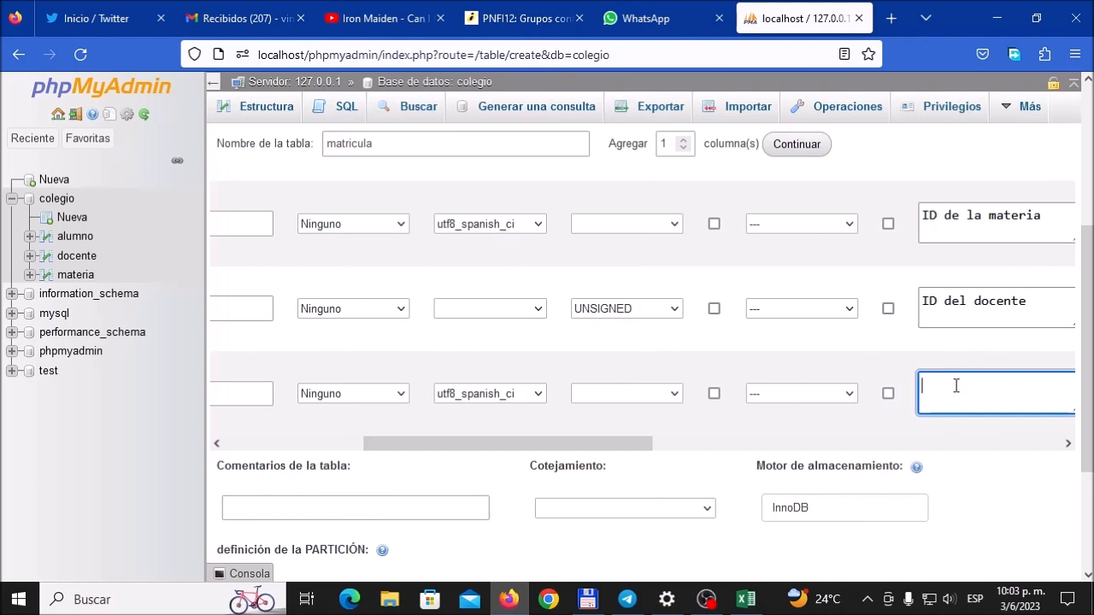
pyautogui.write('Secc')
pyautogui.press('BackSpace')
pyautogui.press('BackSpace')
pyautogui.write('ón')
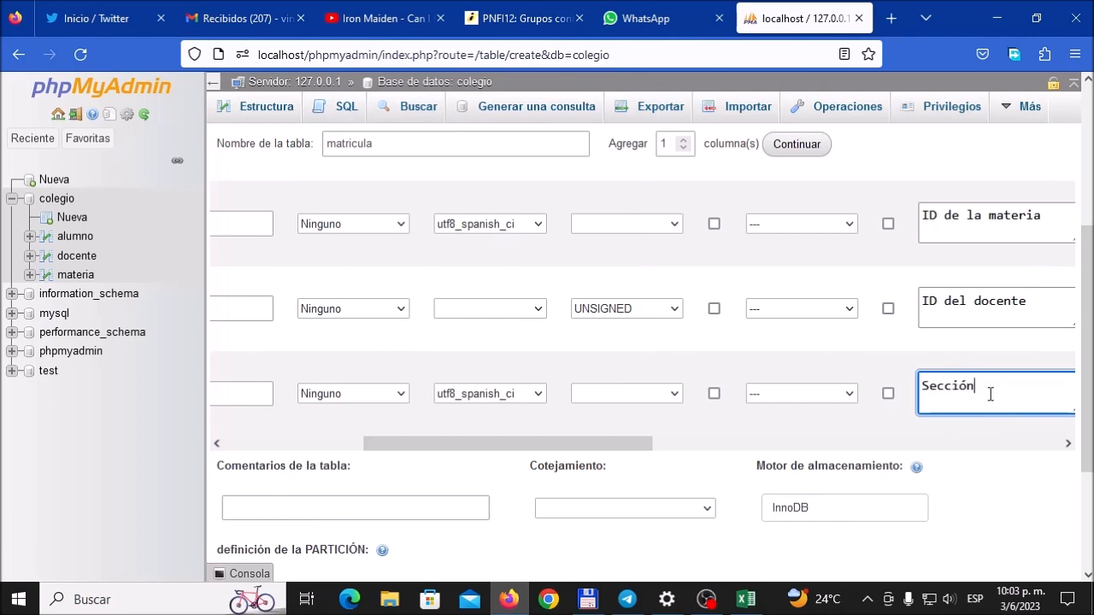
# Step: Enter "Información de la matrícula" as the comment of the whole table
pyautogui.click(436, 508)
pyautogui.click(349, 422)
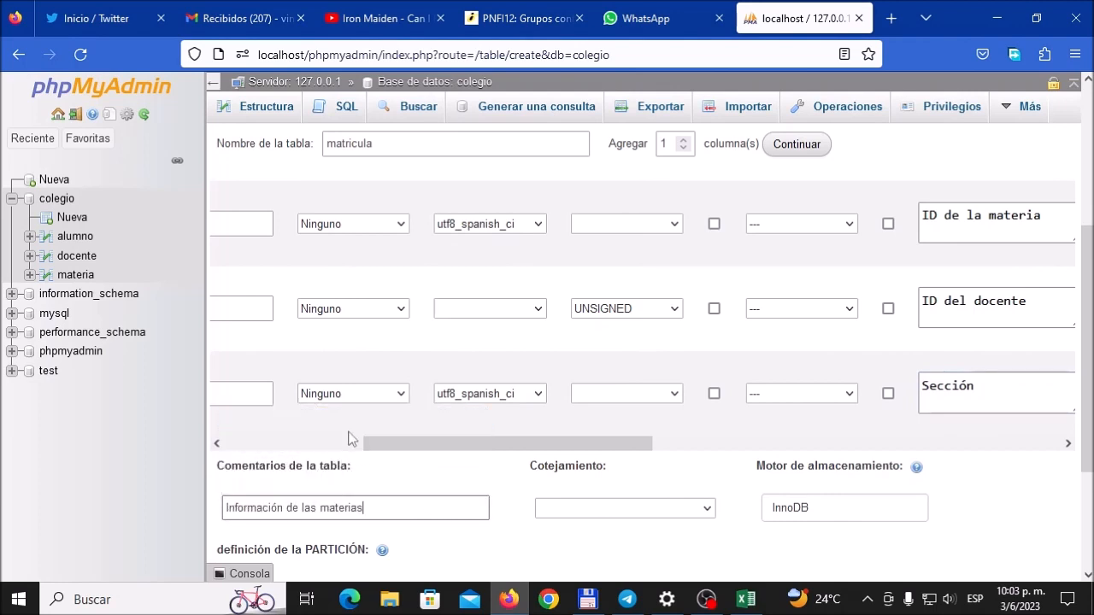
pyautogui.click(311, 508)
pyautogui.moveTo(310, 508); pyautogui.dragTo(317, 508)
pyautogui.press('BackSpace')
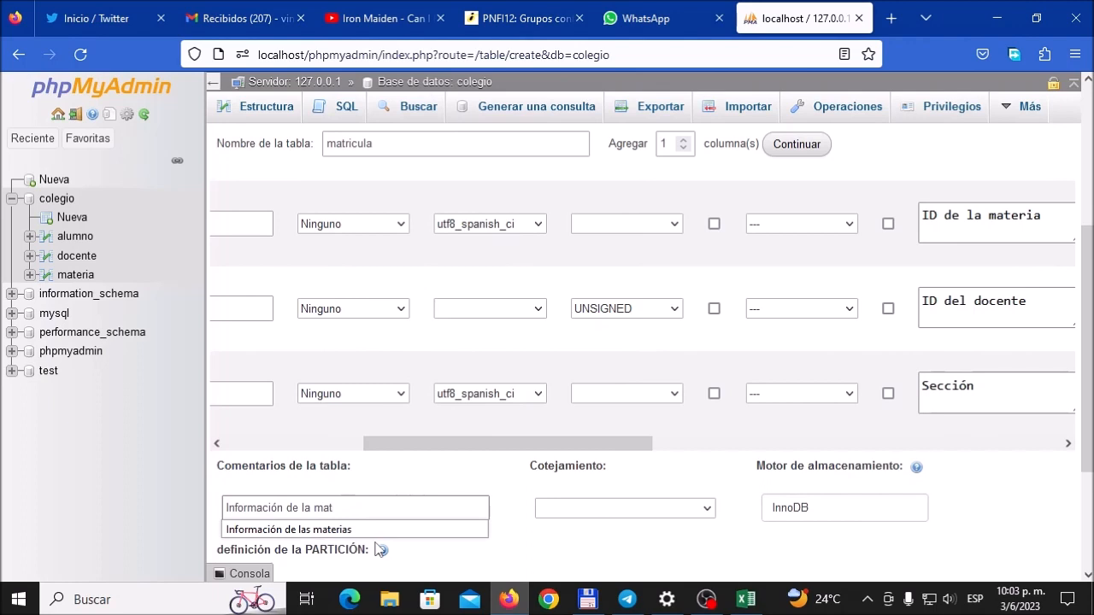
pyautogui.write('rícula')
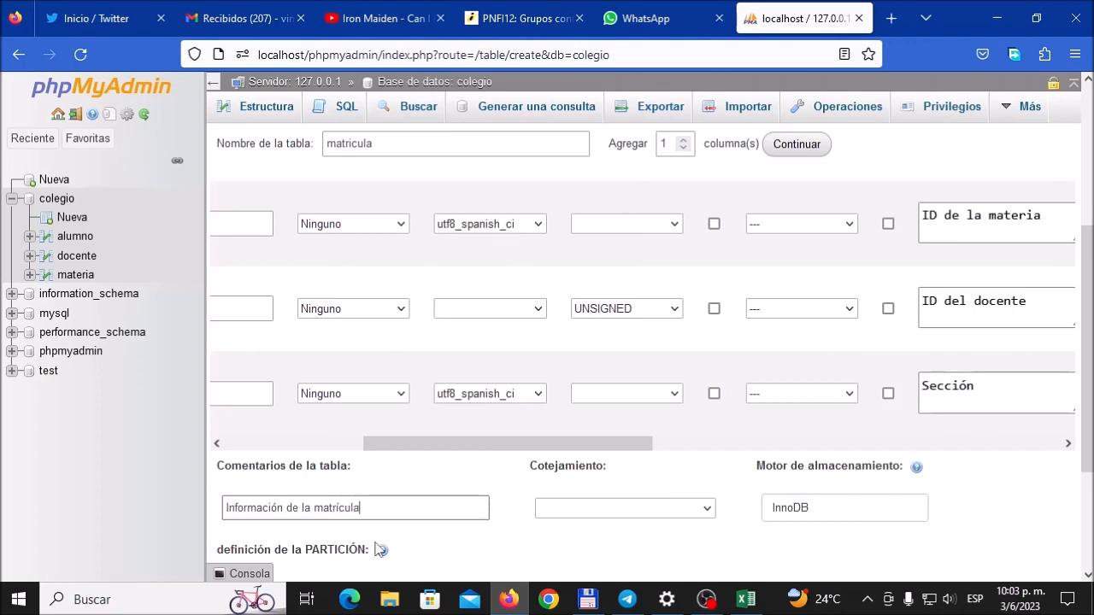
# Step: Set the collation of the whole matricula table to utf8_spanish_ci
pyautogui.click(693, 510)
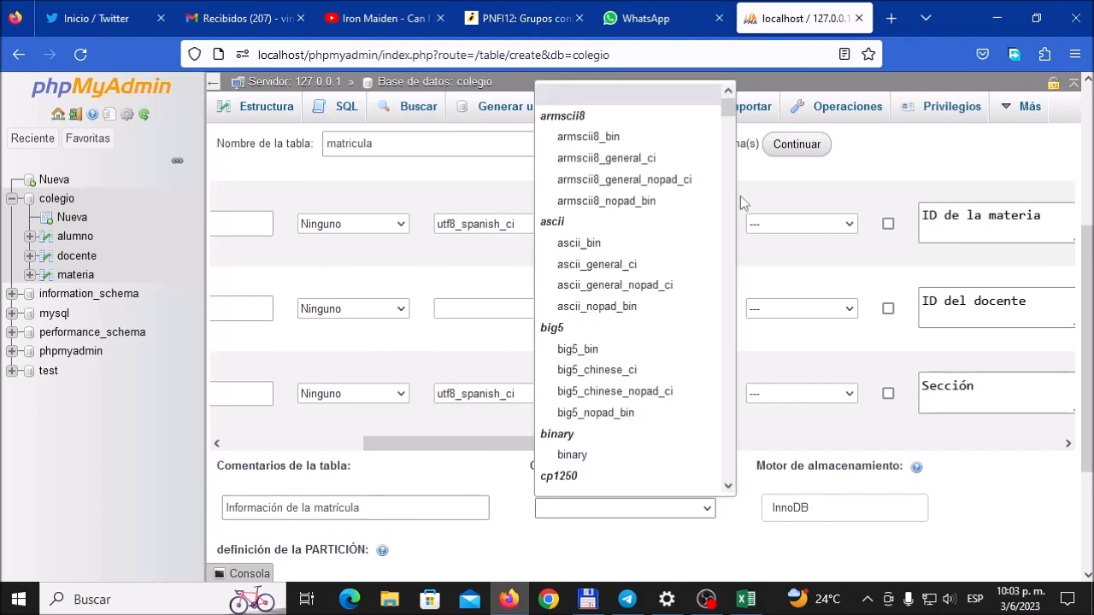
pyautogui.moveTo(728, 120); pyautogui.dragTo(747, 431)
pyautogui.click(630, 453)
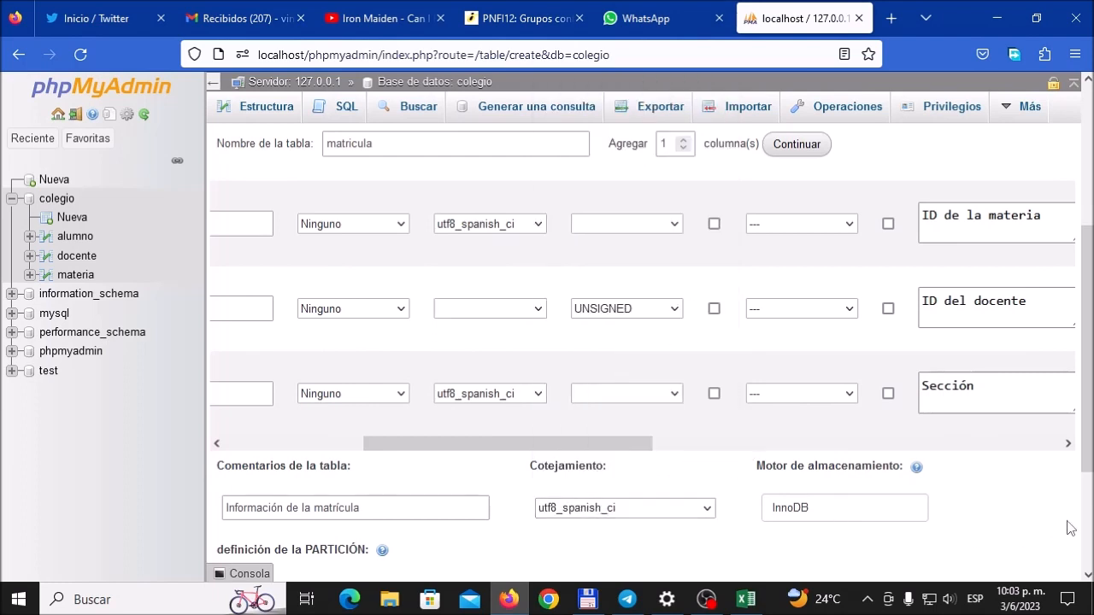
# Step: Try to save the matricula table definition
pyautogui.scroll(-2, 1068, 527)
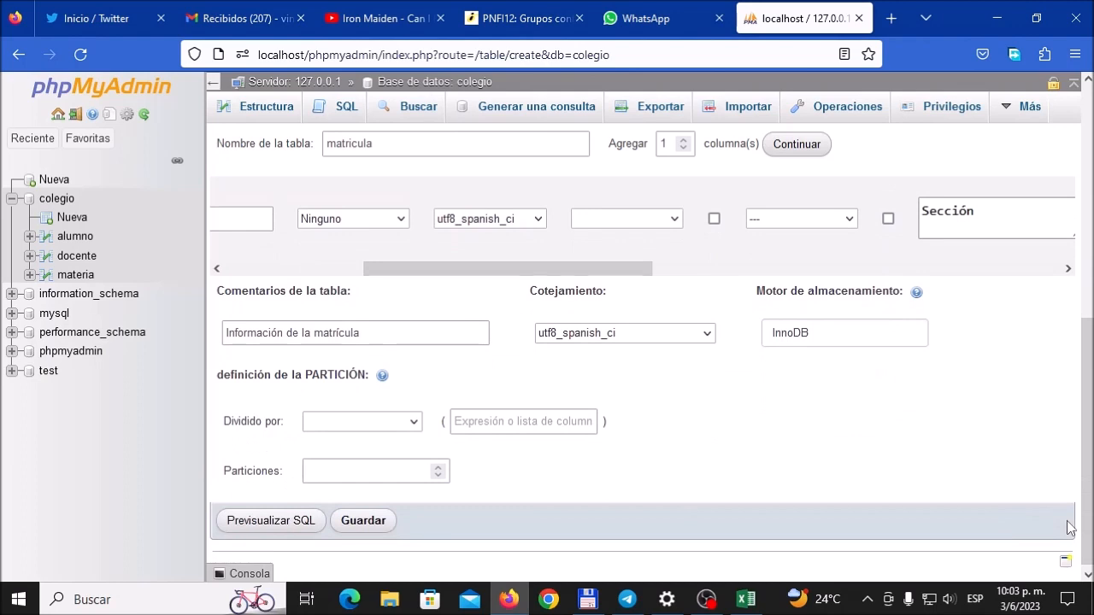
pyautogui.click(370, 526)
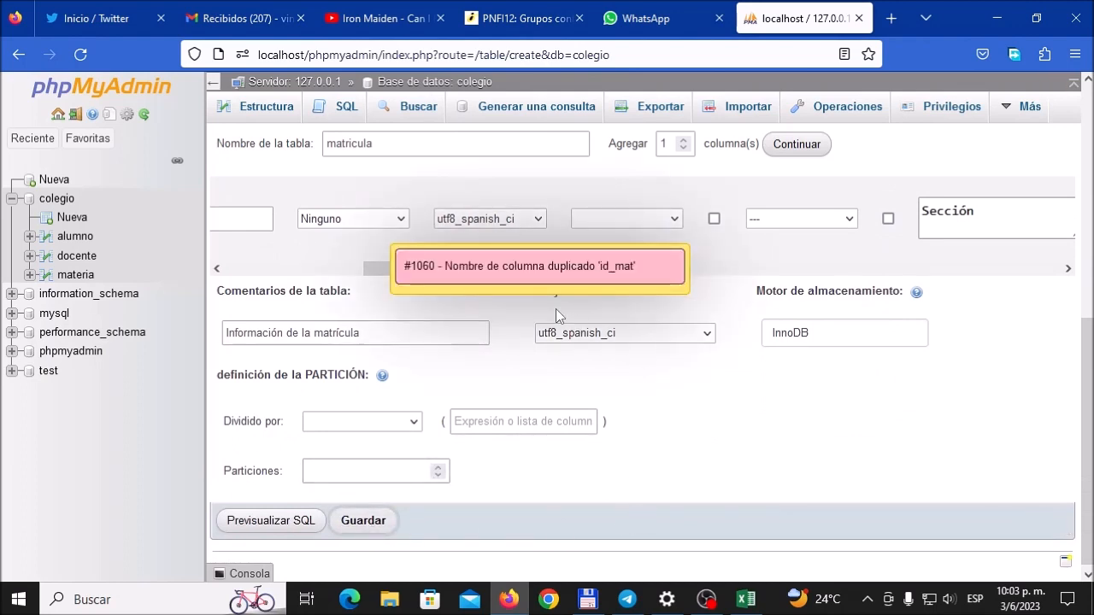
pyautogui.click(636, 278)
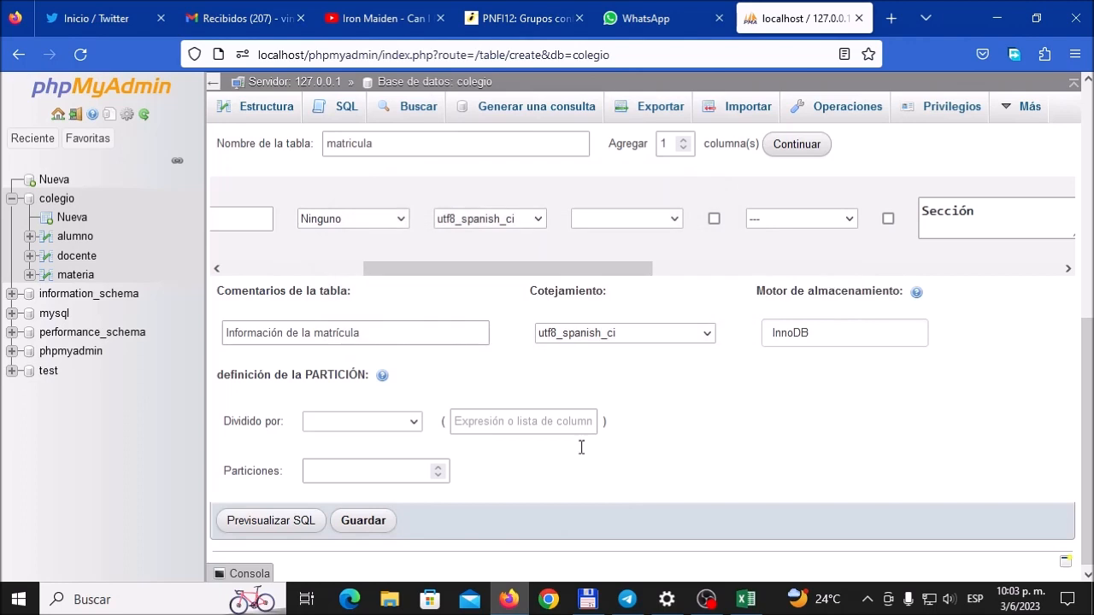
# Step: Rename the first column of the matricula definition to id_matricula and save the table
pyautogui.click(347, 270)
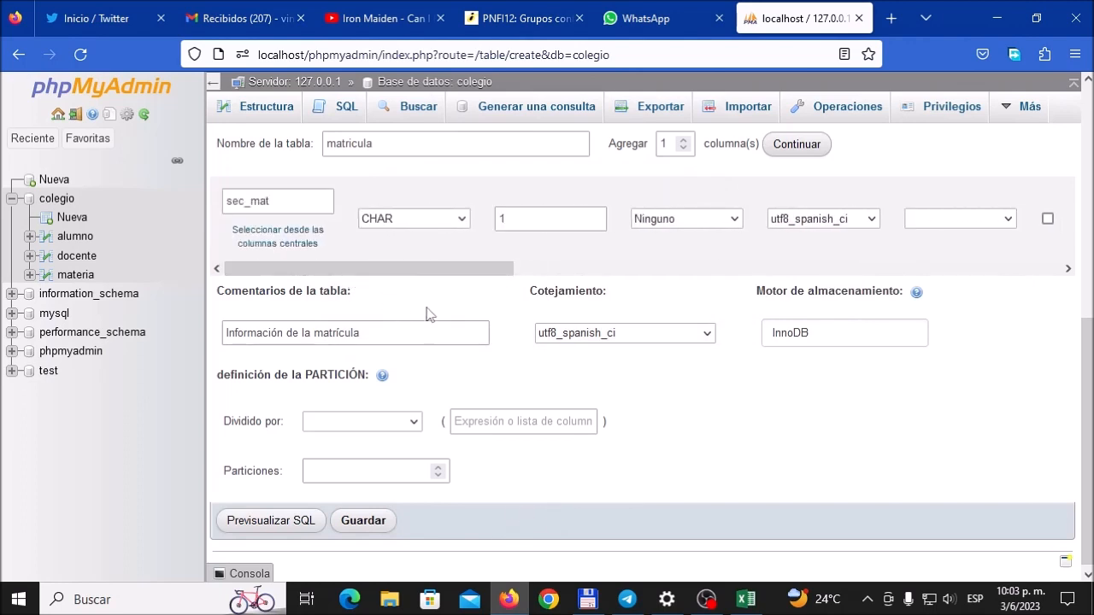
pyautogui.scroll(1, 470, 321)
pyautogui.scroll(3, 471, 323)
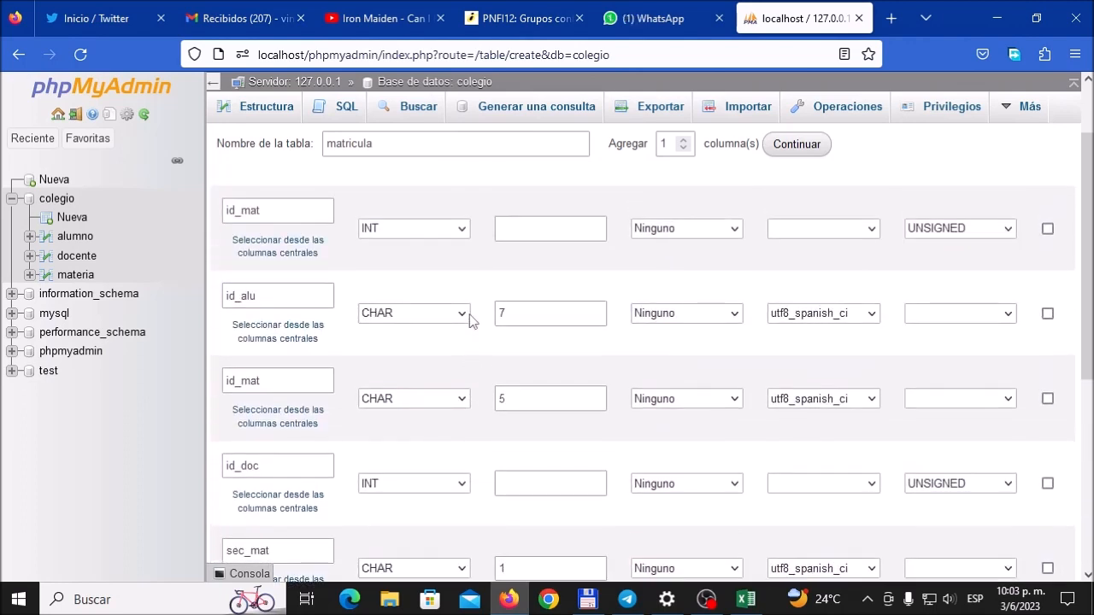
pyautogui.scroll(1, 471, 322)
pyautogui.click(272, 296)
pyautogui.write('ricula')
pyautogui.click(440, 293)
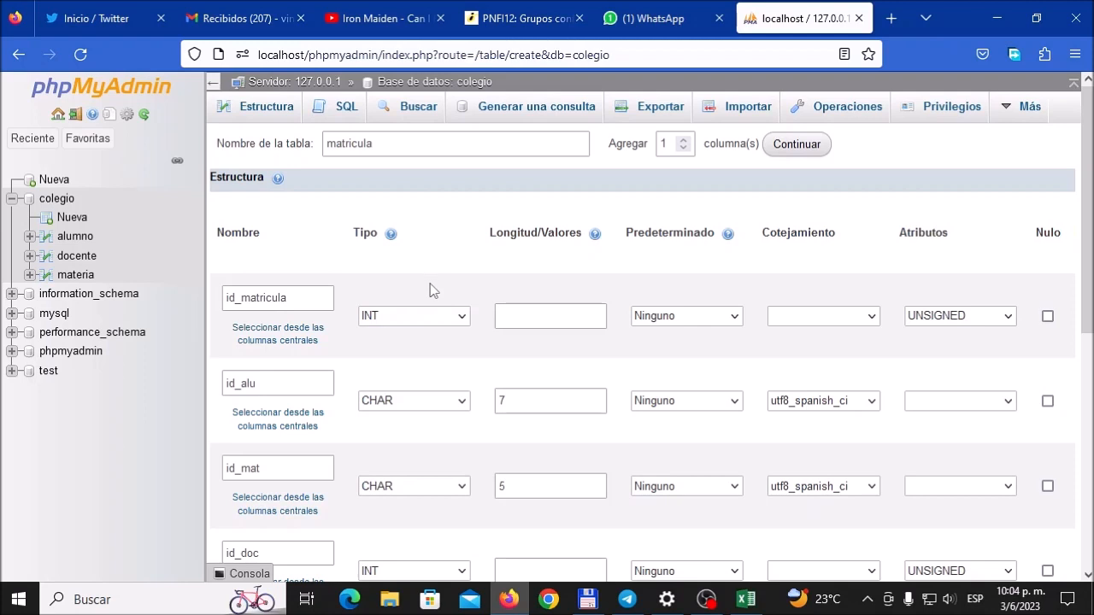
pyautogui.scroll(-5, 432, 291)
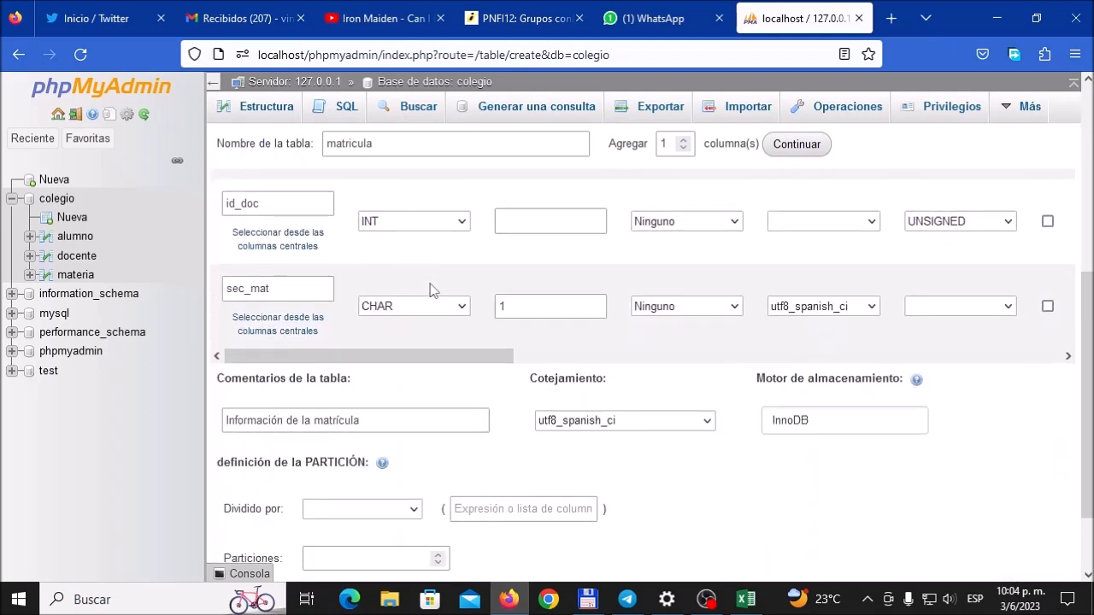
pyautogui.click(366, 525)
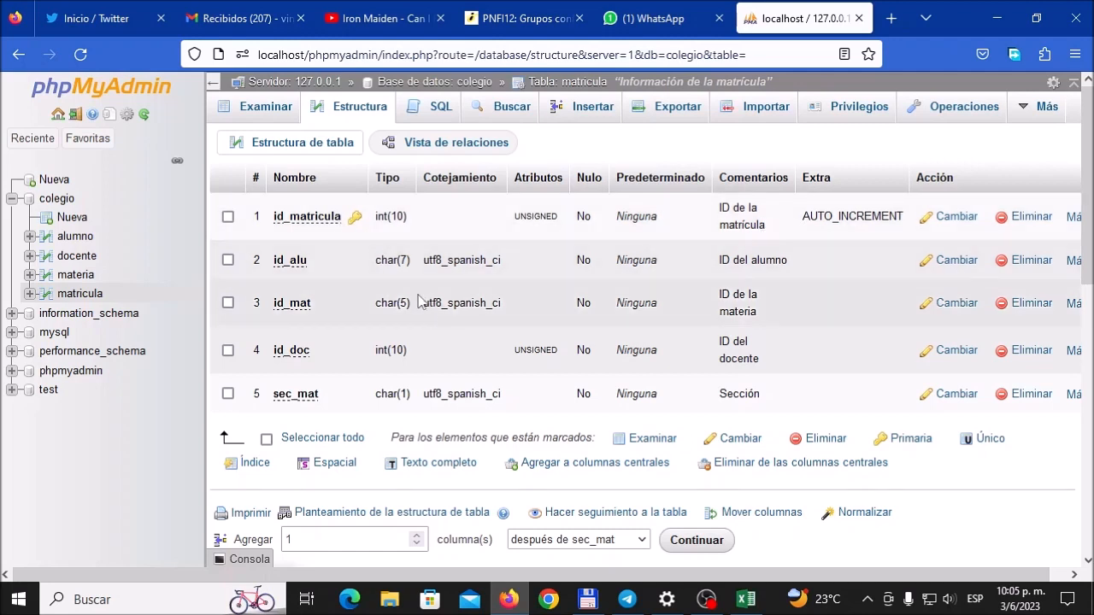
# Step: Examine the structures of the alumno, docente and materia tables, checking their key columns
pyautogui.click(79, 236)
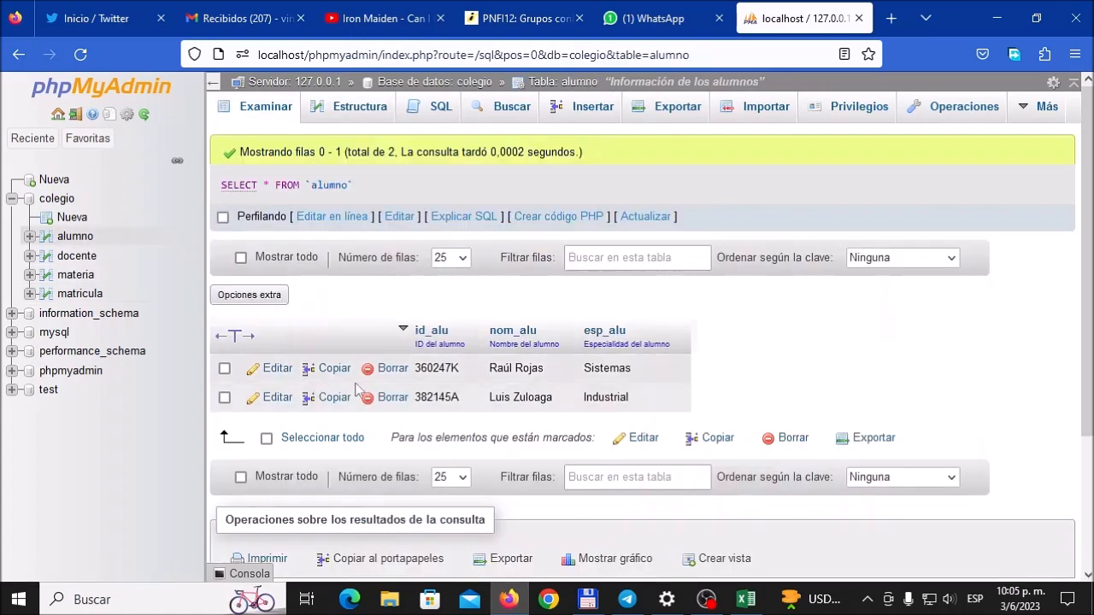
pyautogui.click(366, 111)
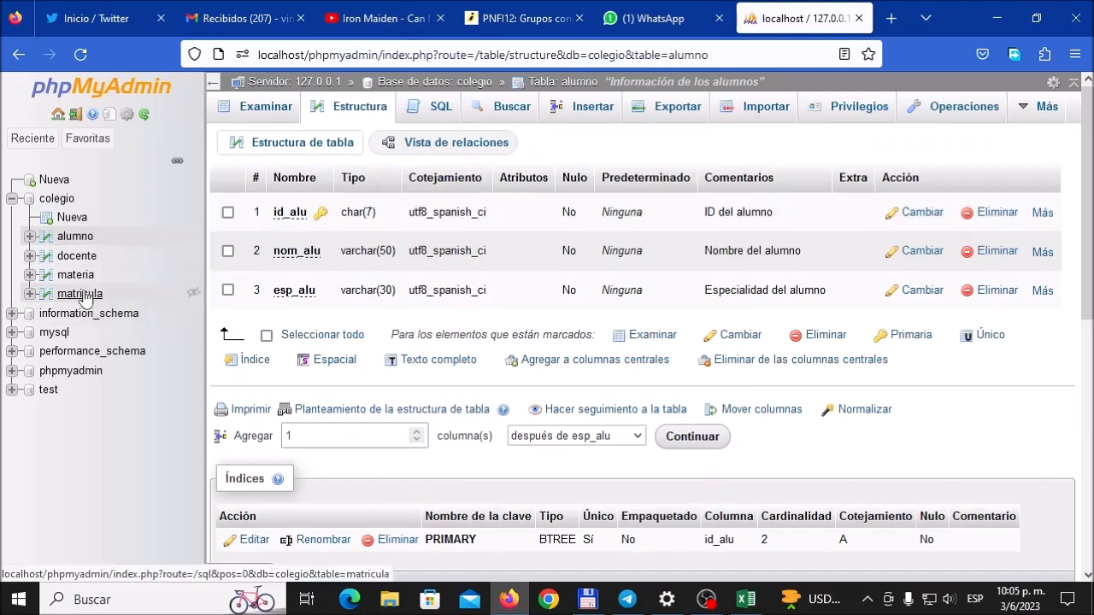
pyautogui.click(75, 258)
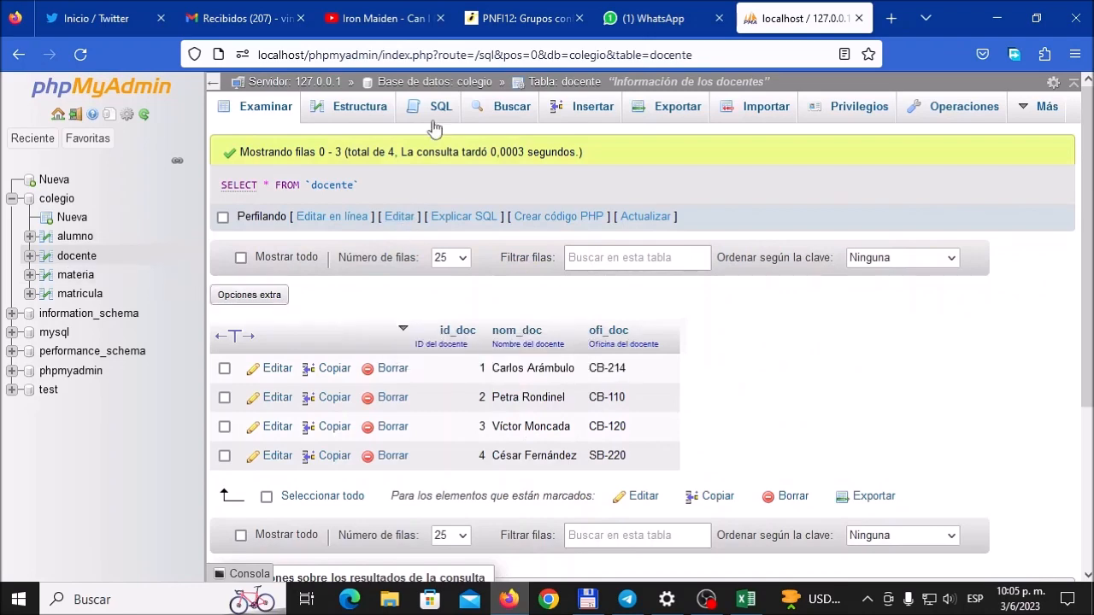
pyautogui.click(366, 110)
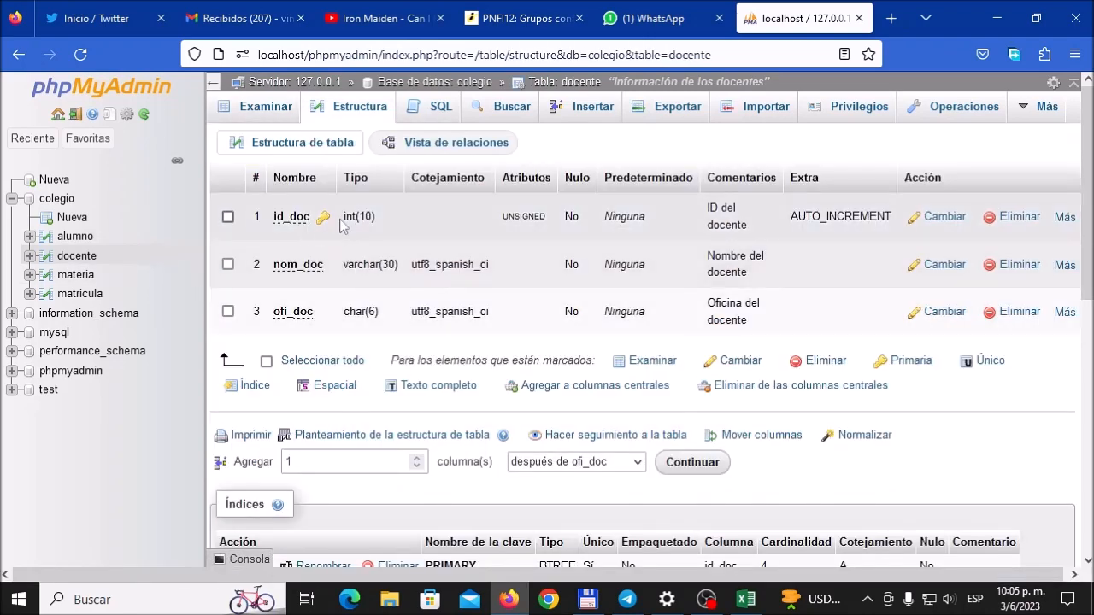
pyautogui.click(76, 274)
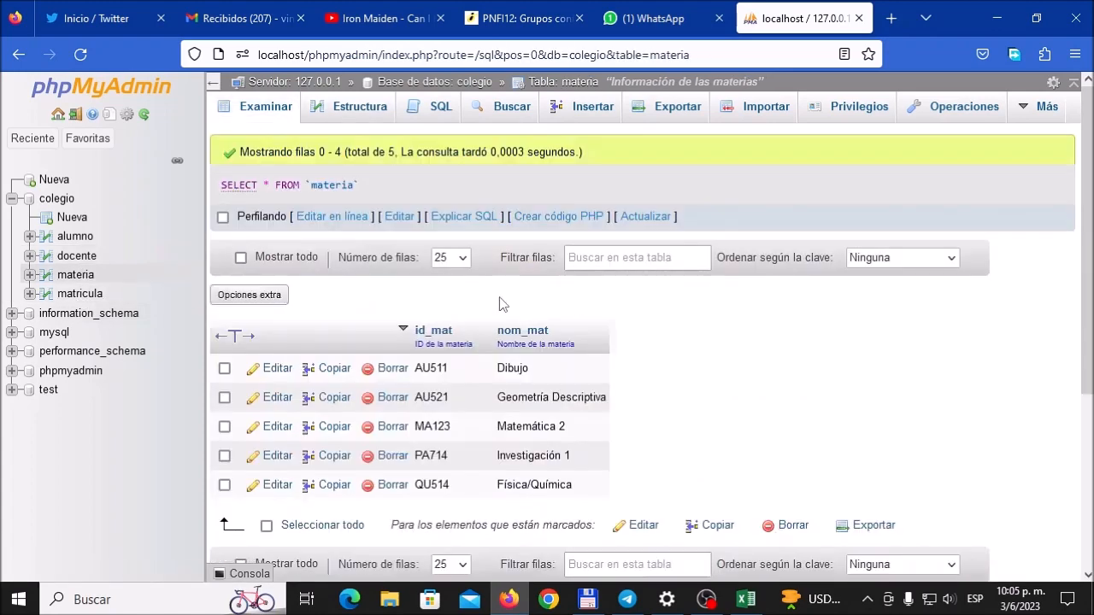
pyautogui.click(357, 109)
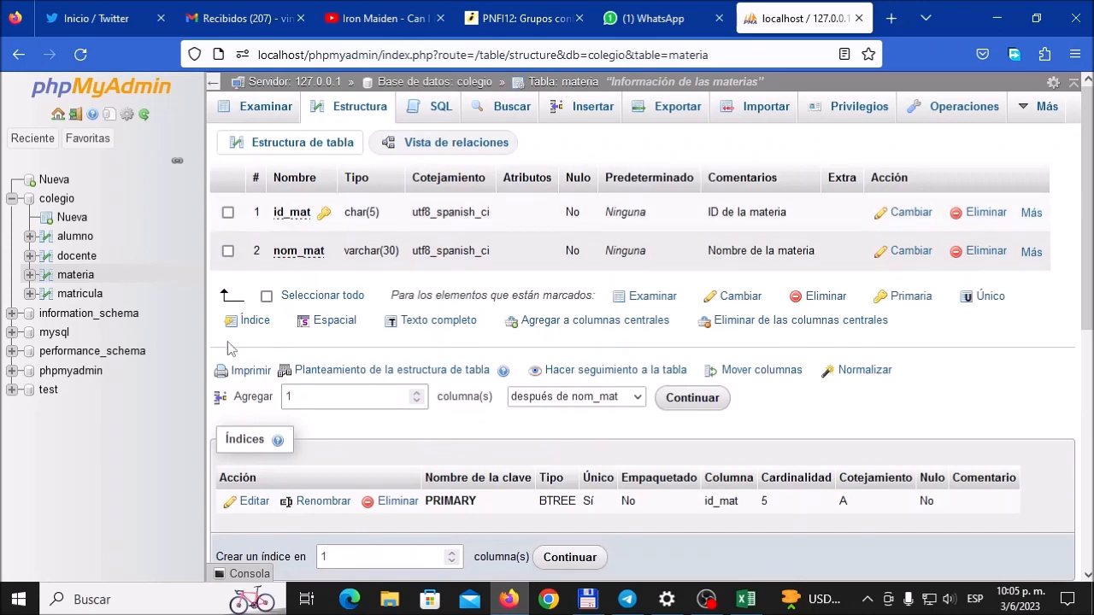
# Step: Open the relation view of the matricula table and name the first foreign key constraint fk_alumno_matricula
pyautogui.click(81, 294)
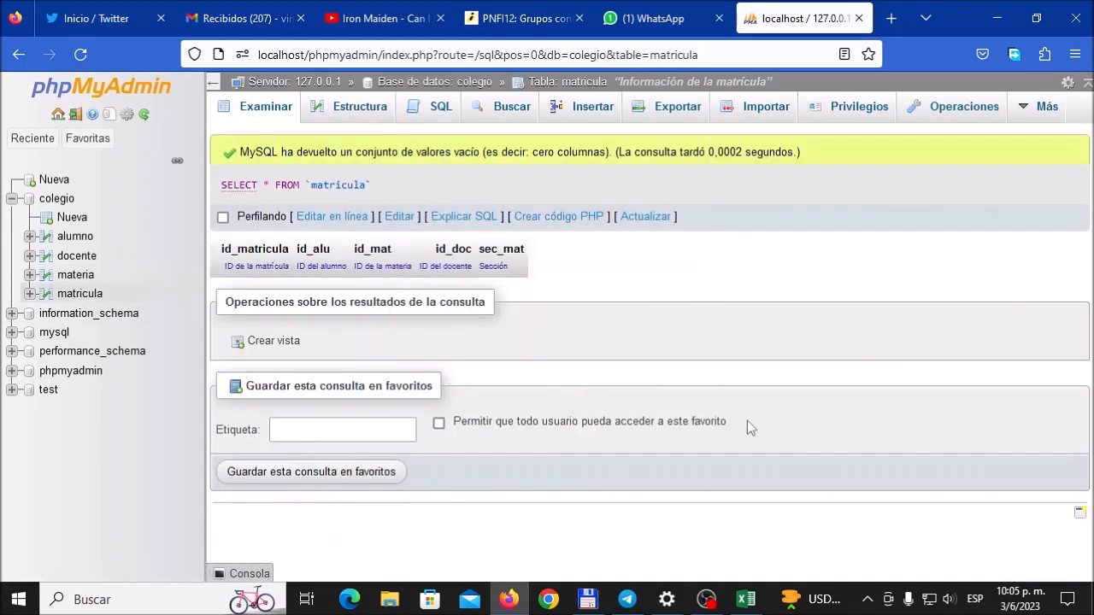
pyautogui.click(346, 114)
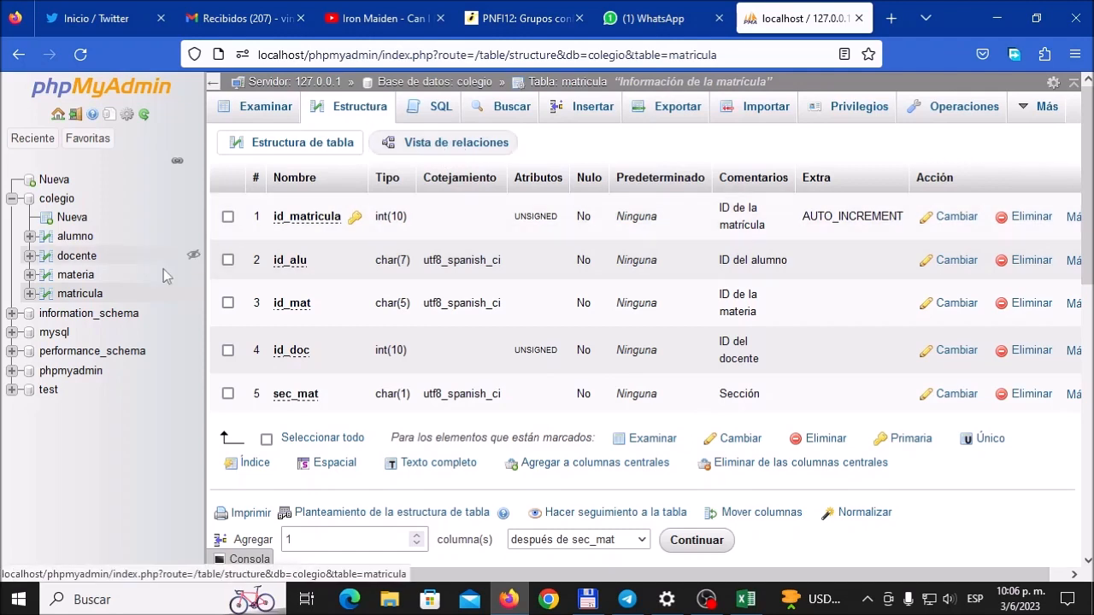
pyautogui.click(442, 141)
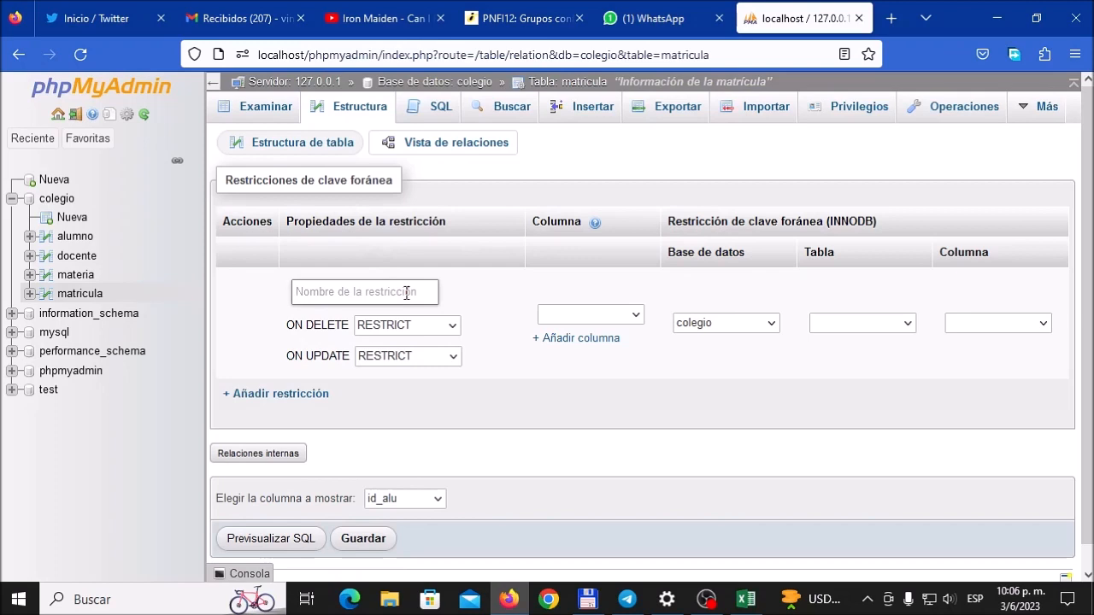
pyautogui.write('fk')
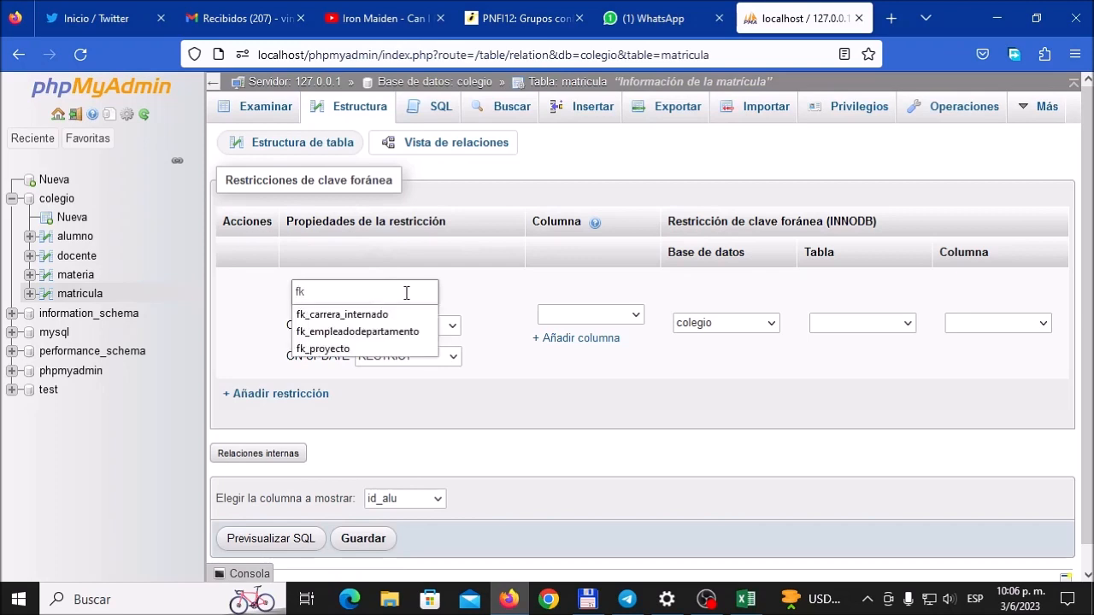
pyautogui.click(464, 301)
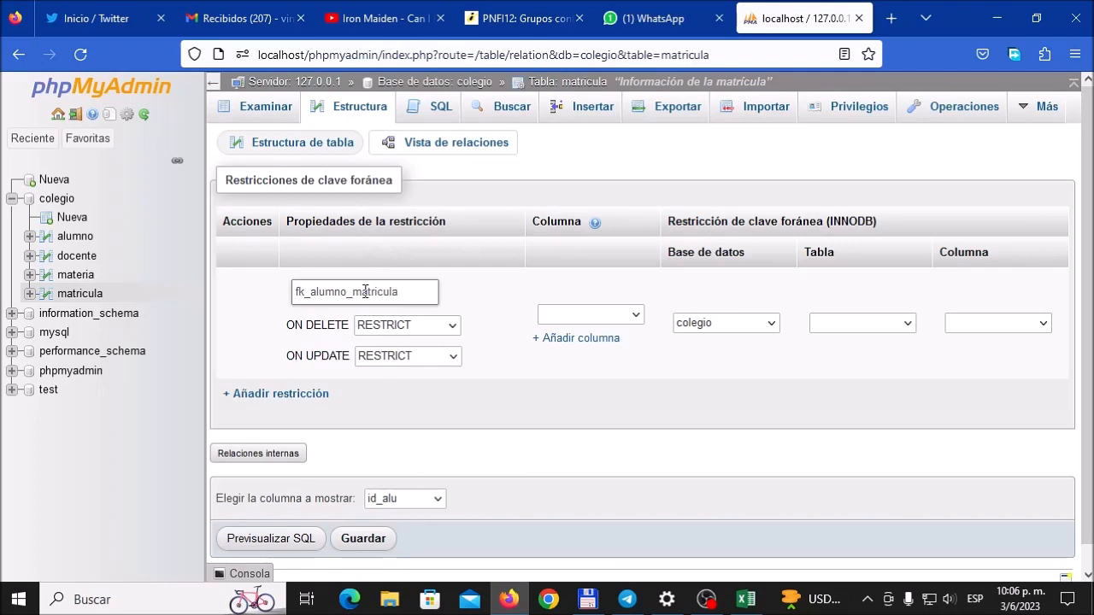
# Step: Link the constraint's id_alu column to the id_alu column of the alumno table in the colegio database
pyautogui.click(638, 317)
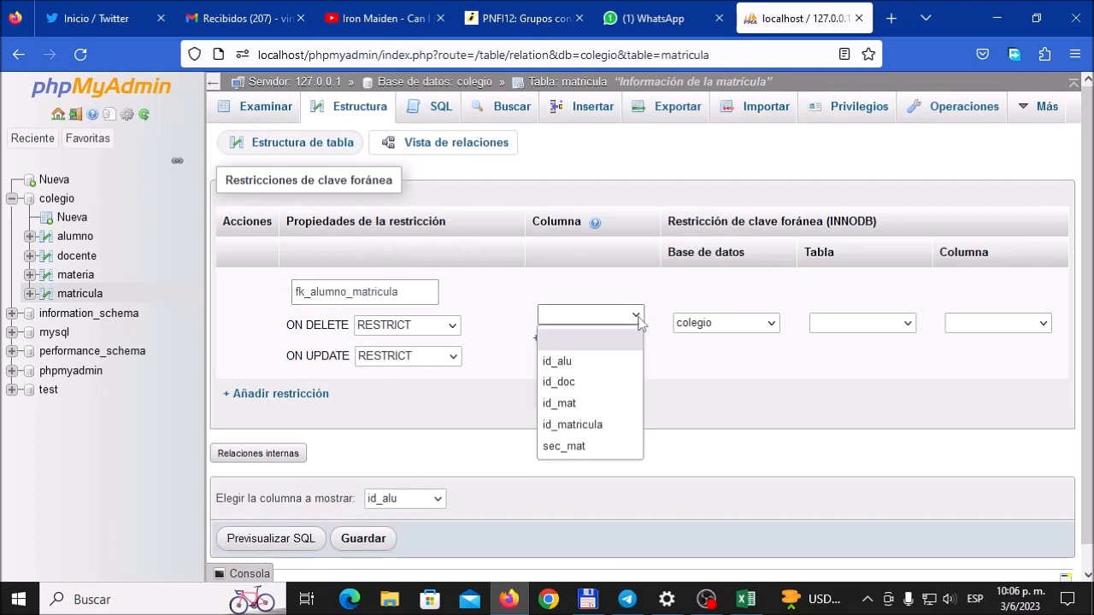
pyautogui.click(606, 363)
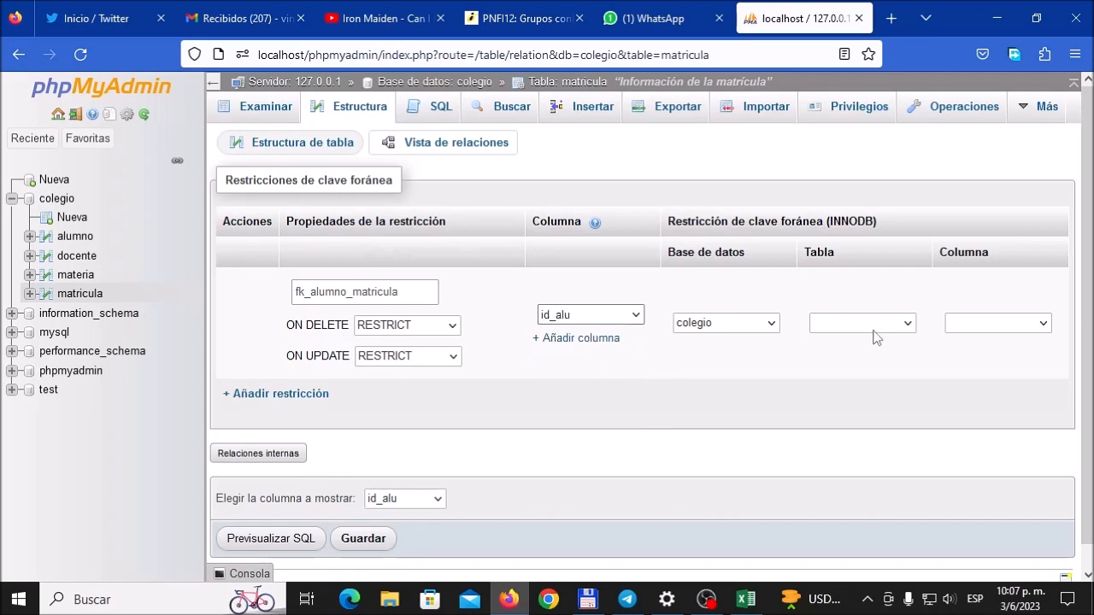
pyautogui.click(733, 330)
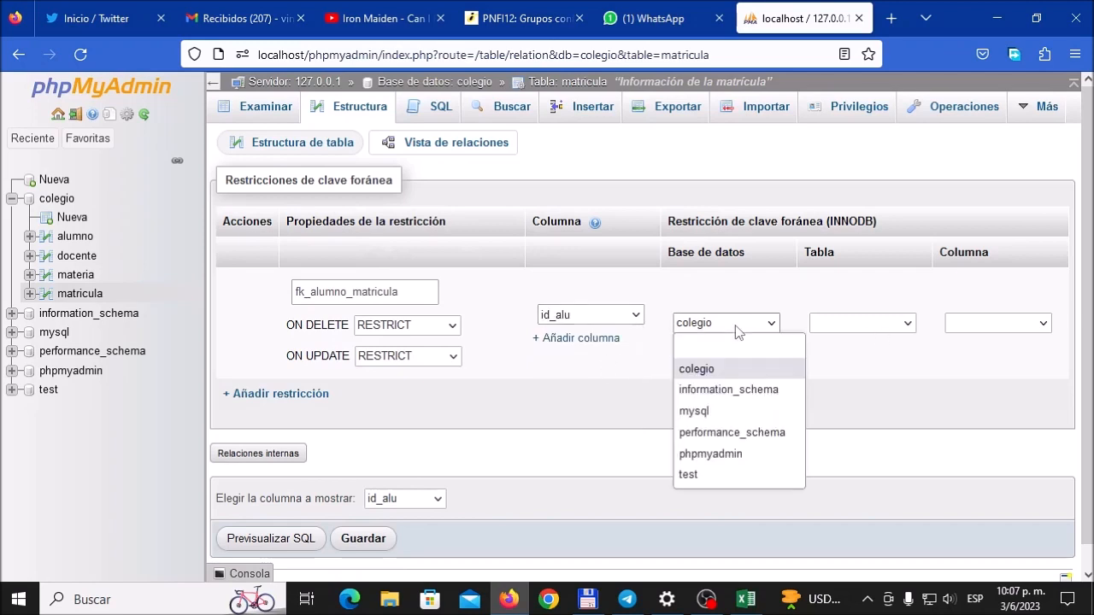
pyautogui.click(738, 369)
pyautogui.click(904, 332)
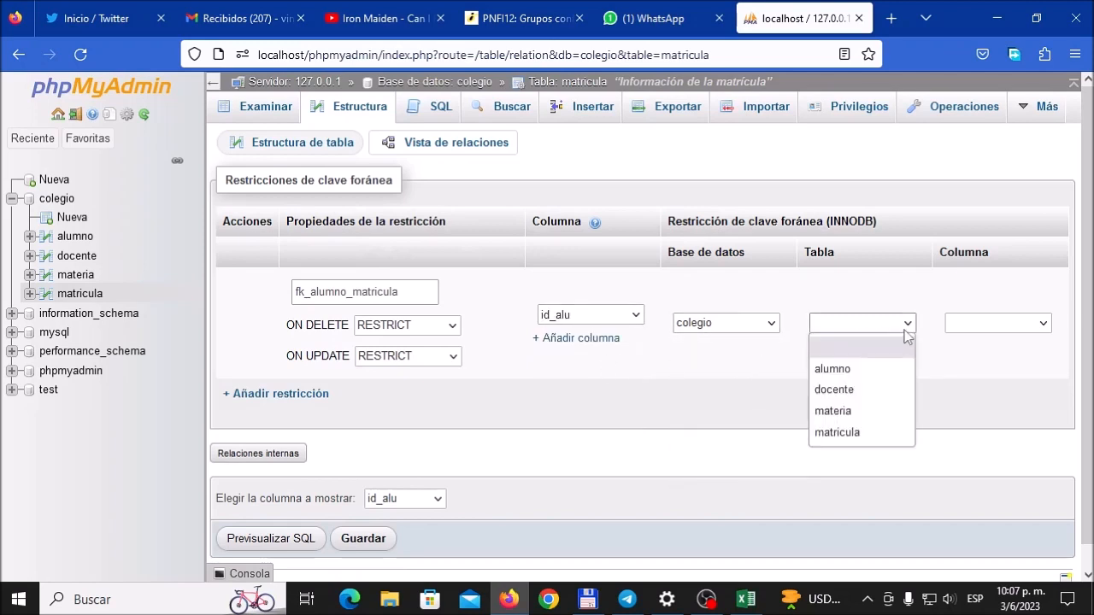
pyautogui.click(865, 374)
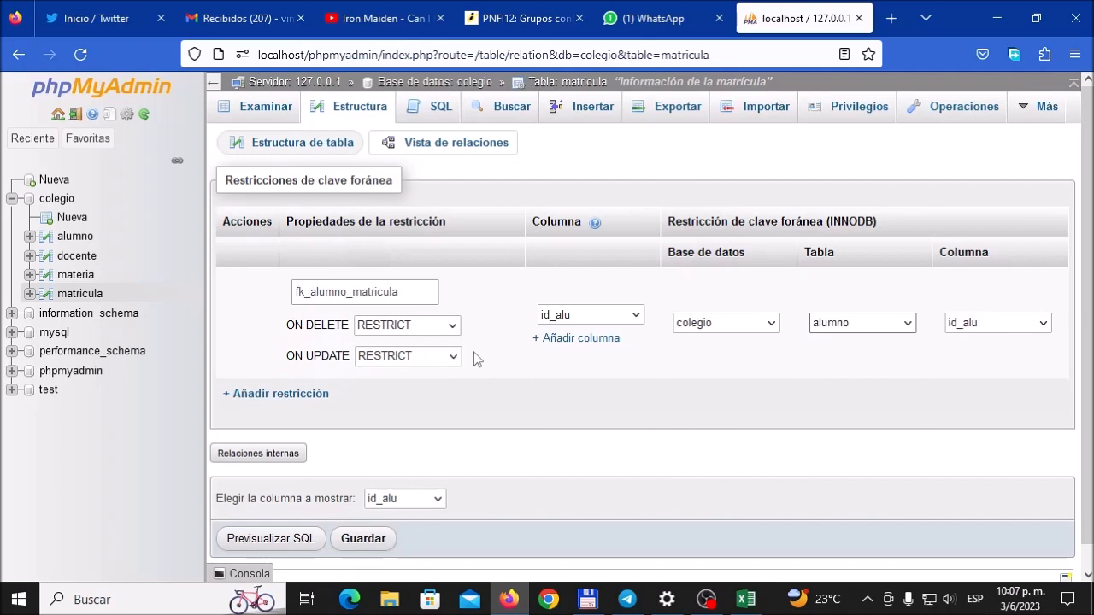
# Step: Set fk_alumno_matricula to ON DELETE RESTRICT and ON UPDATE CASCADE, and save the constraint
pyautogui.moveTo(289, 322); pyautogui.dragTo(357, 330)
pyautogui.click(305, 371)
pyautogui.moveTo(289, 355); pyautogui.dragTo(351, 358)
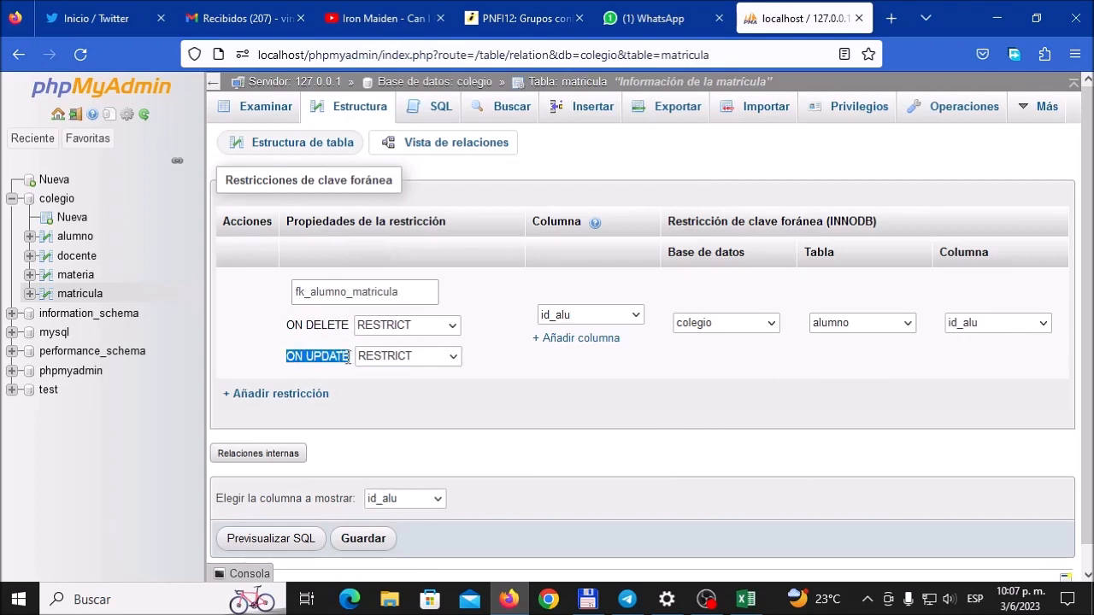
pyautogui.click(510, 369)
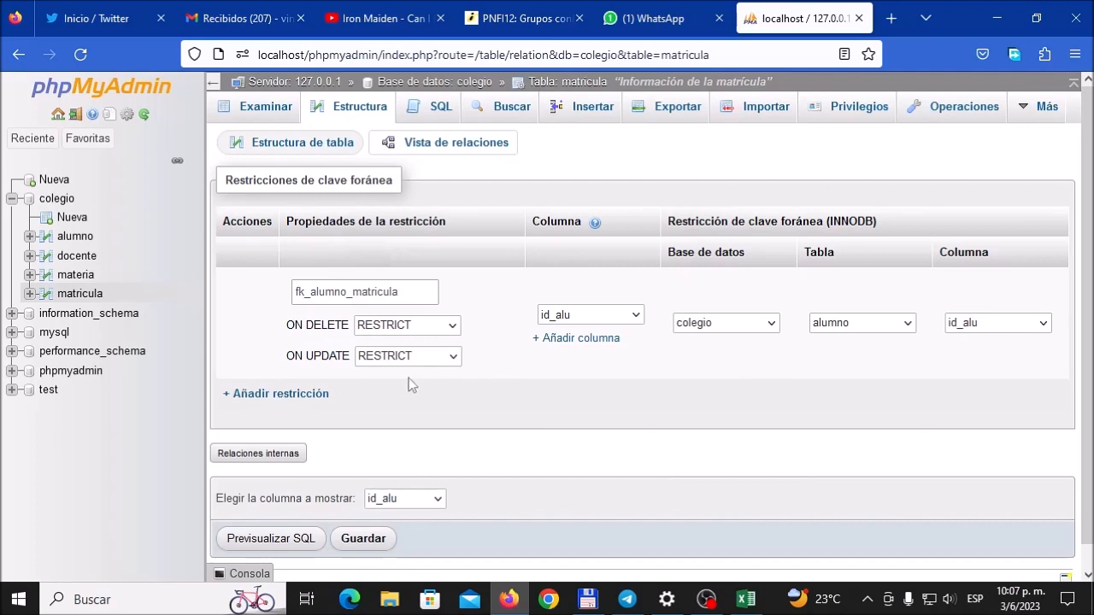
pyautogui.click(447, 360)
pyautogui.click(431, 381)
pyautogui.click(419, 329)
pyautogui.click(411, 347)
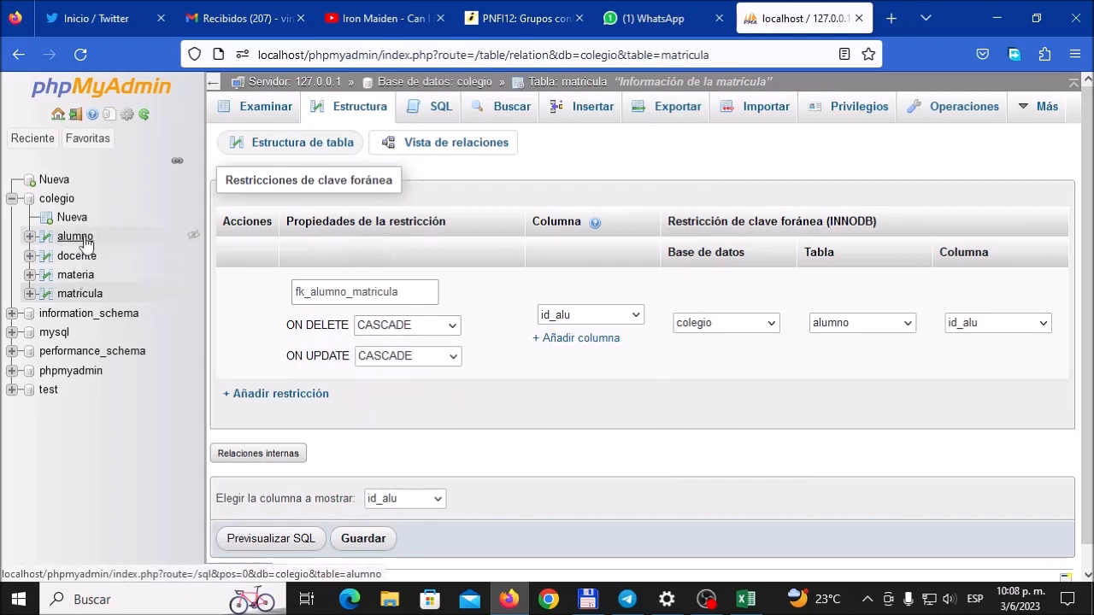
pyautogui.click(441, 328)
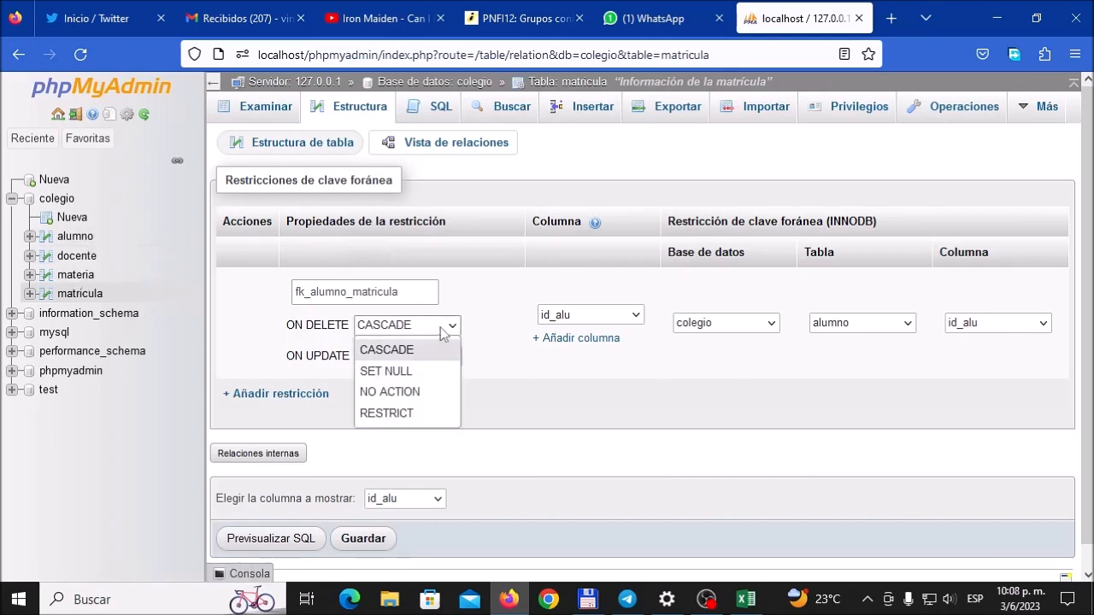
pyautogui.click(386, 412)
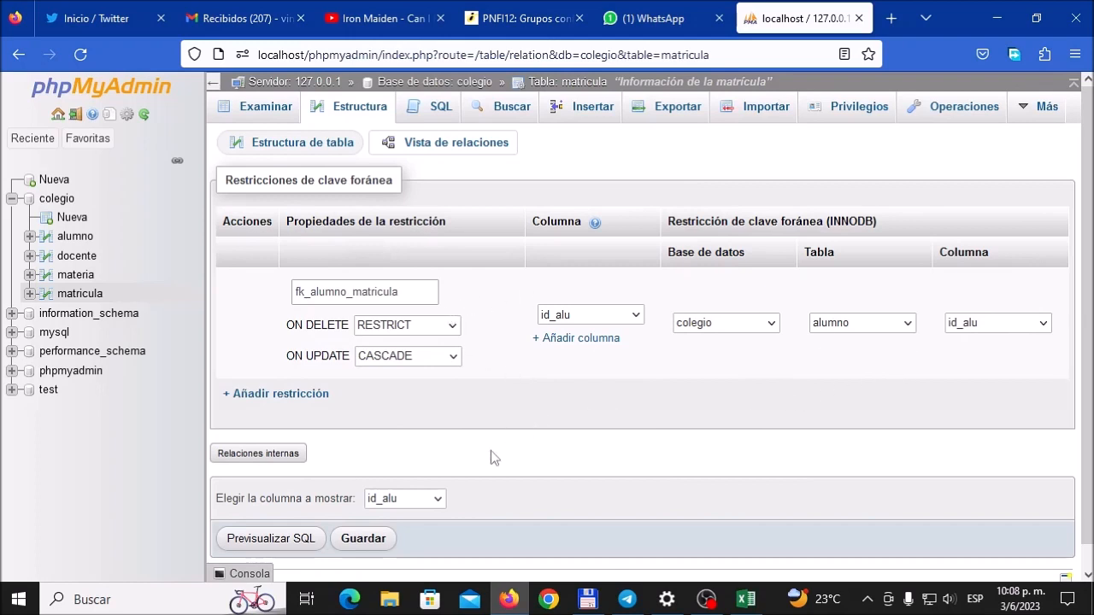
pyautogui.click(364, 539)
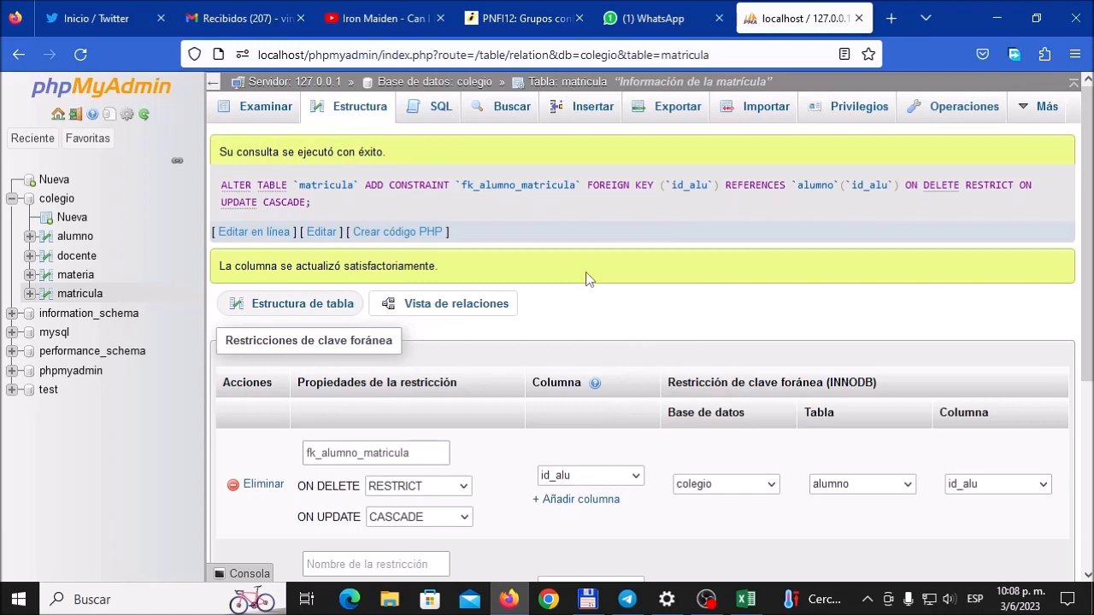
# Step: Examine the contents and structure of the matricula table, checking the index on id_alu
pyautogui.click(267, 108)
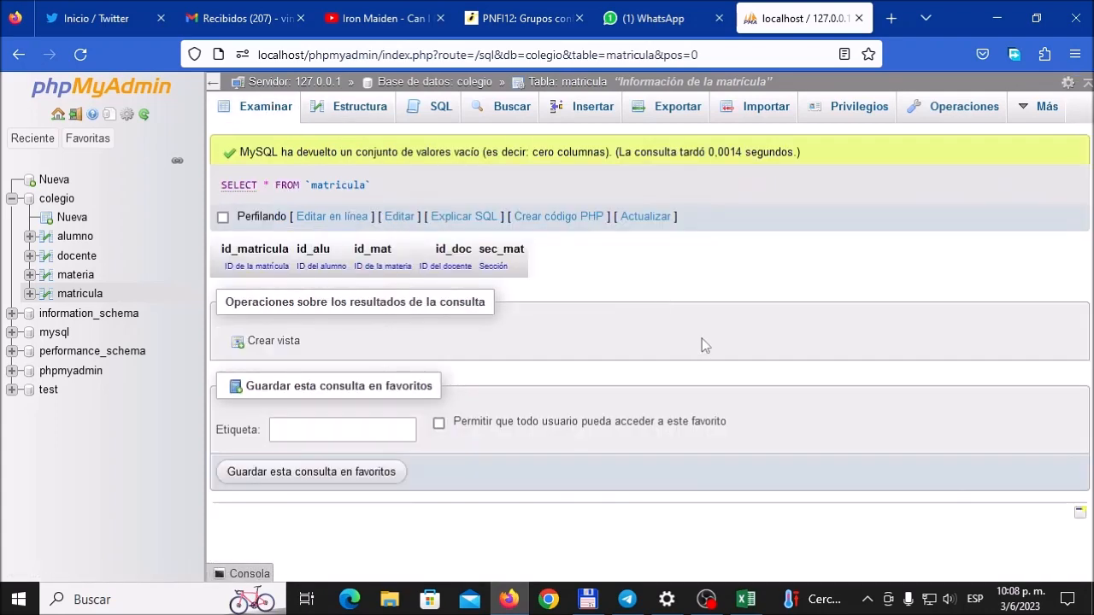
pyautogui.click(360, 108)
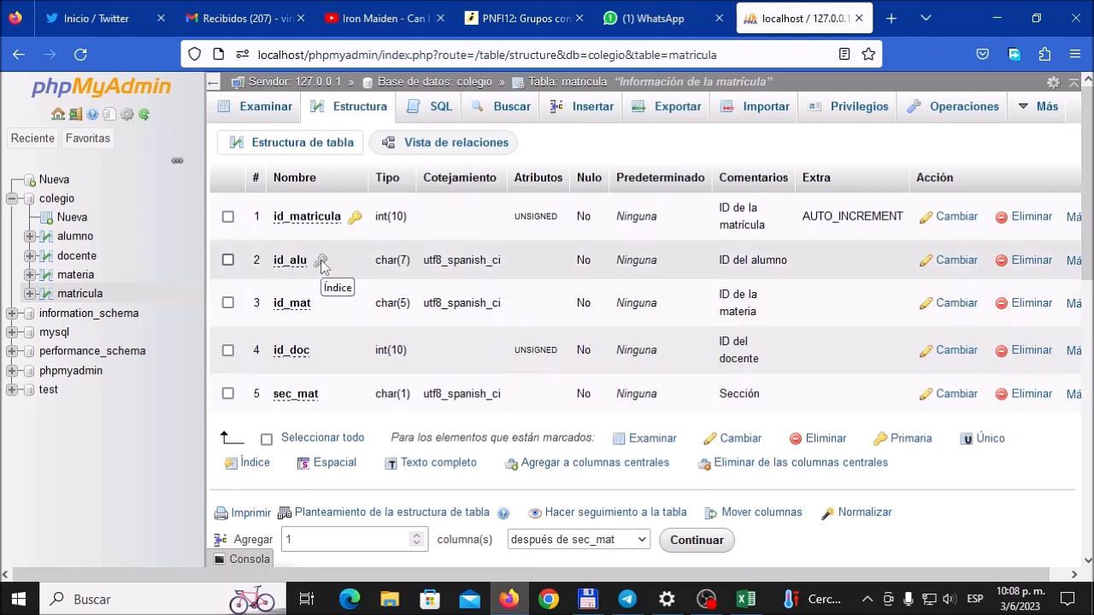
pyautogui.scroll(-3, 453, 517)
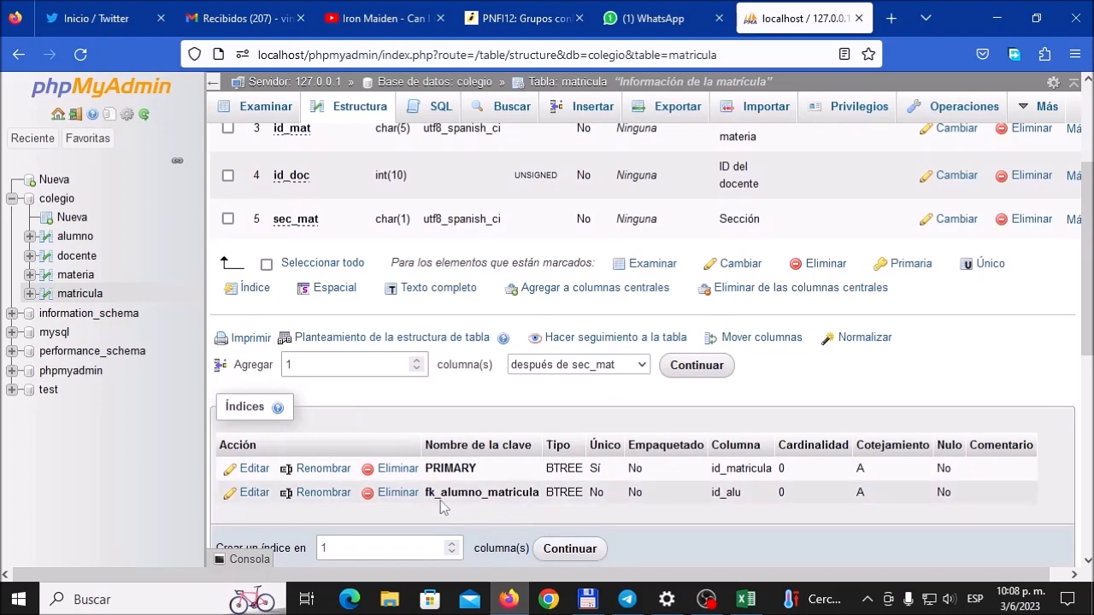
pyautogui.scroll(-2, 438, 505)
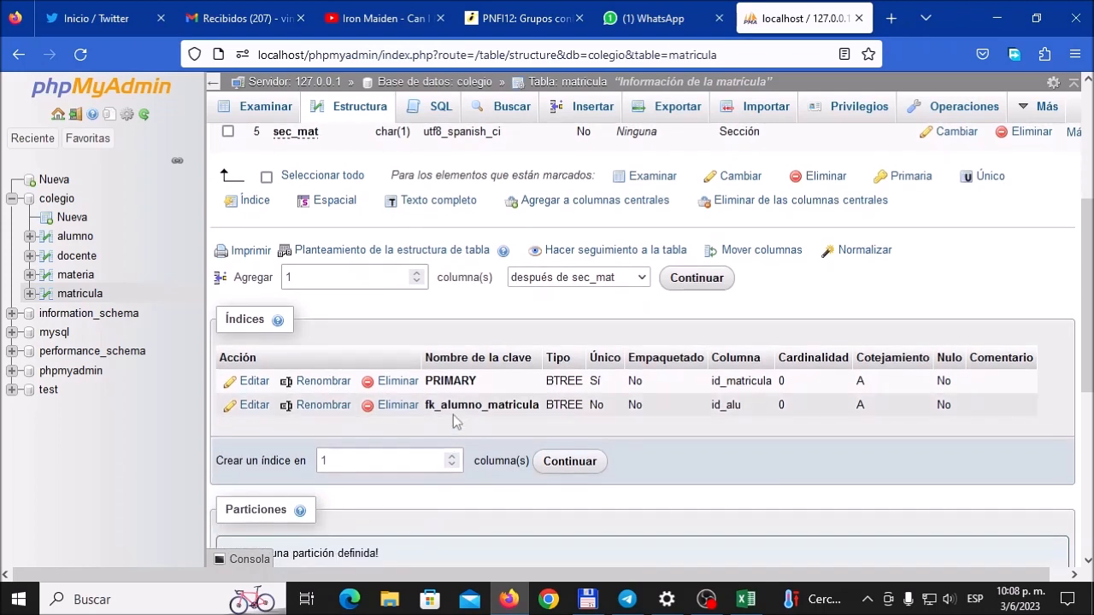
pyautogui.scroll(4, 456, 419)
pyautogui.scroll(2, 456, 419)
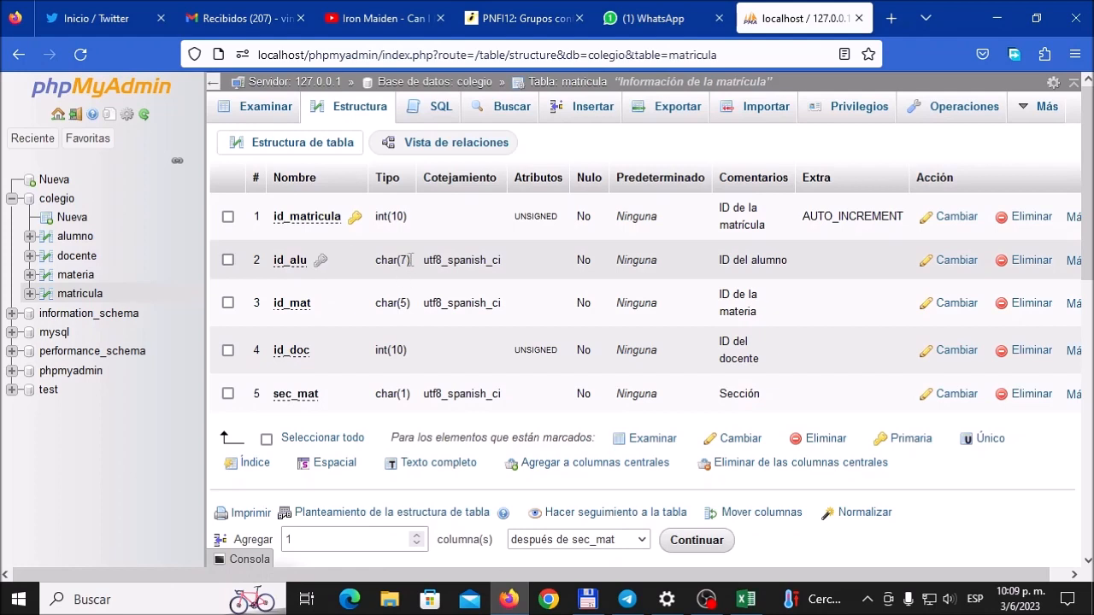
# Step: Open the colegio database in the Designer and move the alumno table up beside the matricula table
pyautogui.click(68, 202)
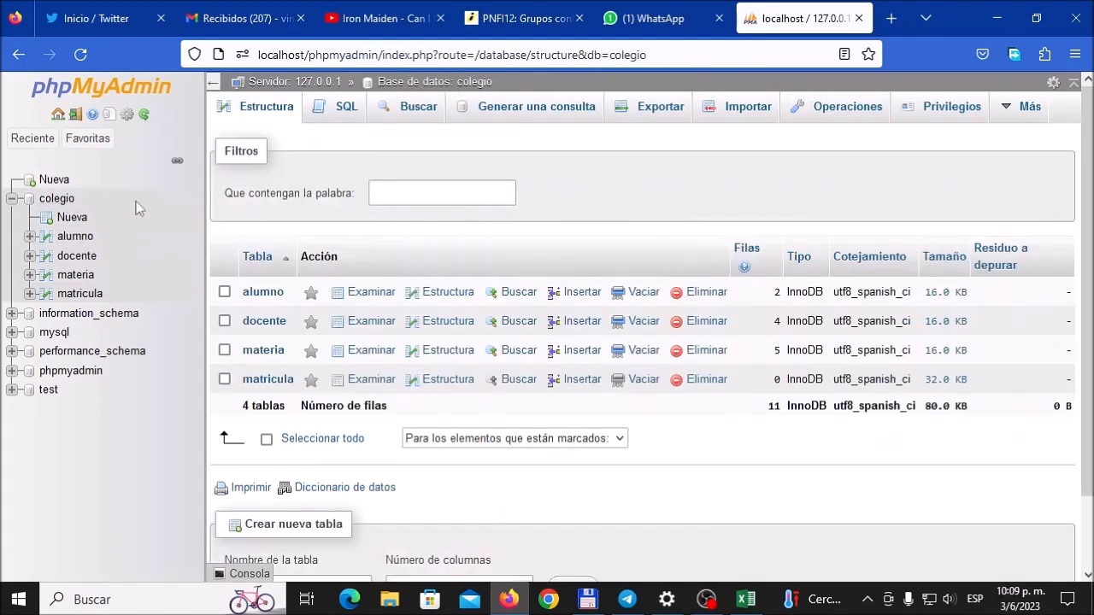
pyautogui.click(1018, 111)
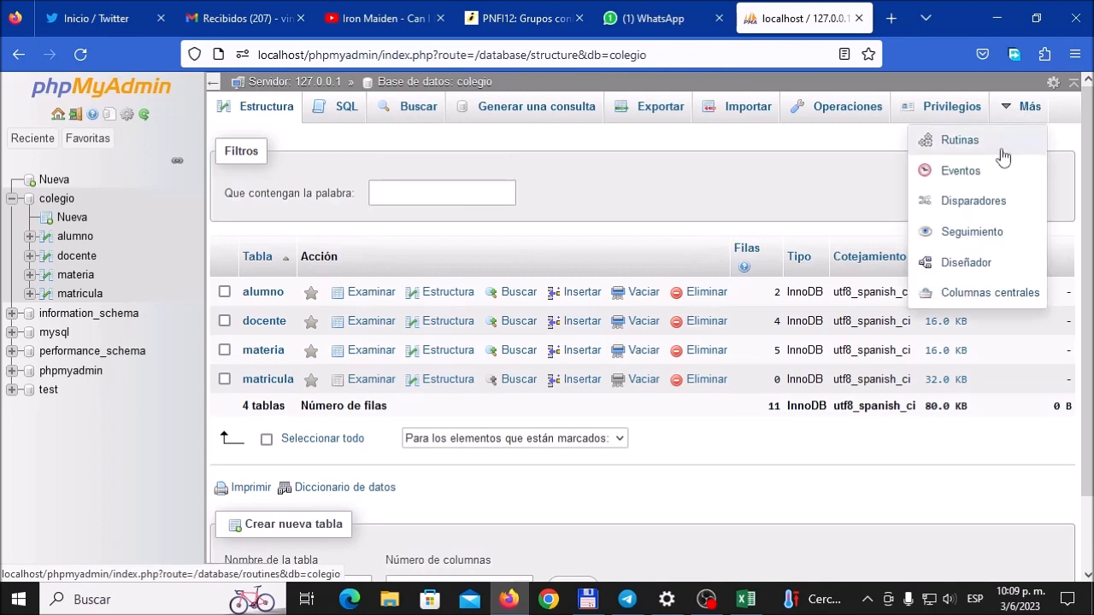
pyautogui.click(977, 267)
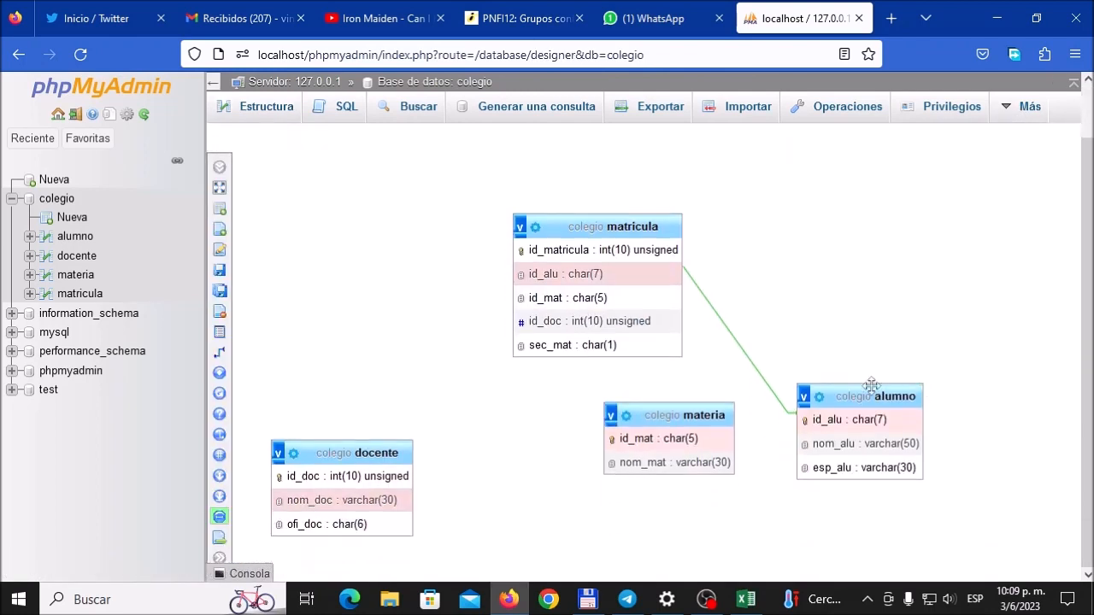
pyautogui.moveTo(885, 441); pyautogui.dragTo(881, 301)
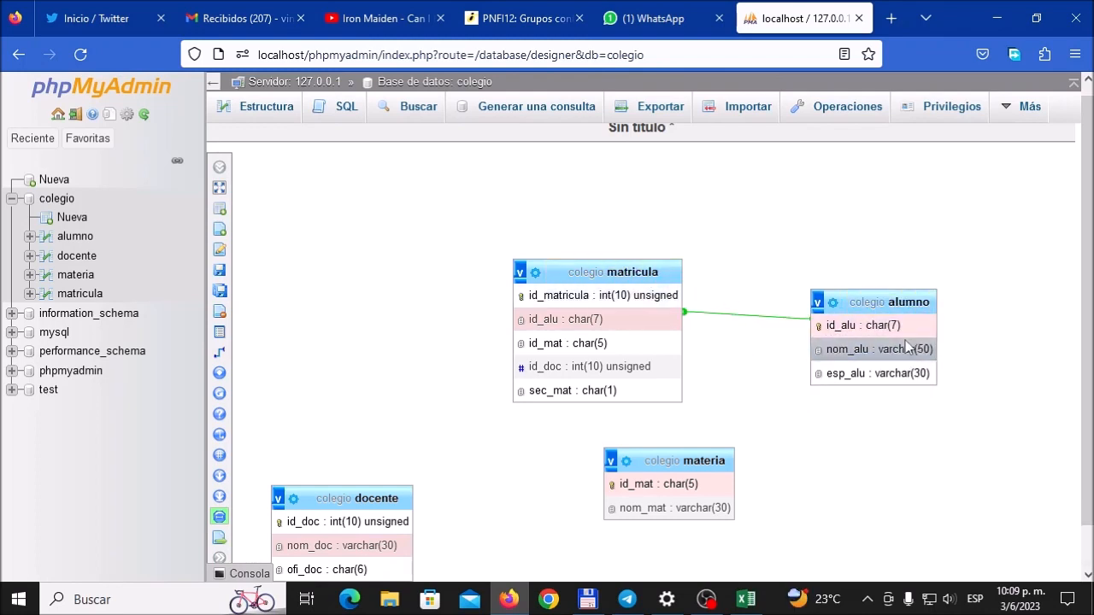
pyautogui.scroll(-1, 912, 426)
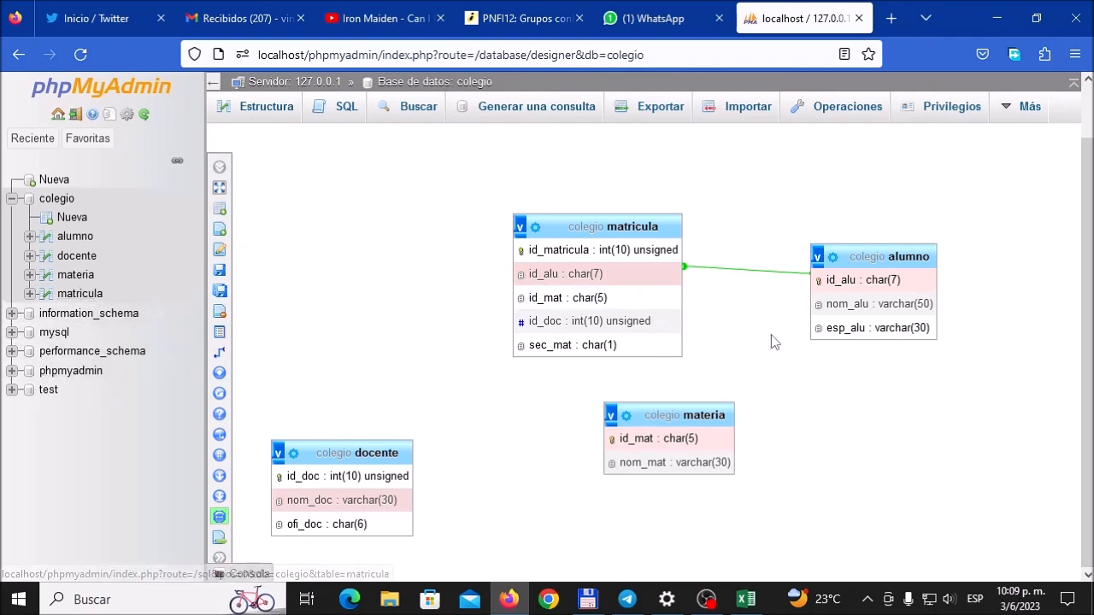
# Step: Check the 3FN MATRICULA design in Excel and name the second foreign key constraint in matricula's relation view fk_materia_matricula
pyautogui.click(79, 293)
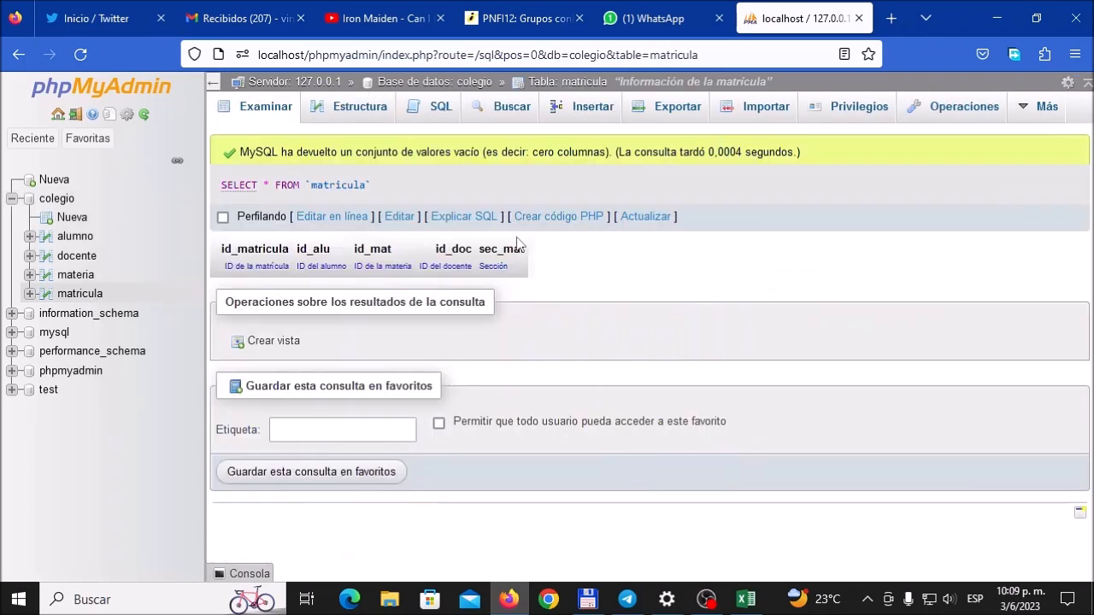
pyautogui.click(361, 118)
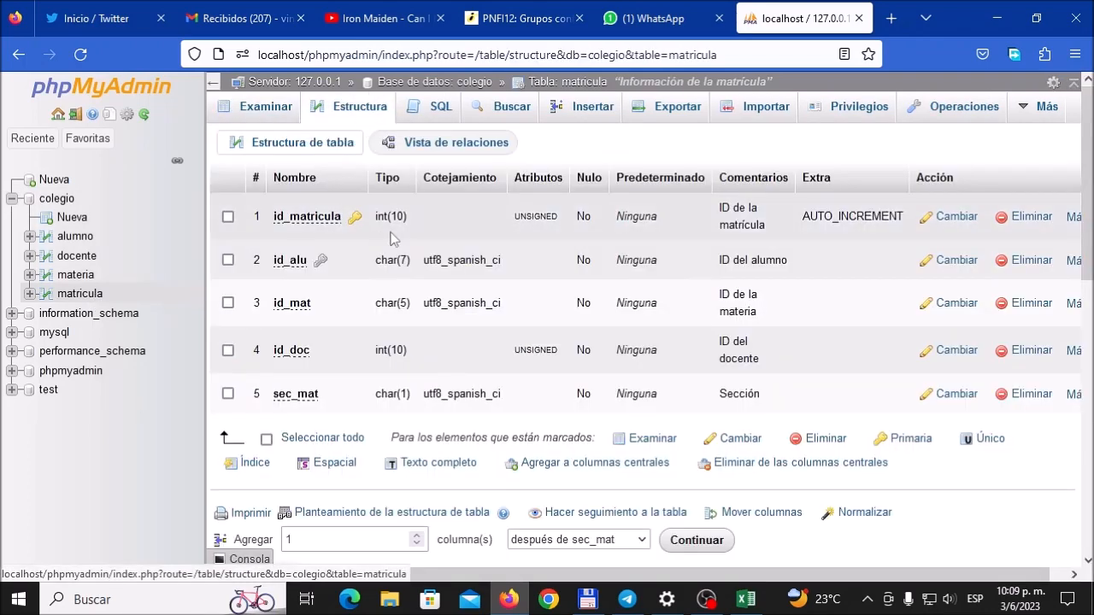
pyautogui.click(746, 599)
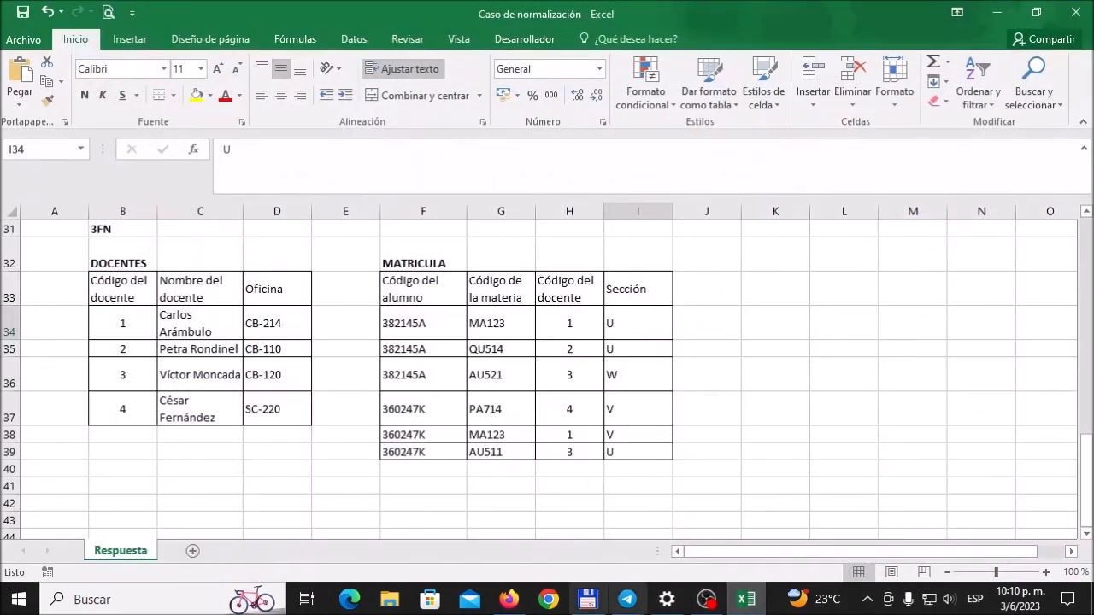
pyautogui.click(508, 599)
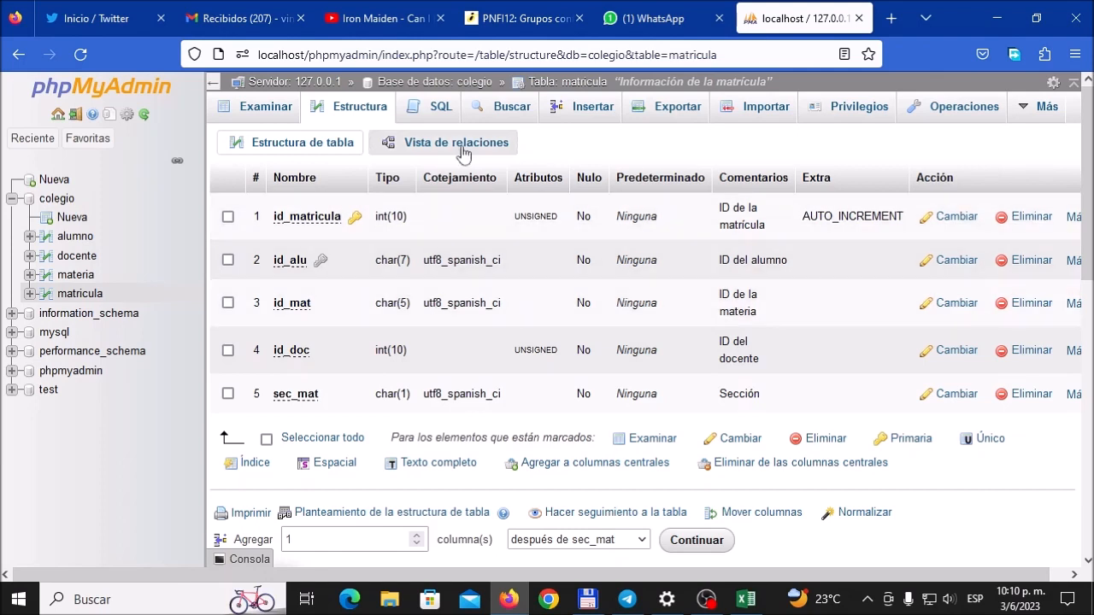
pyautogui.click(461, 147)
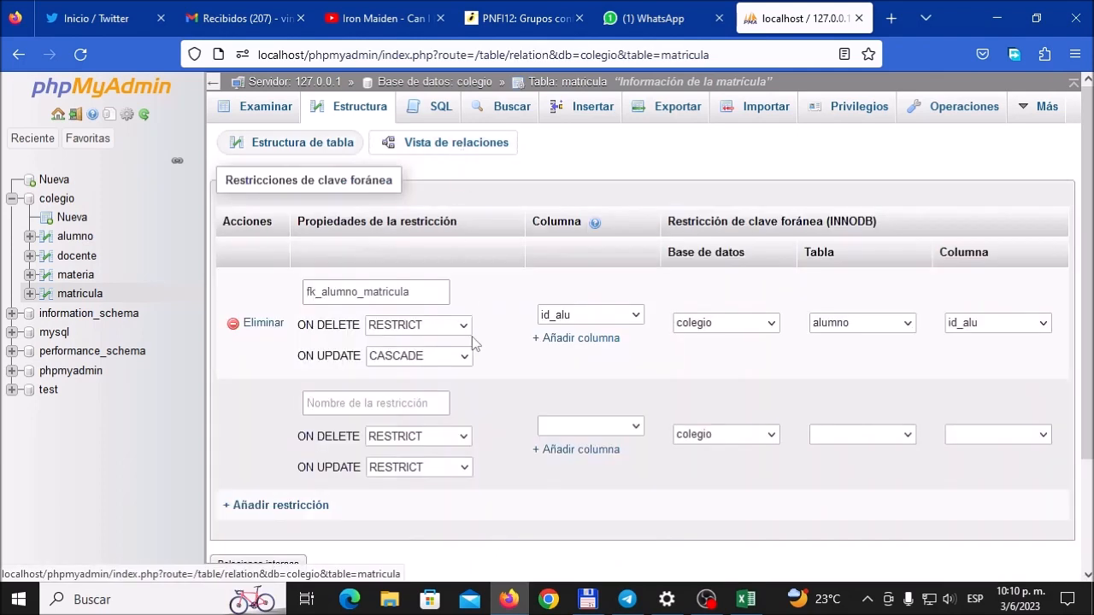
pyautogui.click(395, 403)
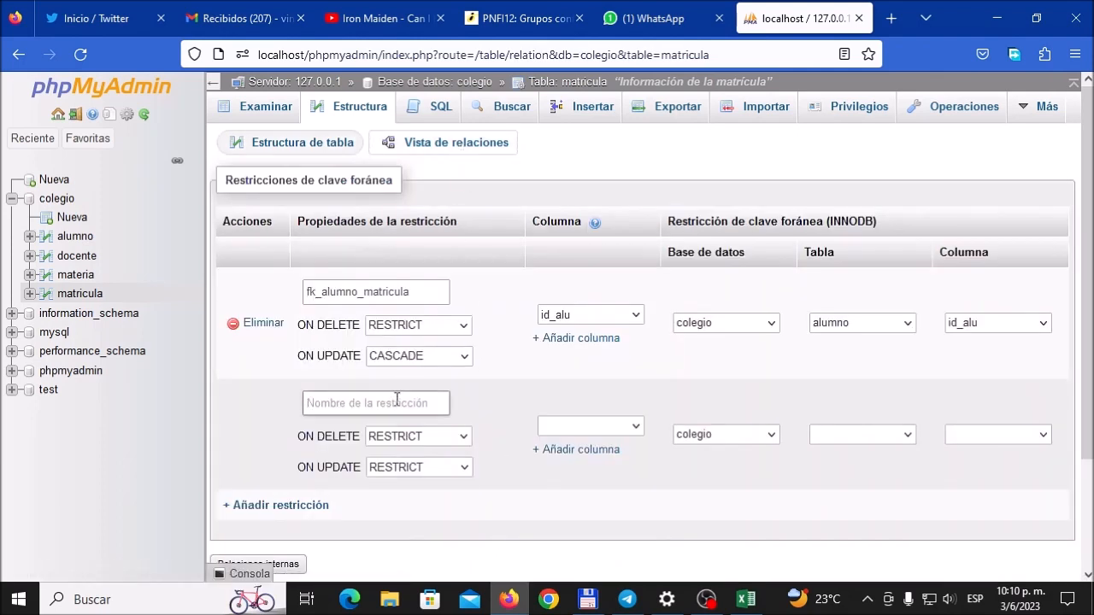
pyautogui.write('fk')
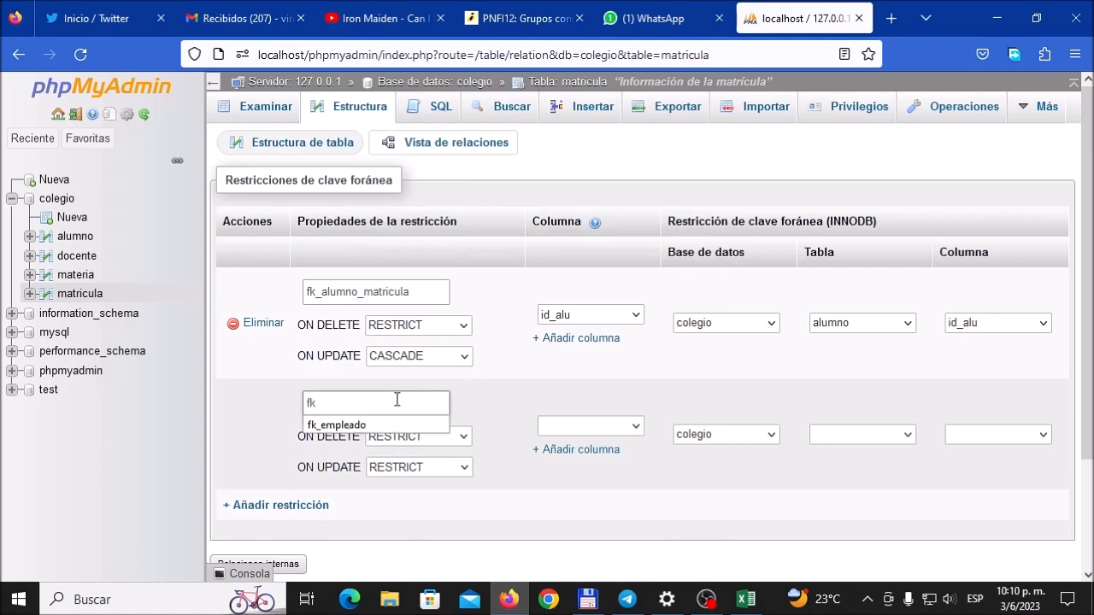
pyautogui.write('_materia_matricula')
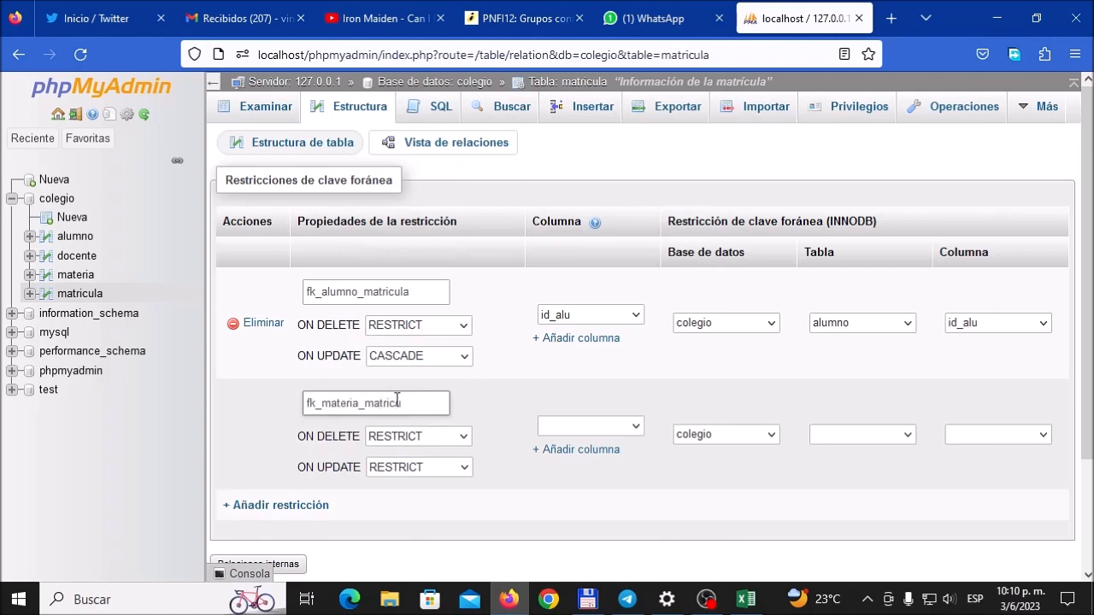
# Step: Link fk_materia_matricula's id_mat column to id_mat in the materia table and set ON UPDATE to CASCADE
pyautogui.click(633, 428)
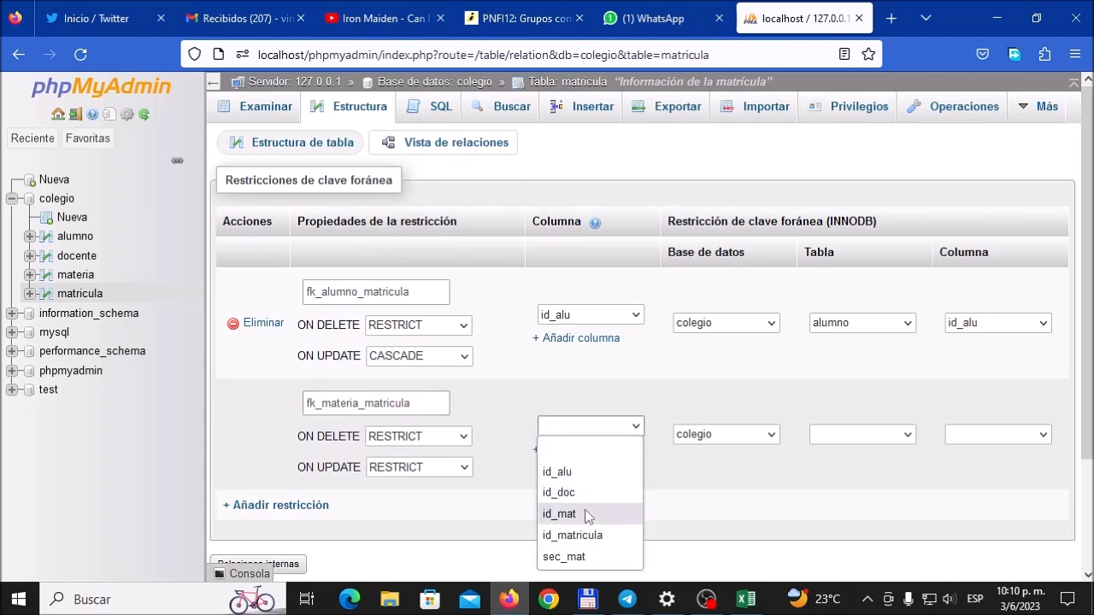
pyautogui.click(560, 513)
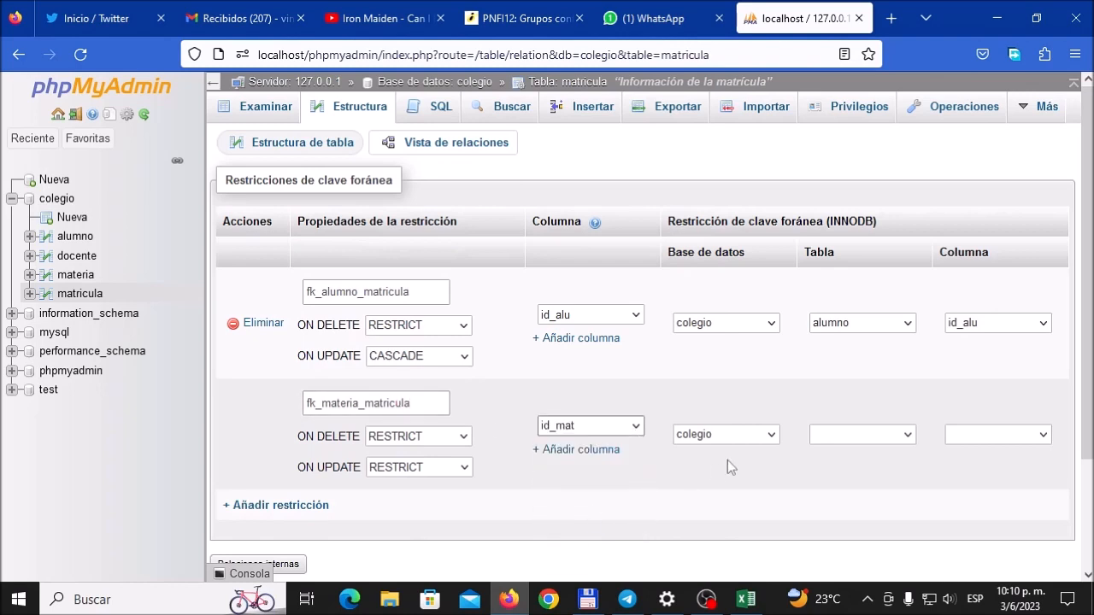
pyautogui.click(893, 440)
pyautogui.click(898, 521)
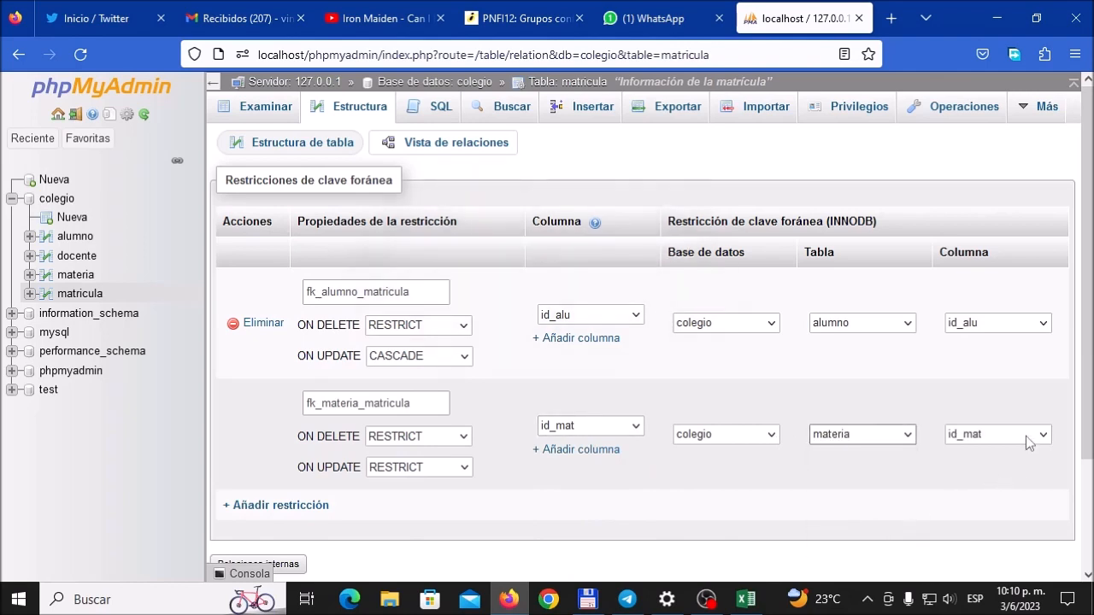
pyautogui.click(461, 470)
pyautogui.click(439, 497)
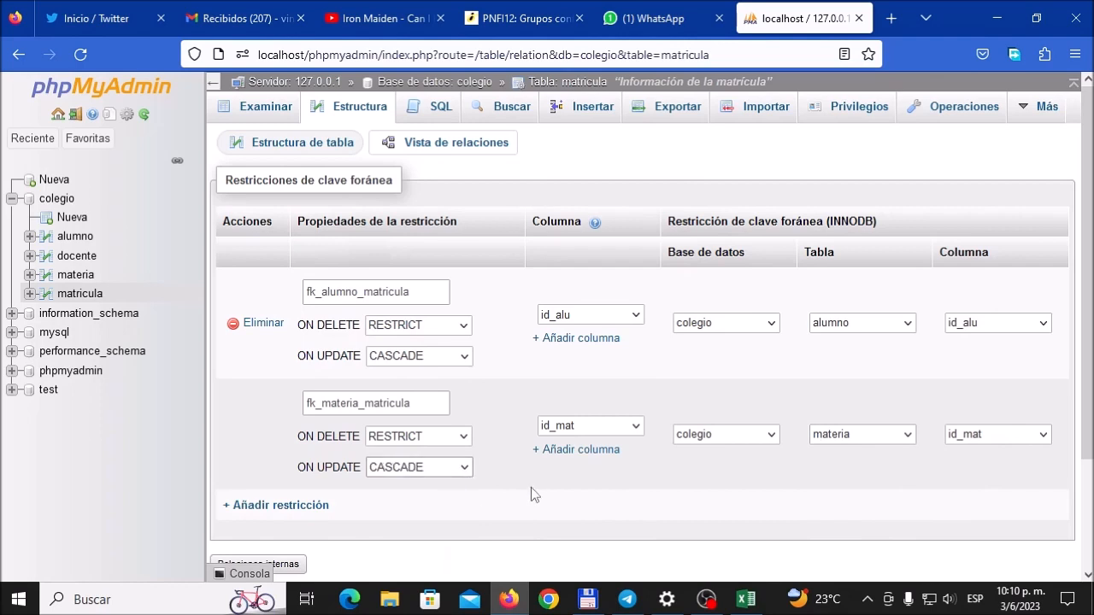
# Step: Add a third foreign key constraint named fk_docente_matricula, checking the MATRICULA design in the Excel workbook
pyautogui.scroll(-2, 581, 498)
pyautogui.scroll(-1, 581, 489)
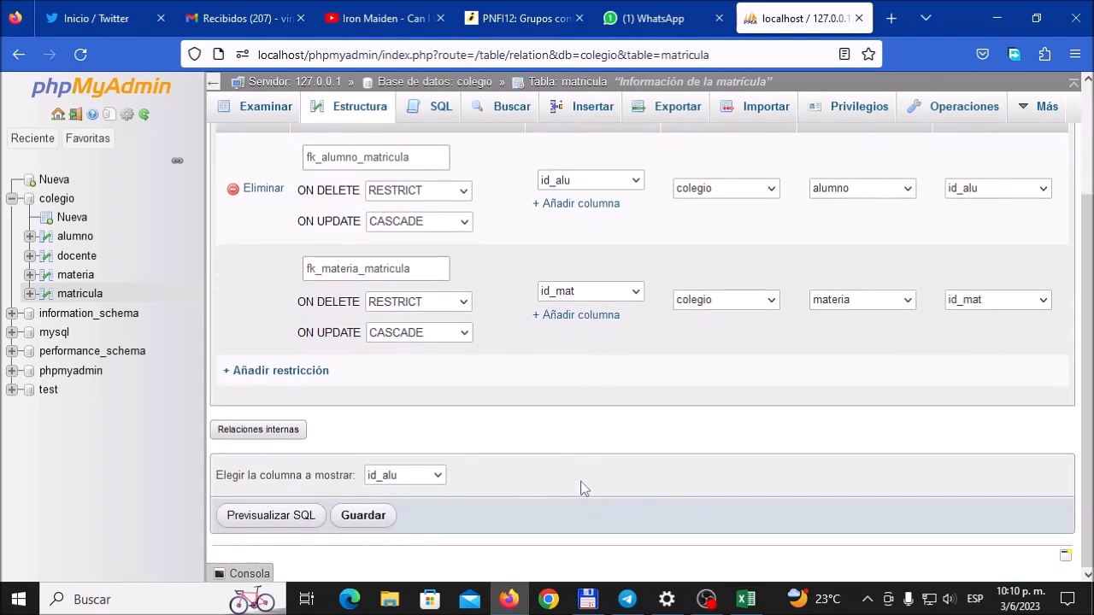
pyautogui.scroll(2, 582, 488)
pyautogui.scroll(-2, 587, 488)
pyautogui.click(254, 370)
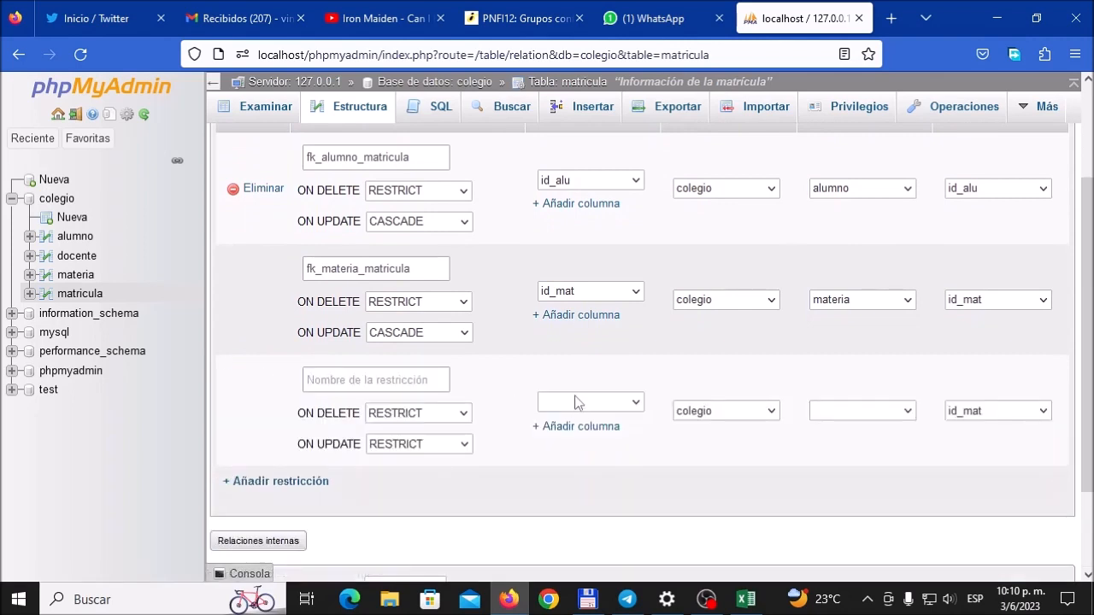
pyautogui.click(745, 599)
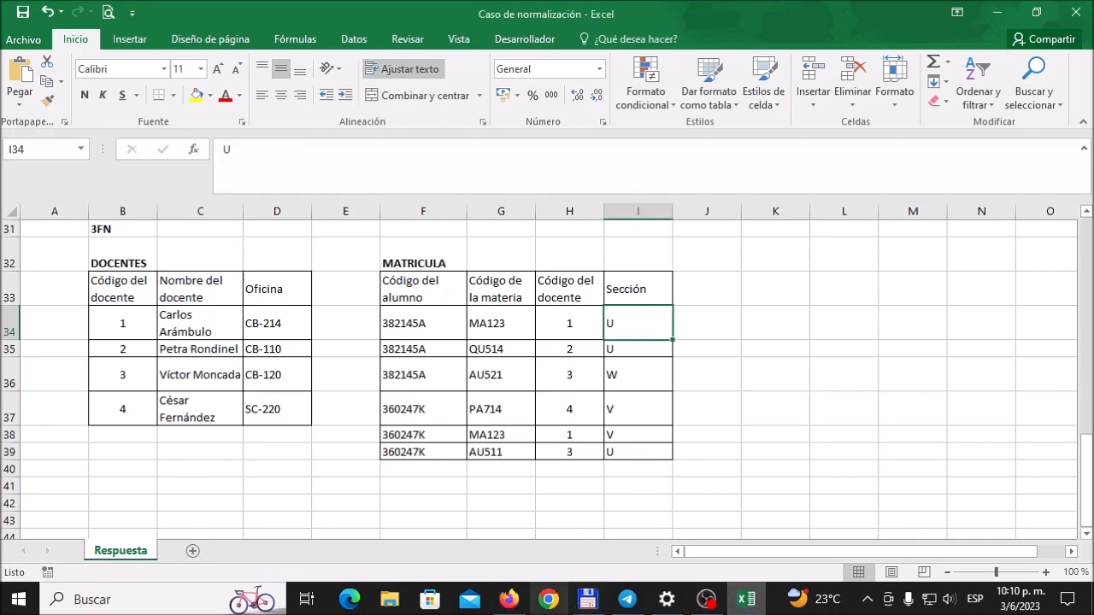
pyautogui.click(508, 599)
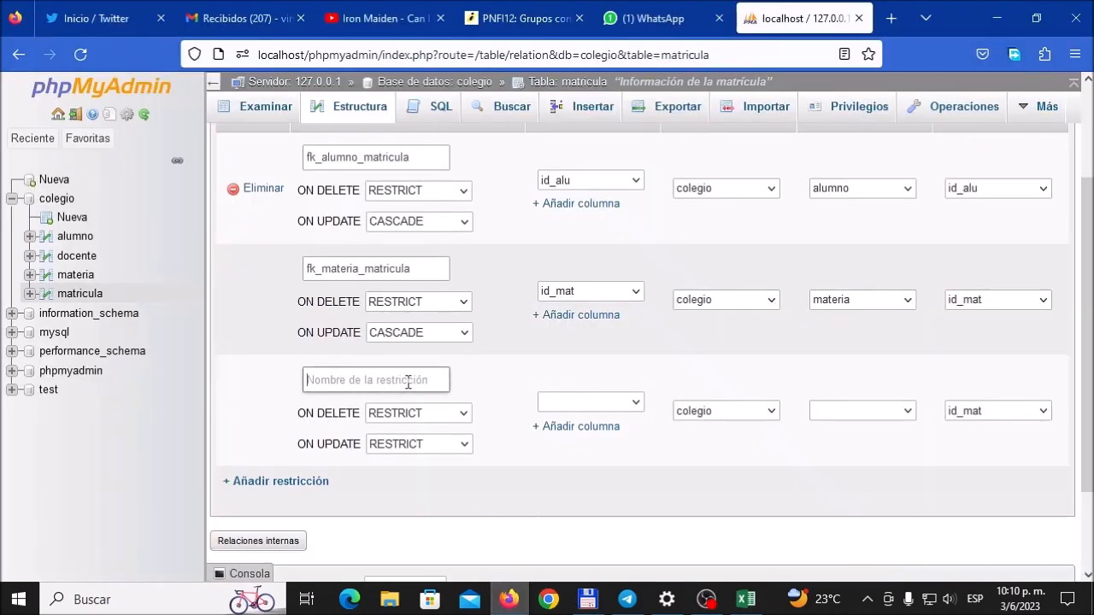
pyautogui.write('fk_docente_matricula')
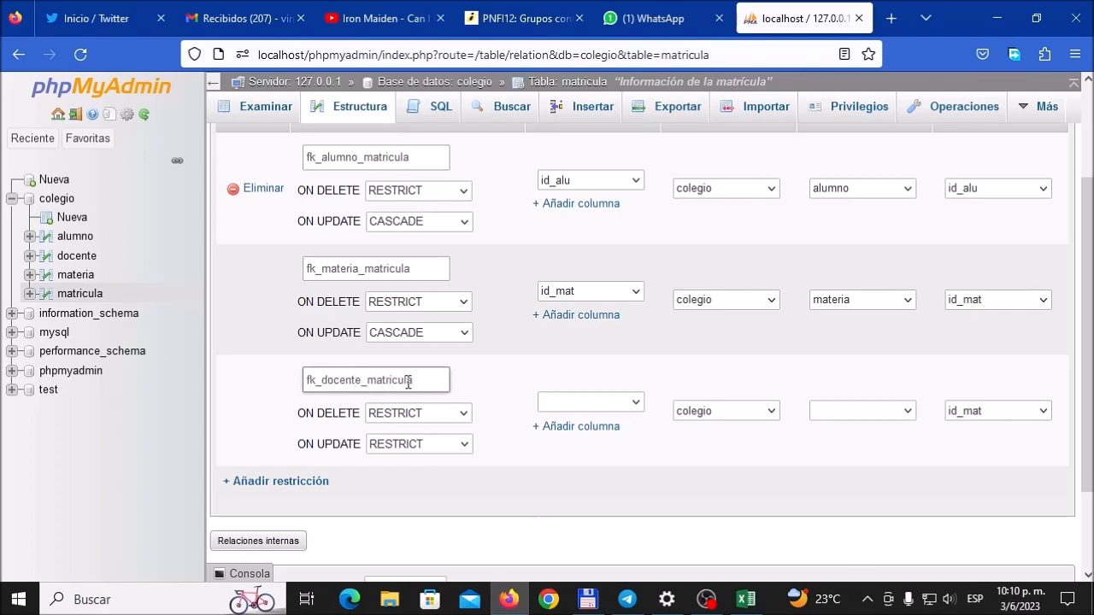
# Step: Link fk_docente_matricula's id_doc column to id_doc in the docente table and set ON UPDATE to CASCADE
pyautogui.click(632, 405)
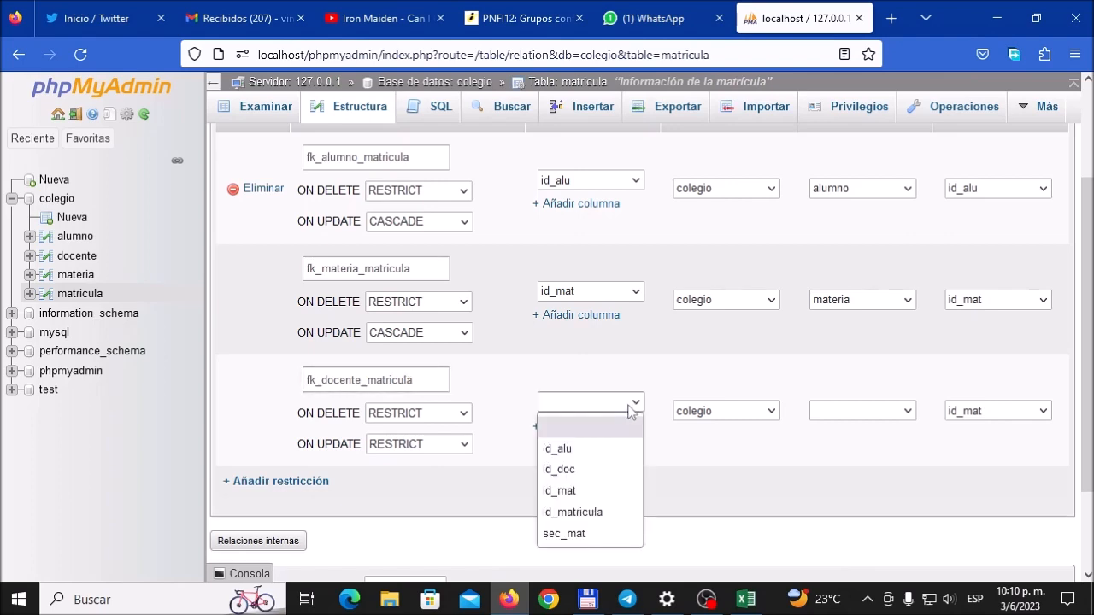
pyautogui.click(598, 469)
pyautogui.click(857, 411)
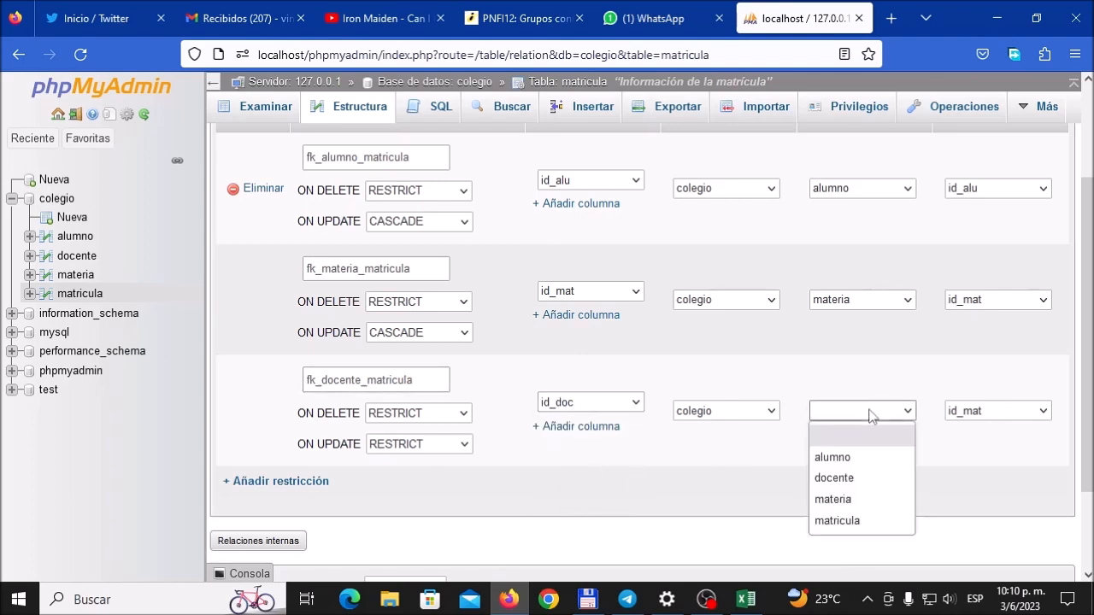
pyautogui.click(869, 478)
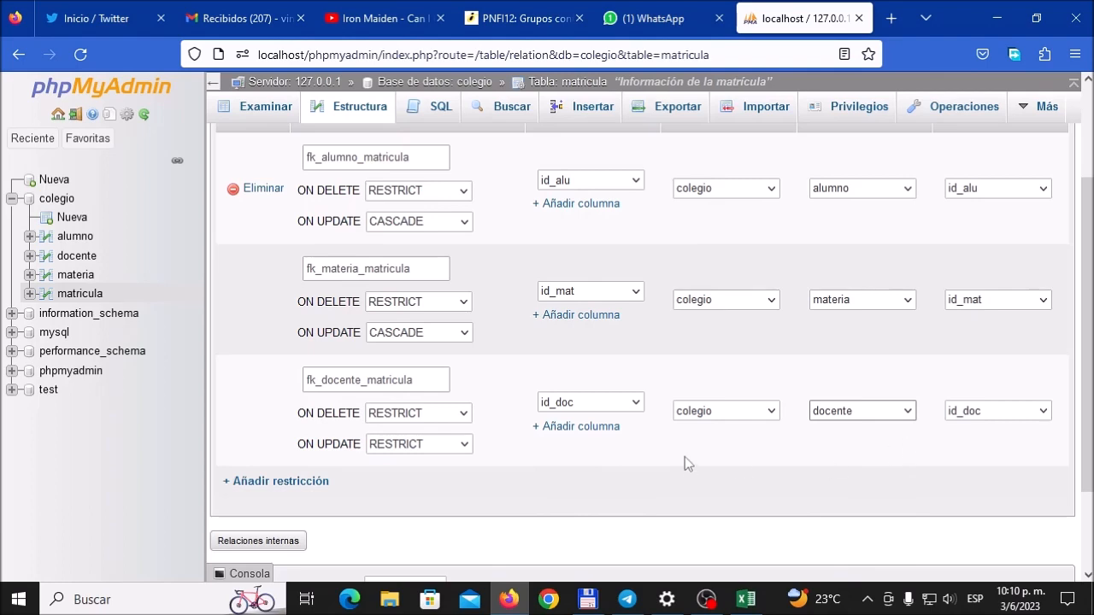
pyautogui.click(462, 445)
pyautogui.click(438, 469)
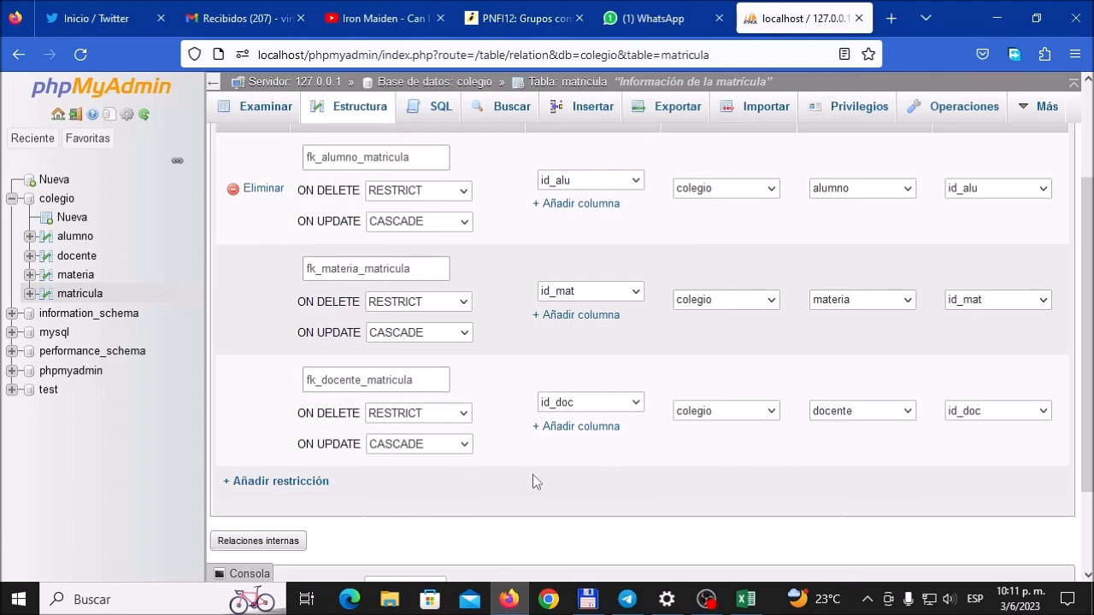
# Step: Save matricula's new foreign key constraints, review them, and open the table's column structure
pyautogui.scroll(-2, 532, 475)
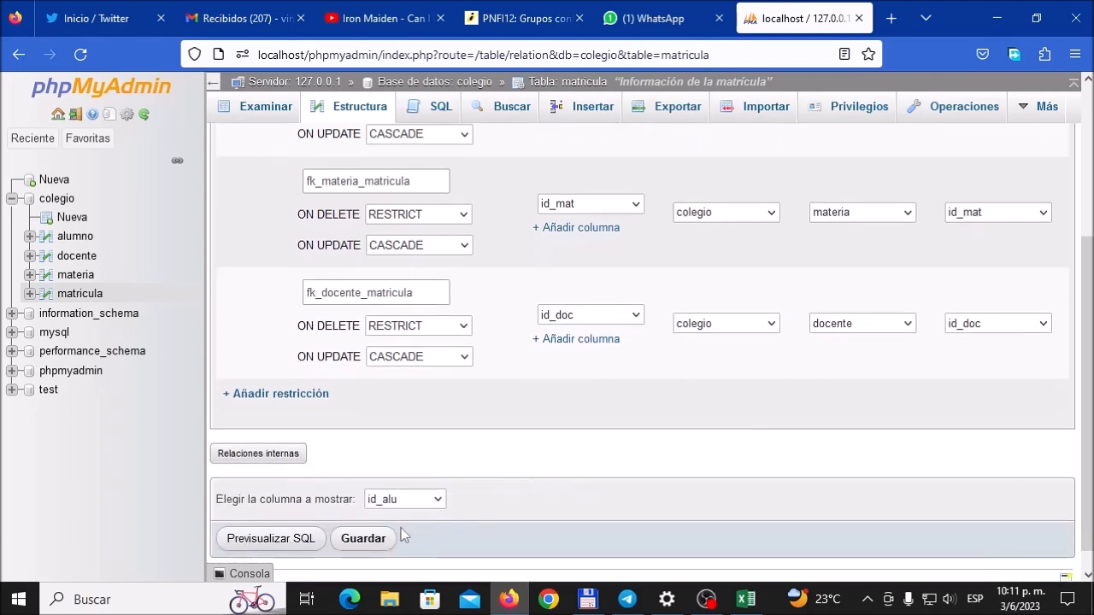
pyautogui.click(365, 540)
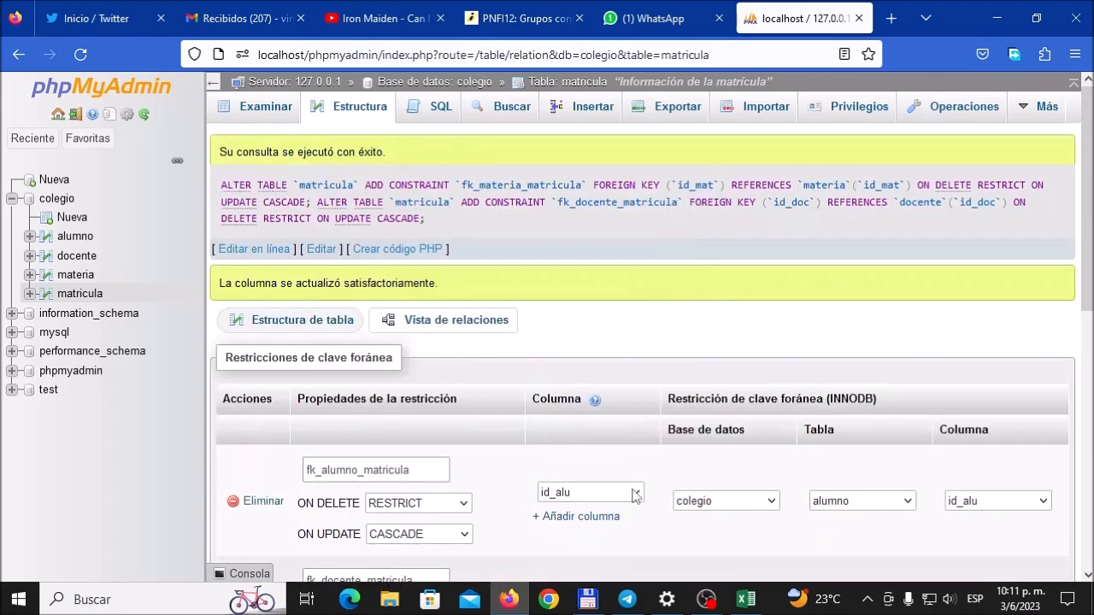
pyautogui.scroll(-5, 634, 478)
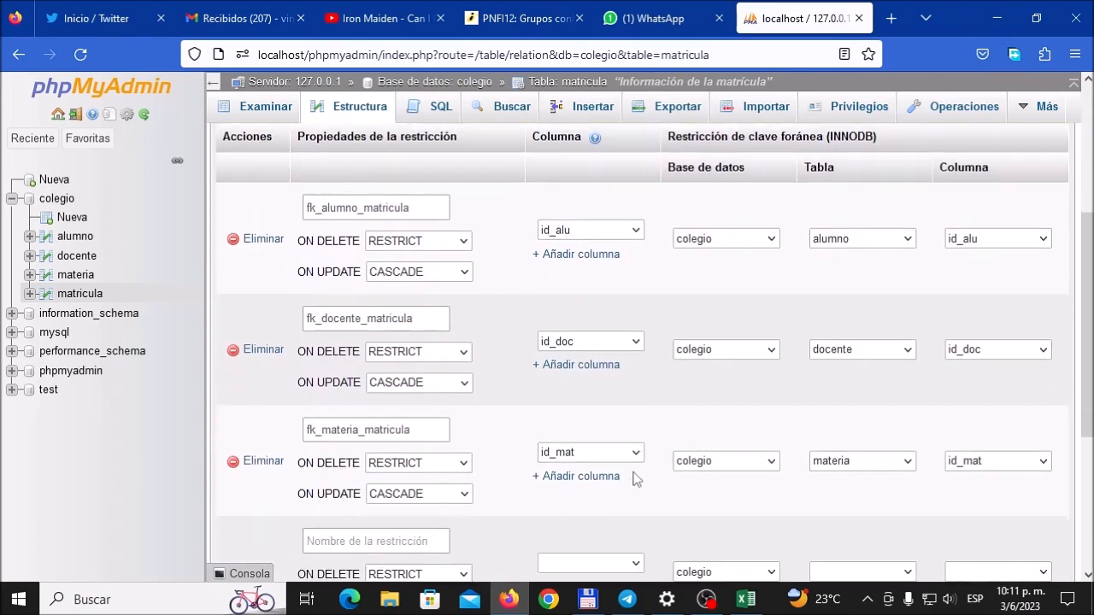
pyautogui.scroll(5, 634, 479)
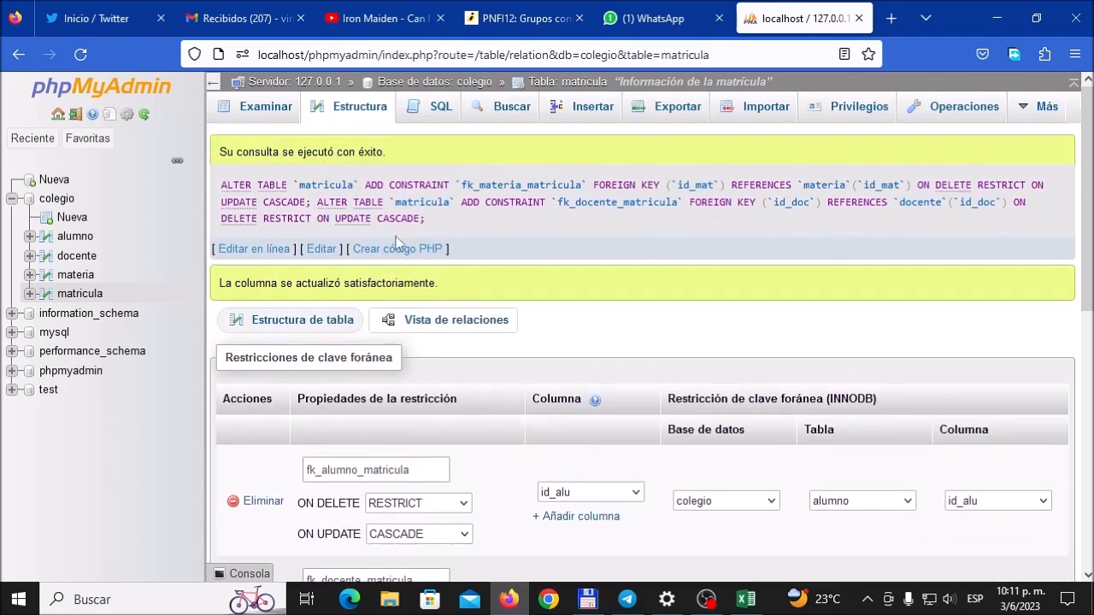
pyautogui.click(327, 327)
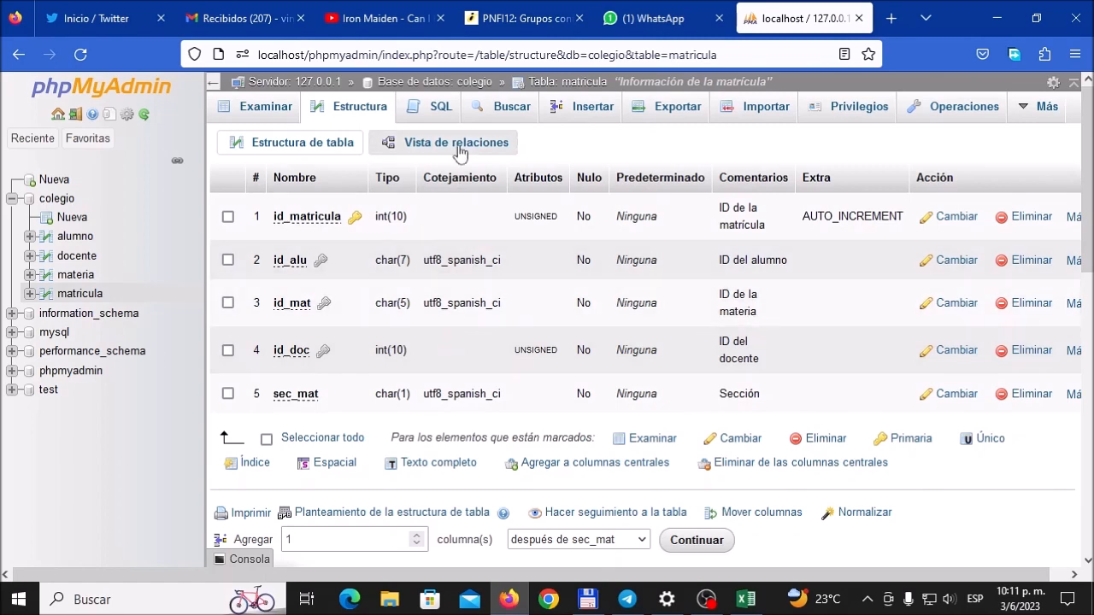
# Step: Open the colegio database in the Designer and arrange the alumno, materia and docente tables around matricula
pyautogui.click(59, 199)
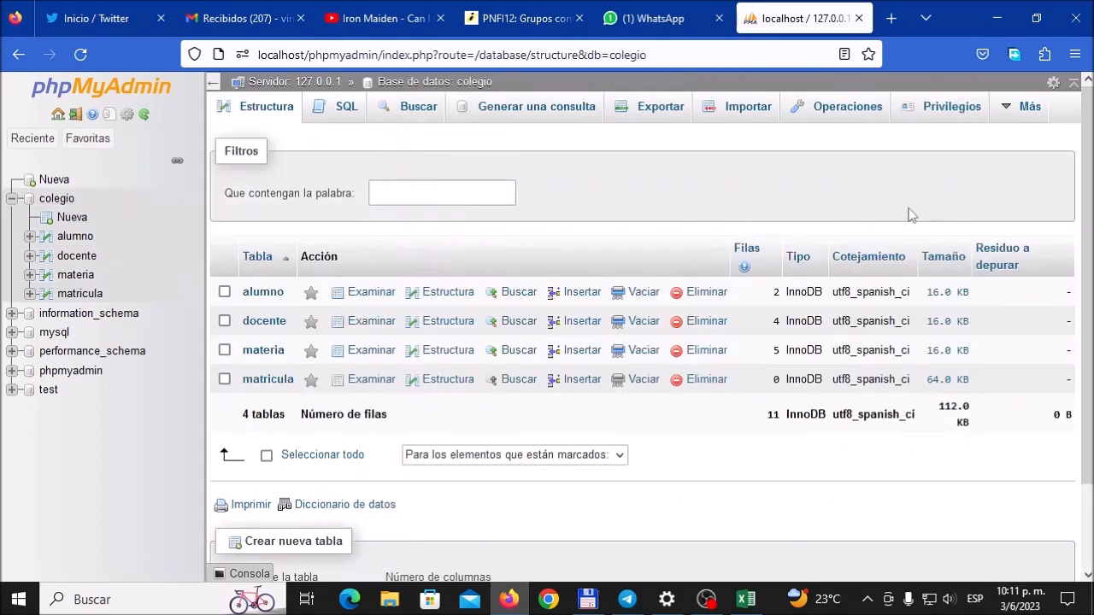
pyautogui.moveTo(1017, 106)
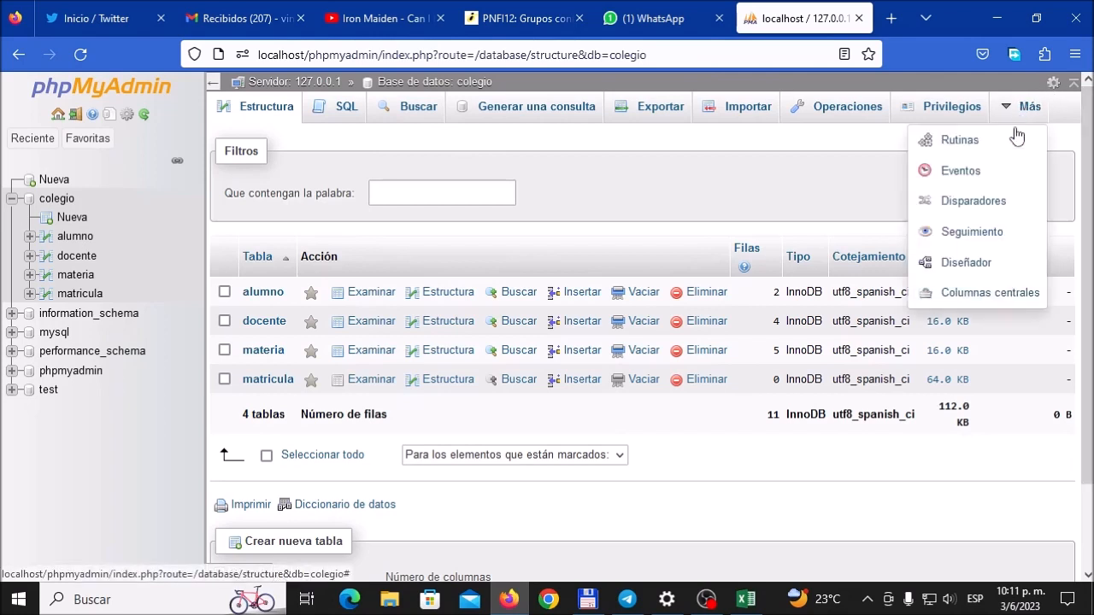
pyautogui.click(982, 263)
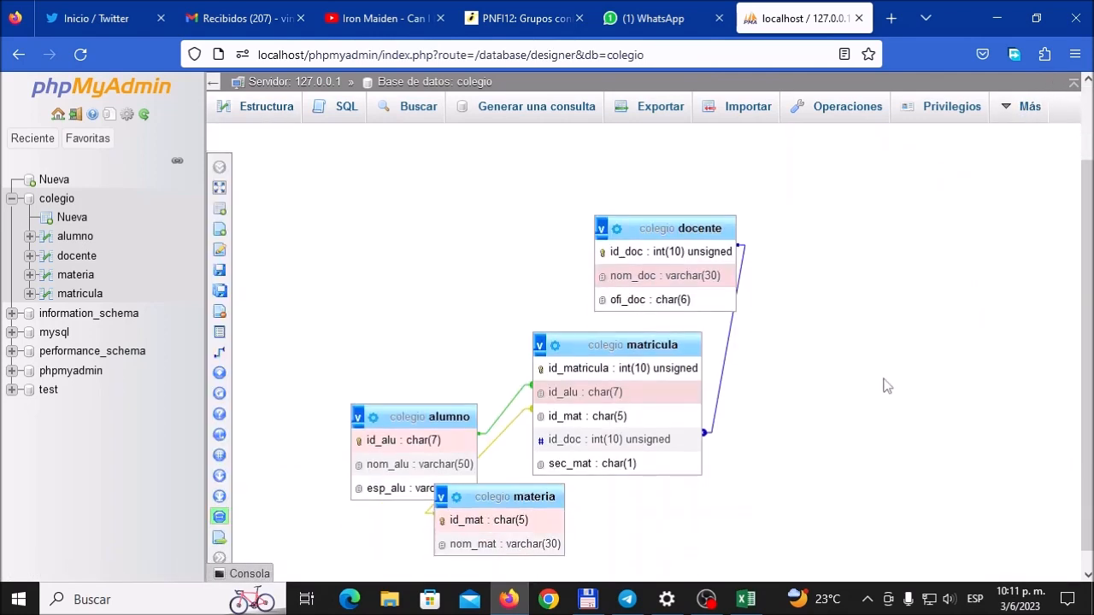
pyautogui.moveTo(421, 416); pyautogui.dragTo(399, 329)
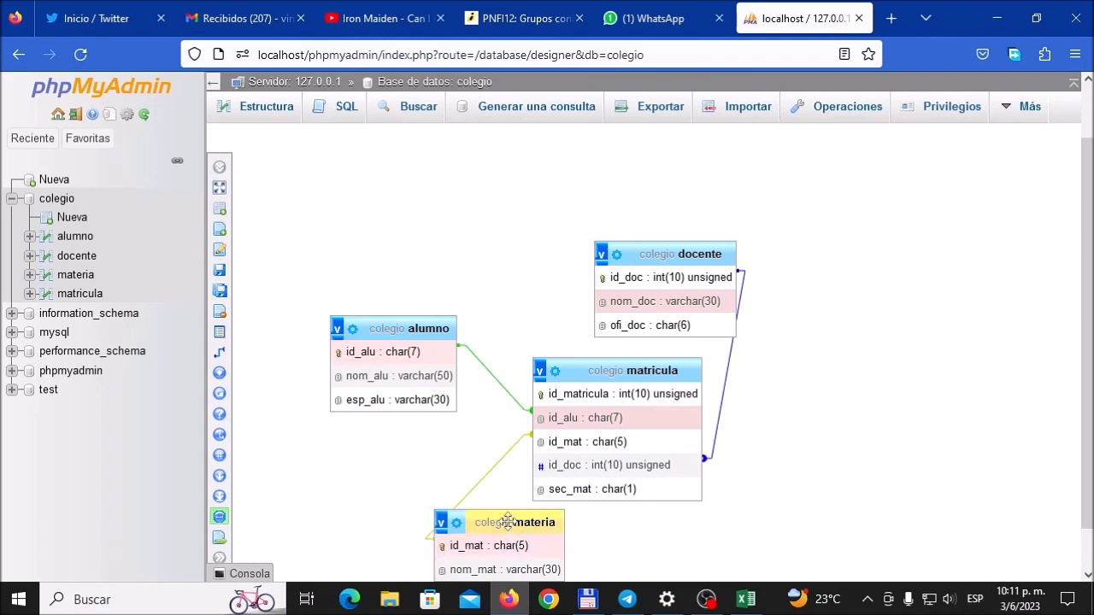
pyautogui.moveTo(507, 521); pyautogui.dragTo(392, 521)
pyautogui.scroll(-1, 876, 474)
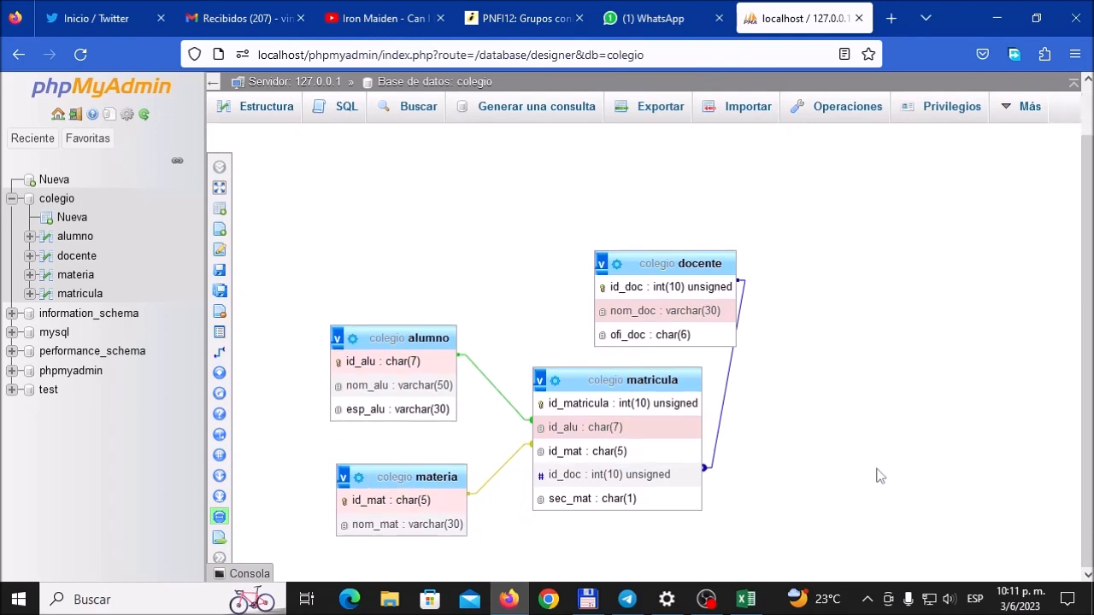
pyautogui.click(676, 259)
pyautogui.moveTo(676, 303); pyautogui.dragTo(647, 290)
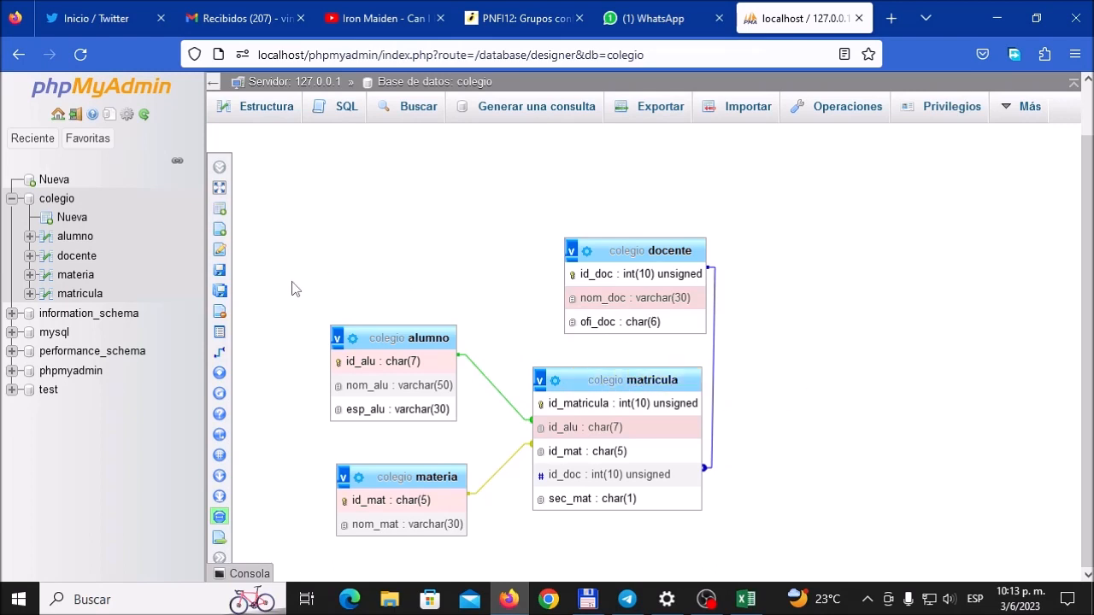
# Step: Start inserting rows into matricula and set the first row's id_alu to the student code of the first MATRICULA record in Excel
pyautogui.click(81, 294)
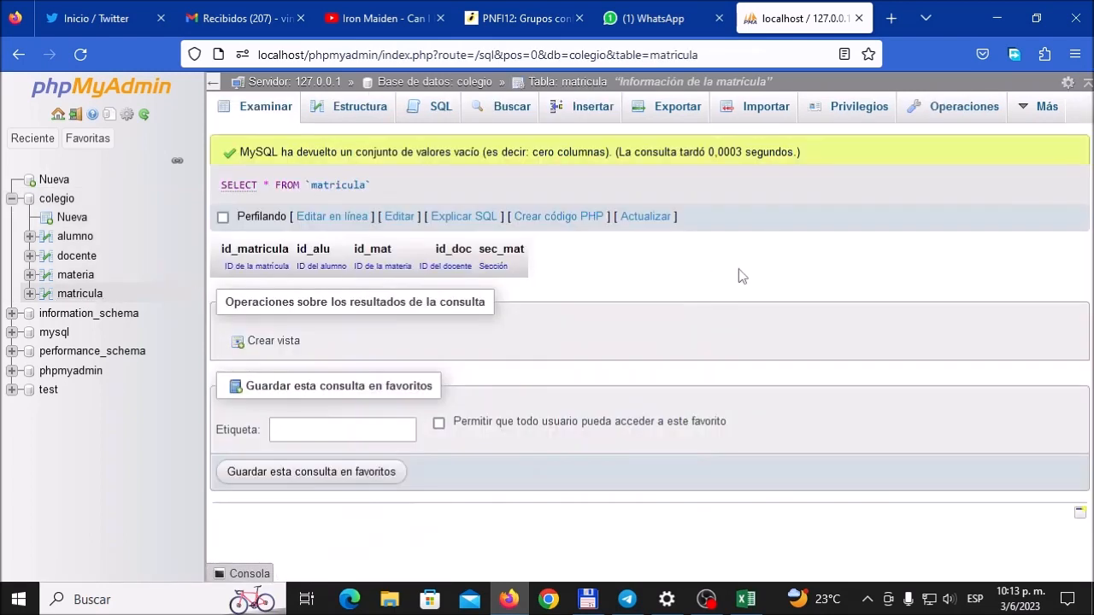
pyautogui.click(588, 110)
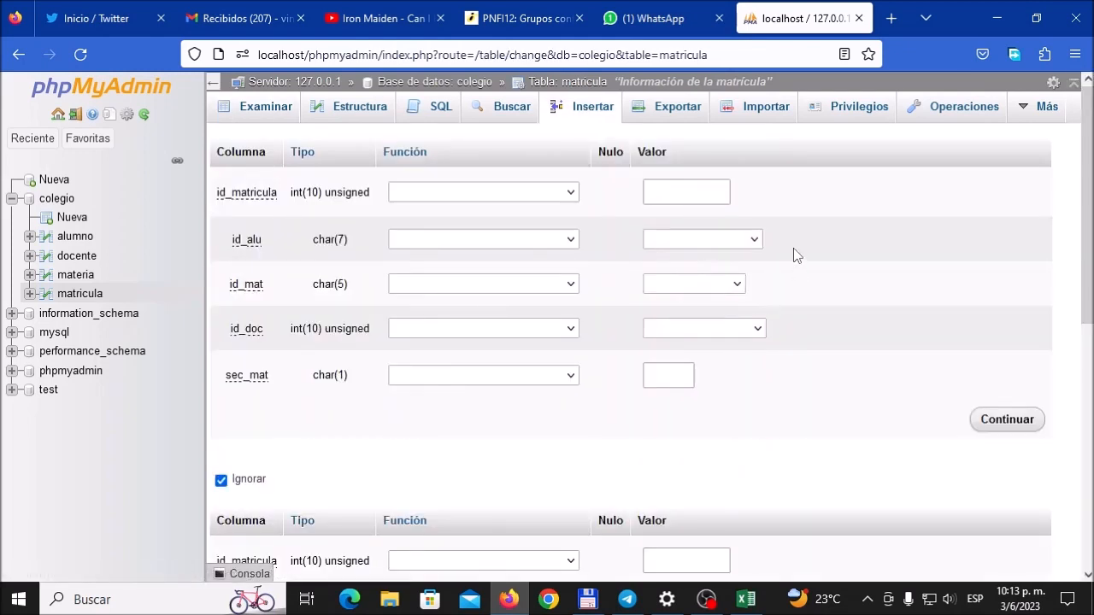
pyautogui.click(715, 194)
pyautogui.click(746, 599)
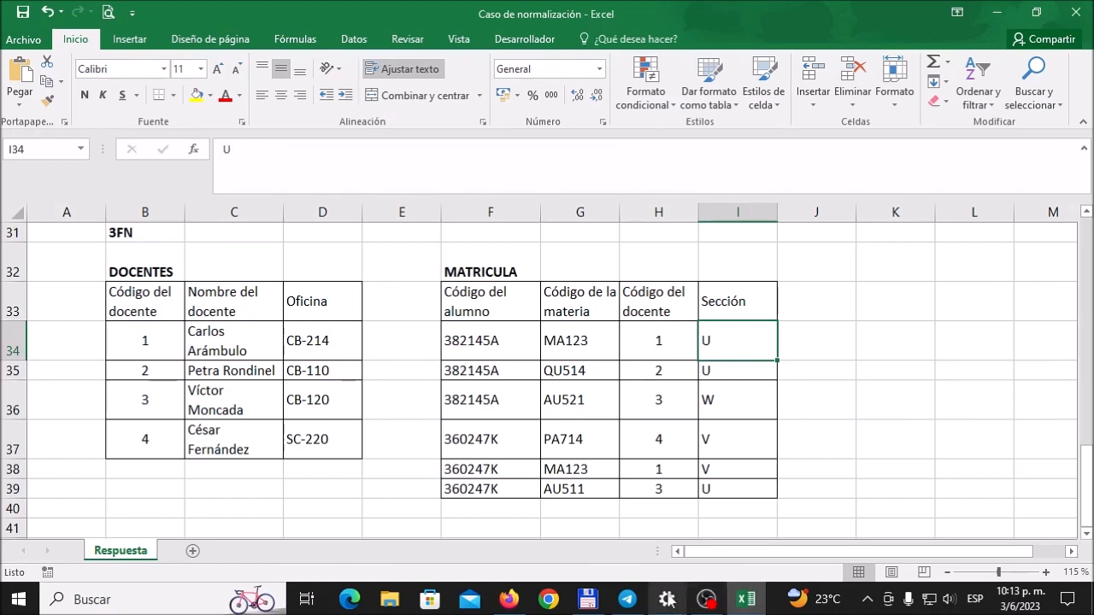
pyautogui.click(509, 599)
pyautogui.click(756, 245)
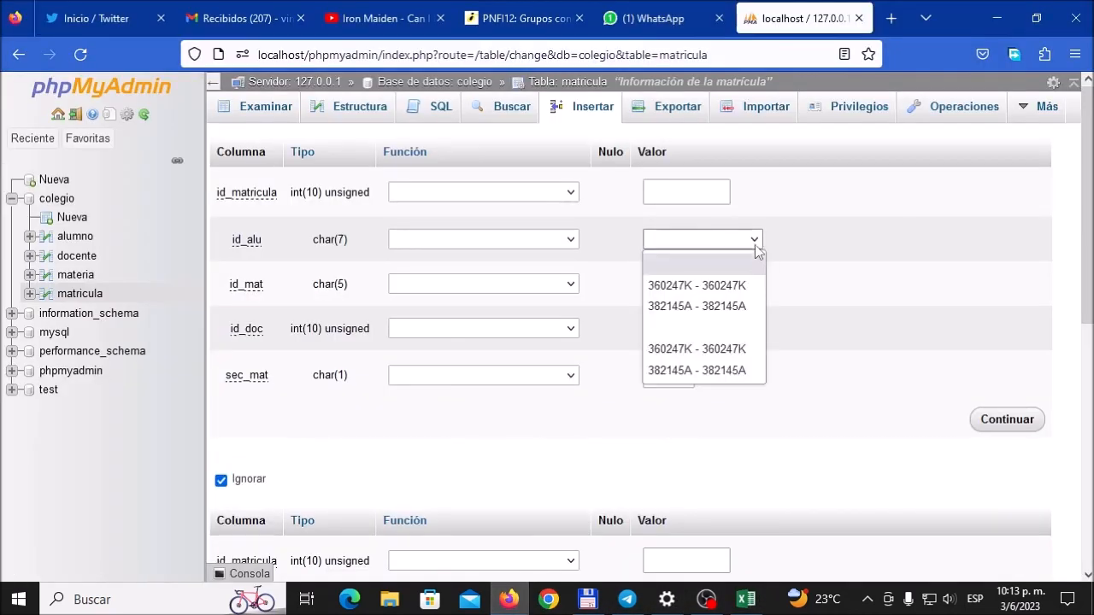
pyautogui.click(738, 307)
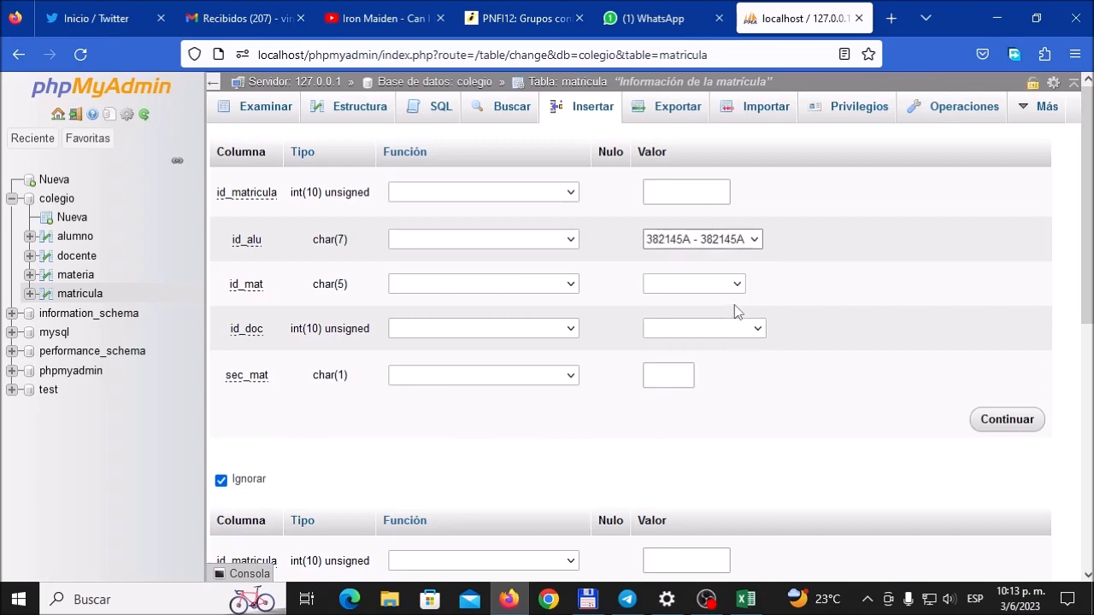
# Step: Set the first row's id_mat to MA123, checking the MATRICULA records in the Excel workbook
pyautogui.click(745, 599)
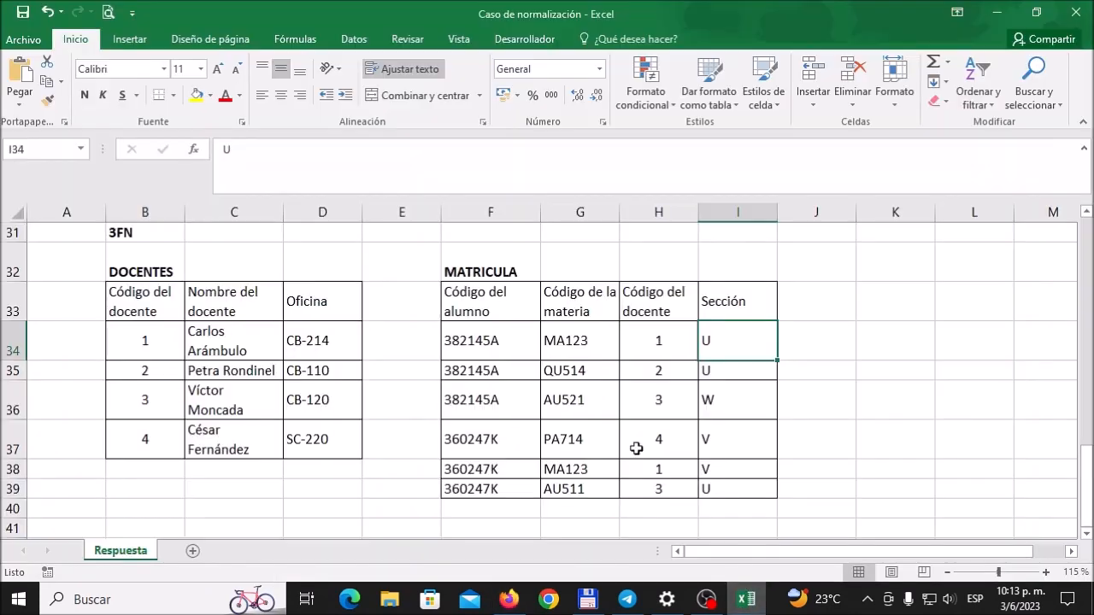
pyautogui.click(508, 599)
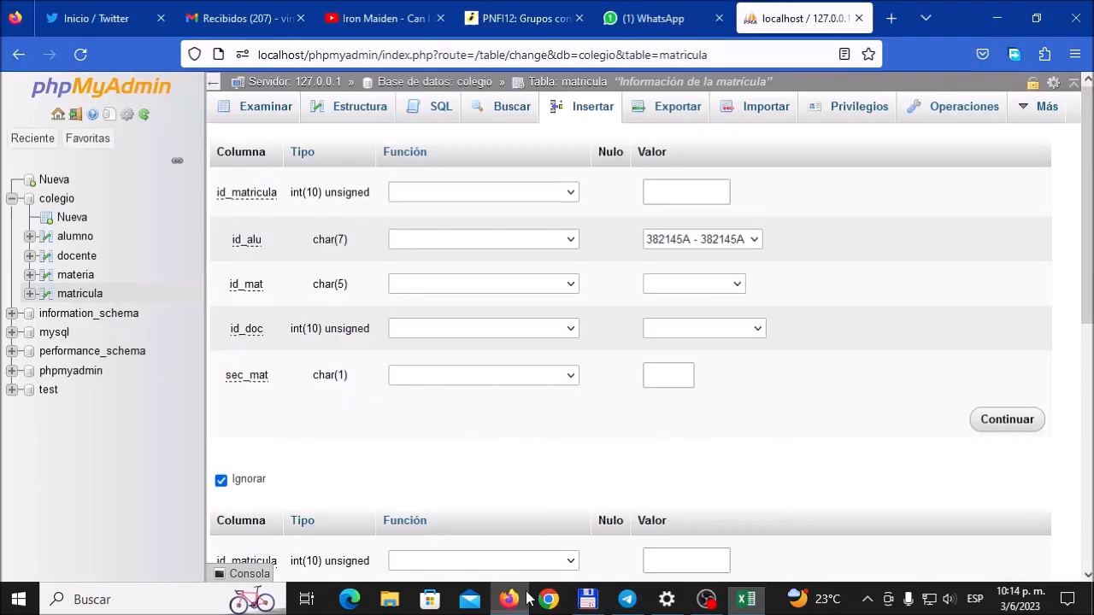
pyautogui.click(739, 285)
pyautogui.click(706, 372)
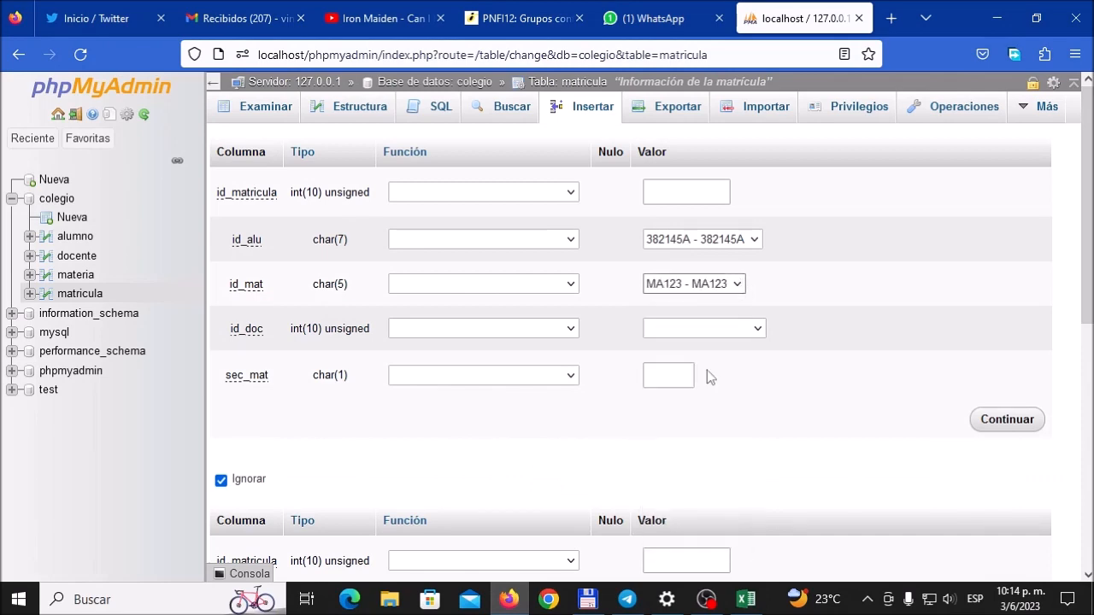
# Step: Complete the first row with docente 1 as id_doc and U as sec_mat, following the Excel MATRICULA record
pyautogui.click(752, 606)
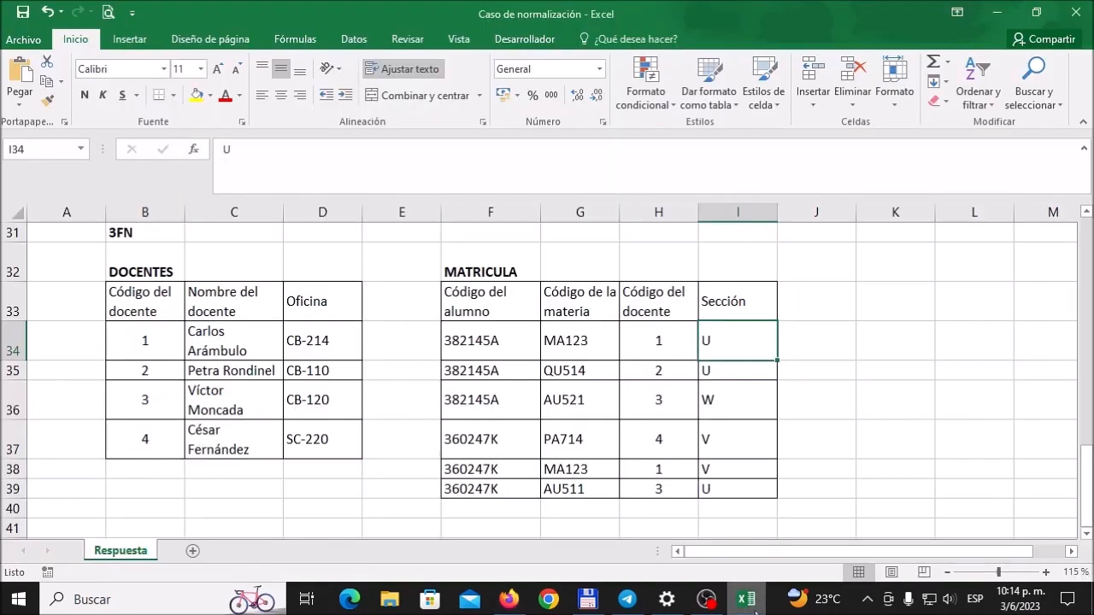
pyautogui.click(752, 607)
pyautogui.click(757, 331)
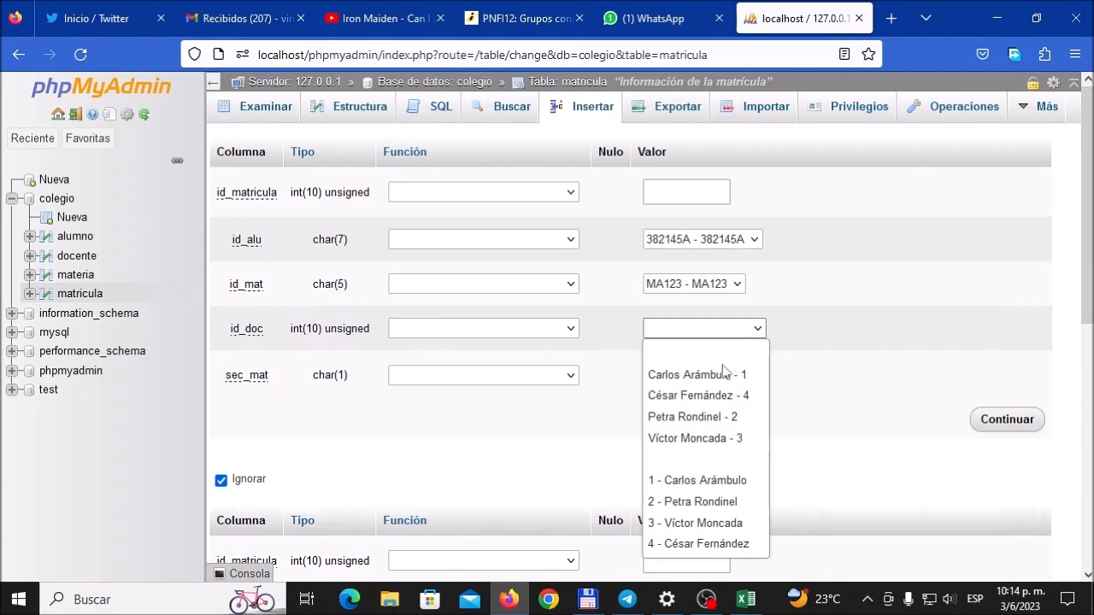
pyautogui.click(725, 374)
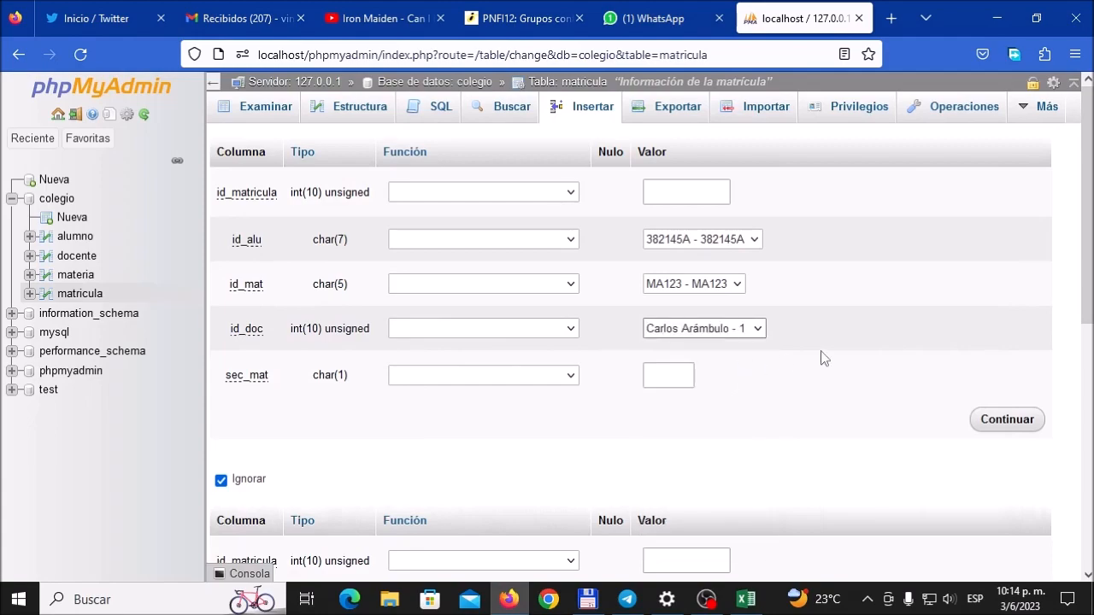
pyautogui.click(747, 603)
pyautogui.click(748, 605)
pyautogui.click(679, 372)
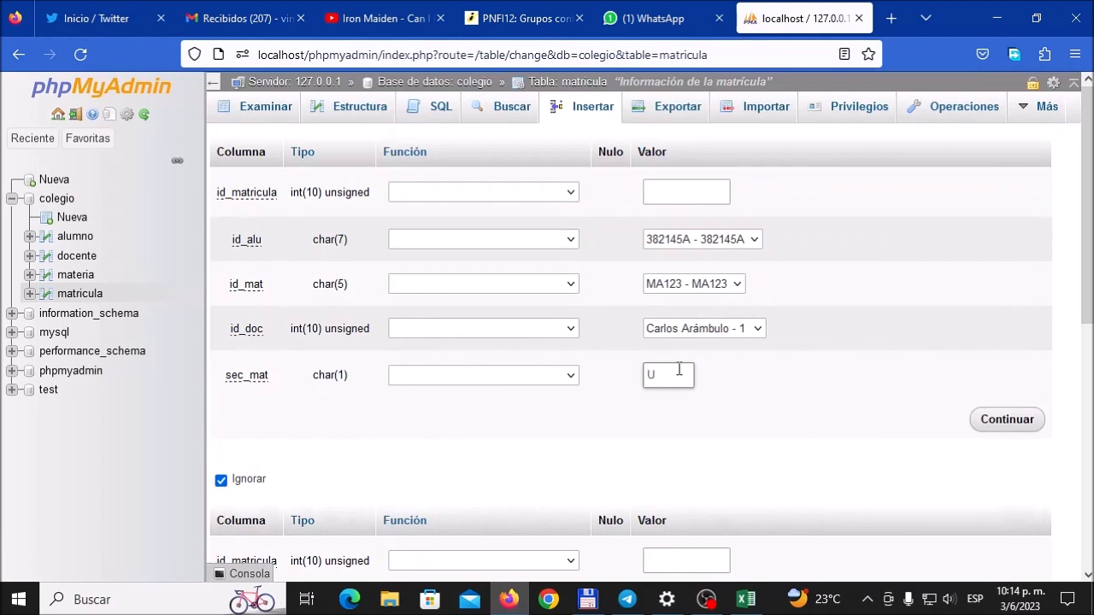
# Step: Set the second row's id_alu to the student code of the second MATRICULA record, checking it in Excel
pyautogui.scroll(-3, 678, 370)
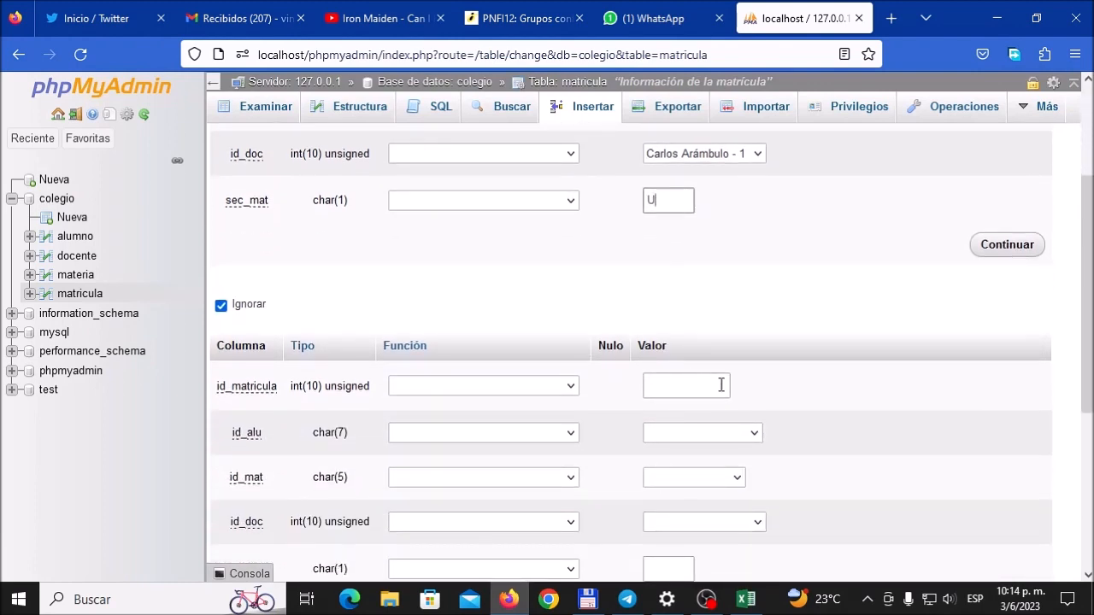
pyautogui.scroll(-2, 770, 450)
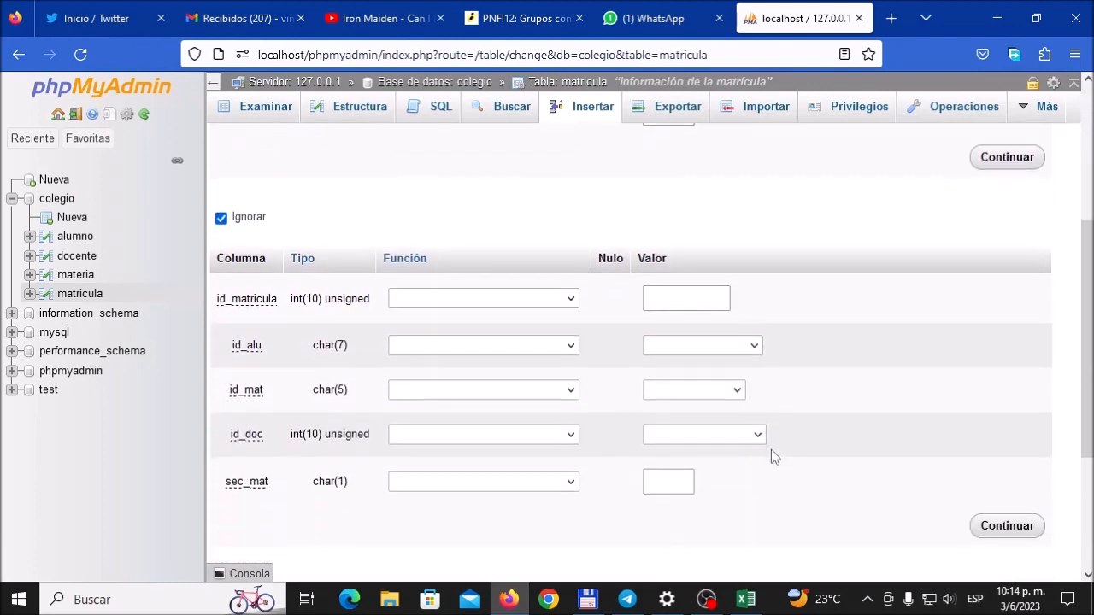
pyautogui.click(754, 347)
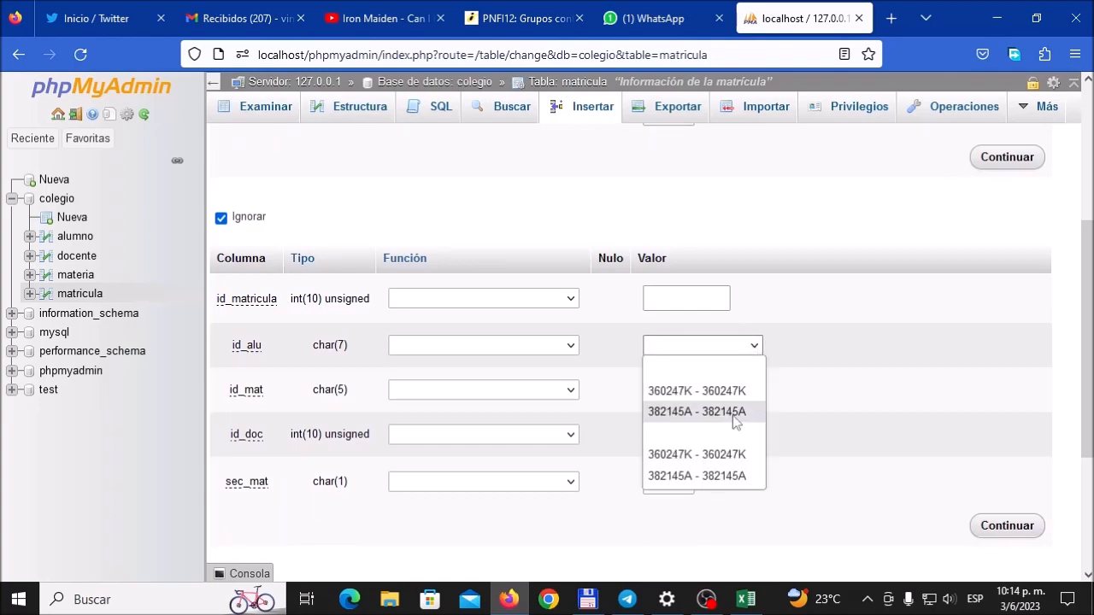
pyautogui.click(735, 412)
pyautogui.click(759, 347)
pyautogui.click(733, 391)
pyautogui.click(746, 600)
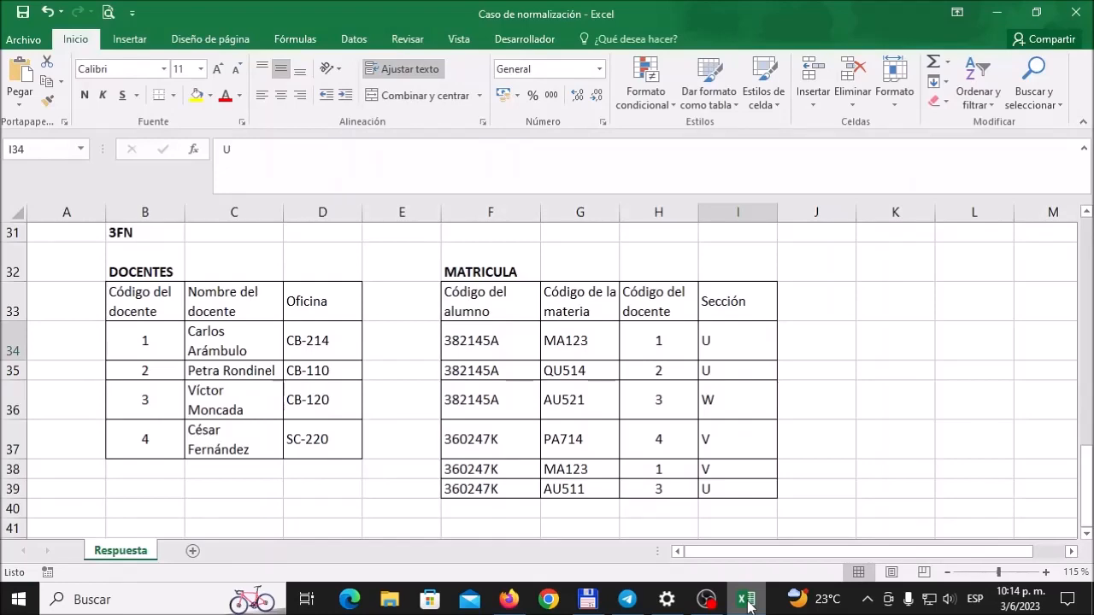
pyautogui.click(748, 605)
pyautogui.click(752, 347)
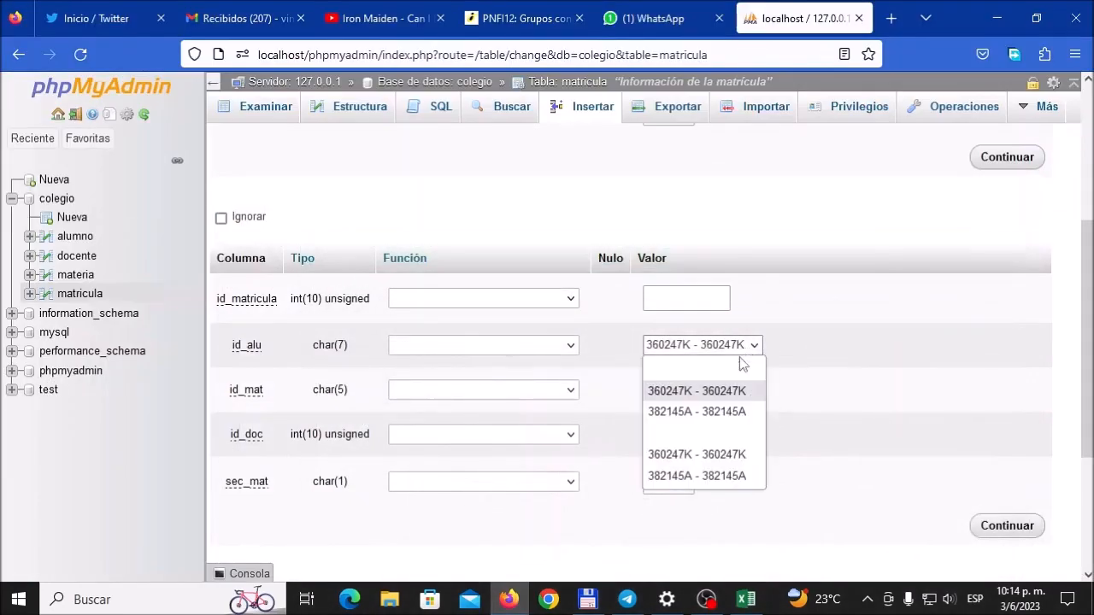
pyautogui.click(713, 414)
# Step: Set the second row's id_mat to QU514, checking the second MATRICULA record in the Excel workbook
pyautogui.scroll(-3, 814, 350)
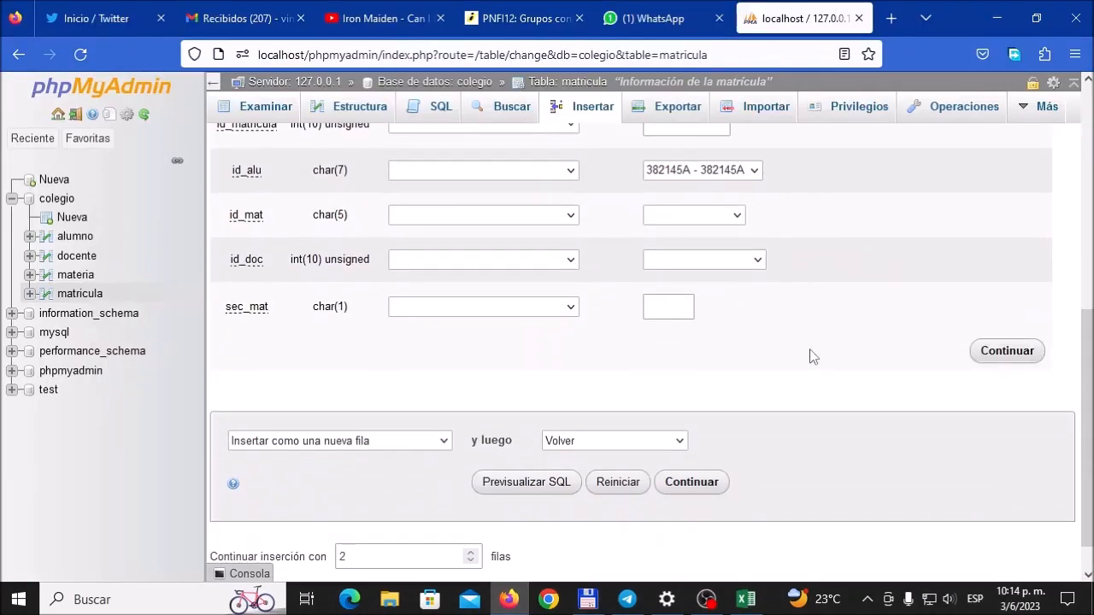
pyautogui.scroll(3, 793, 295)
pyautogui.click(746, 600)
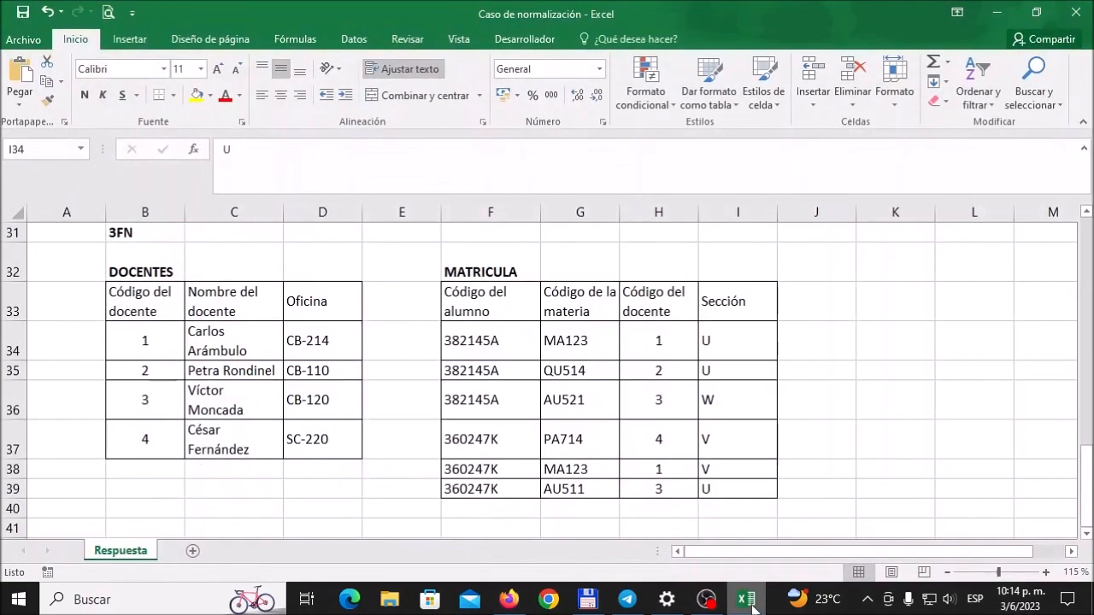
pyautogui.click(749, 601)
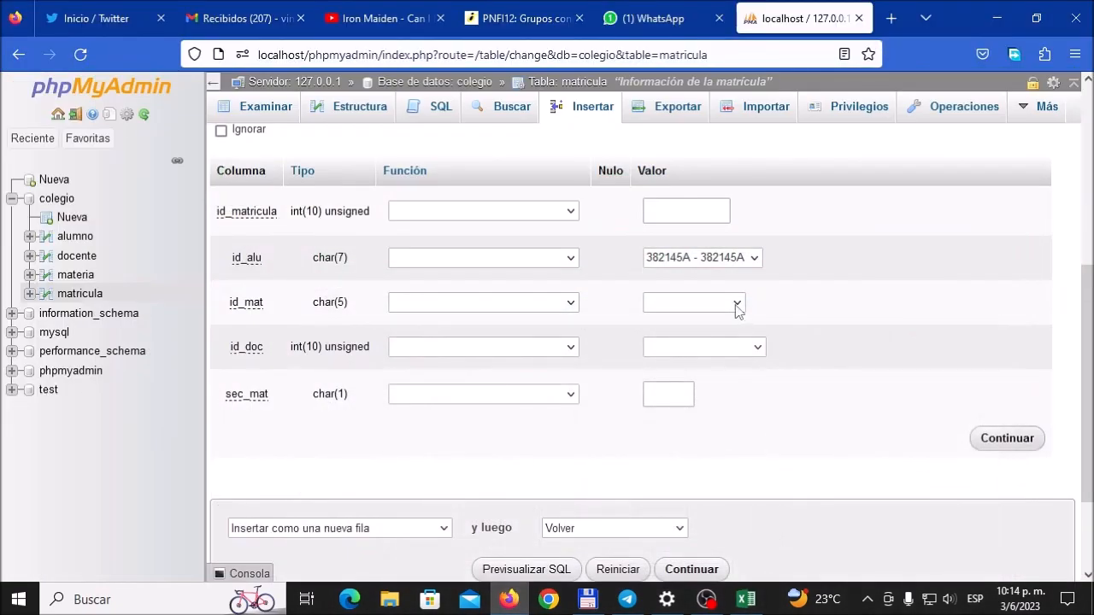
pyautogui.click(738, 308)
pyautogui.click(701, 439)
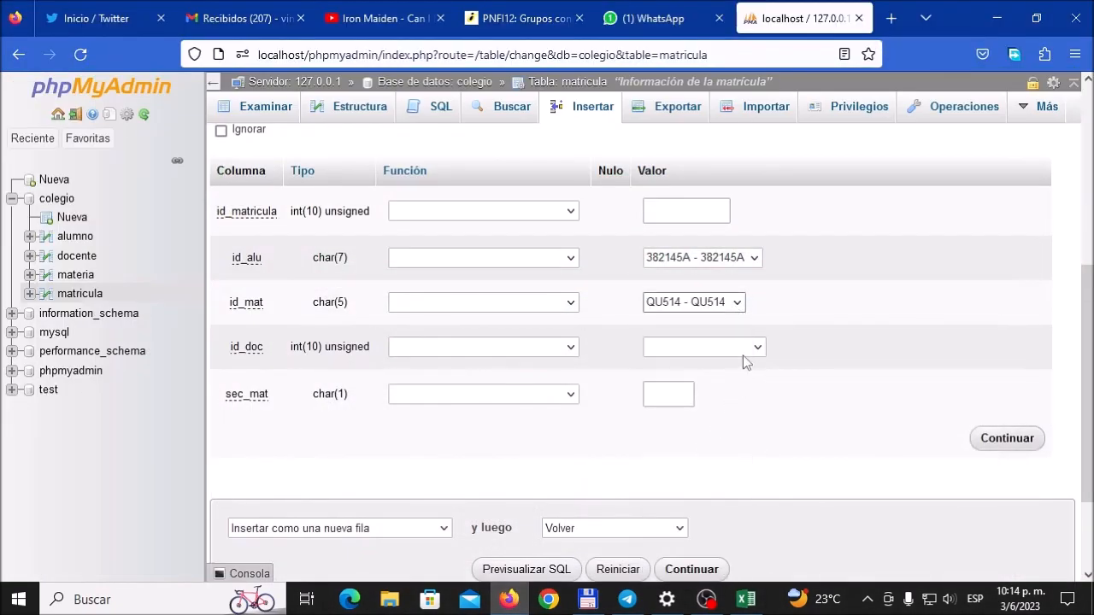
# Step: Complete the second row with docente 2 as id_doc and U as sec_mat, following the Excel MATRICULA record
pyautogui.click(748, 351)
pyautogui.click(724, 436)
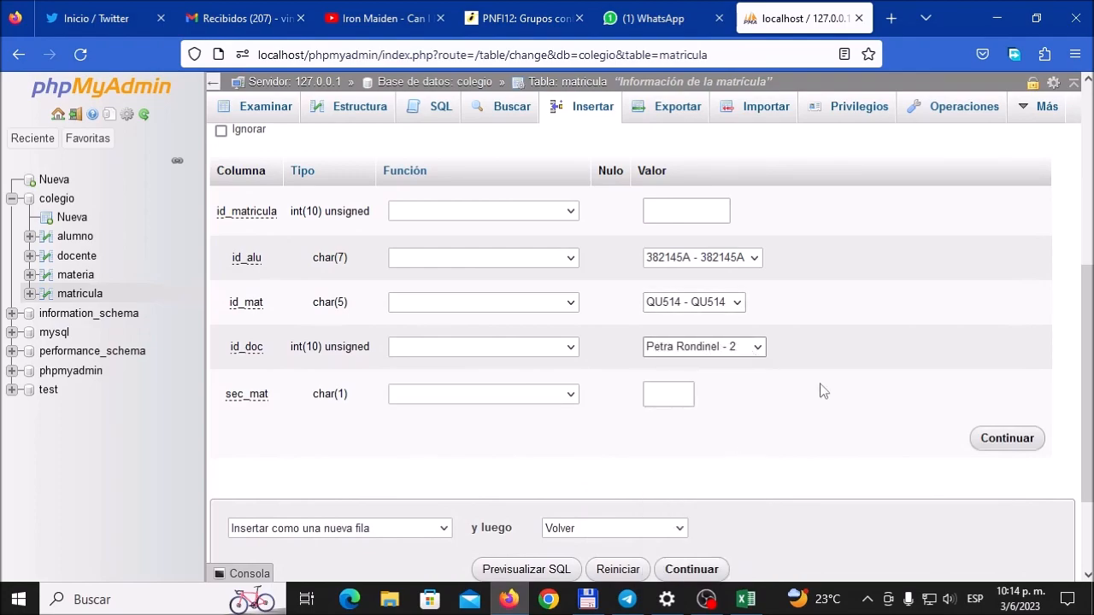
pyautogui.click(690, 398)
pyautogui.click(745, 599)
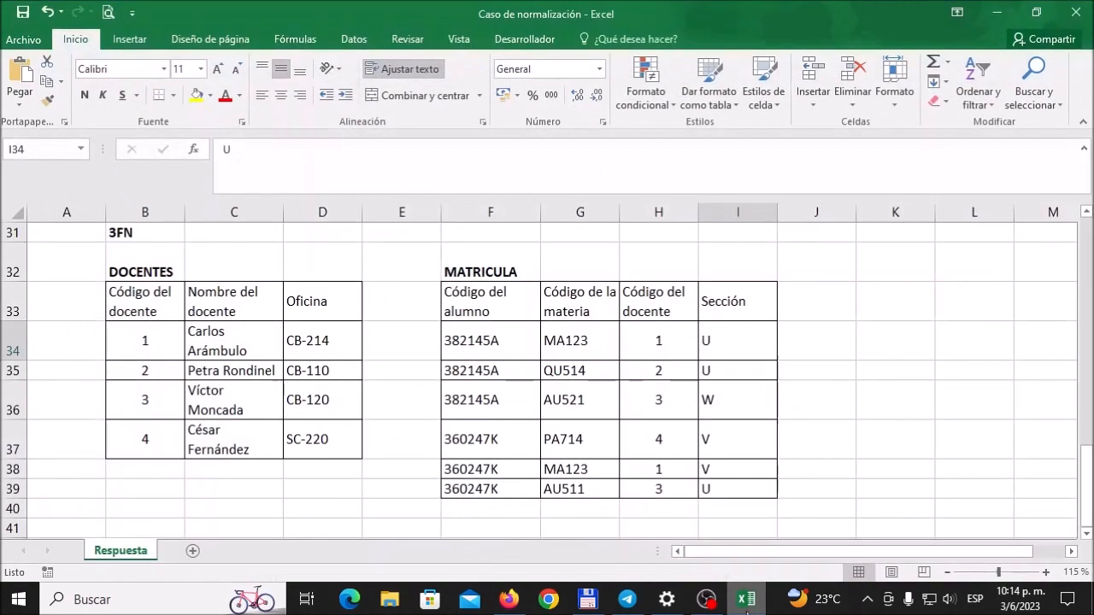
pyautogui.click(746, 599)
pyautogui.click(687, 397)
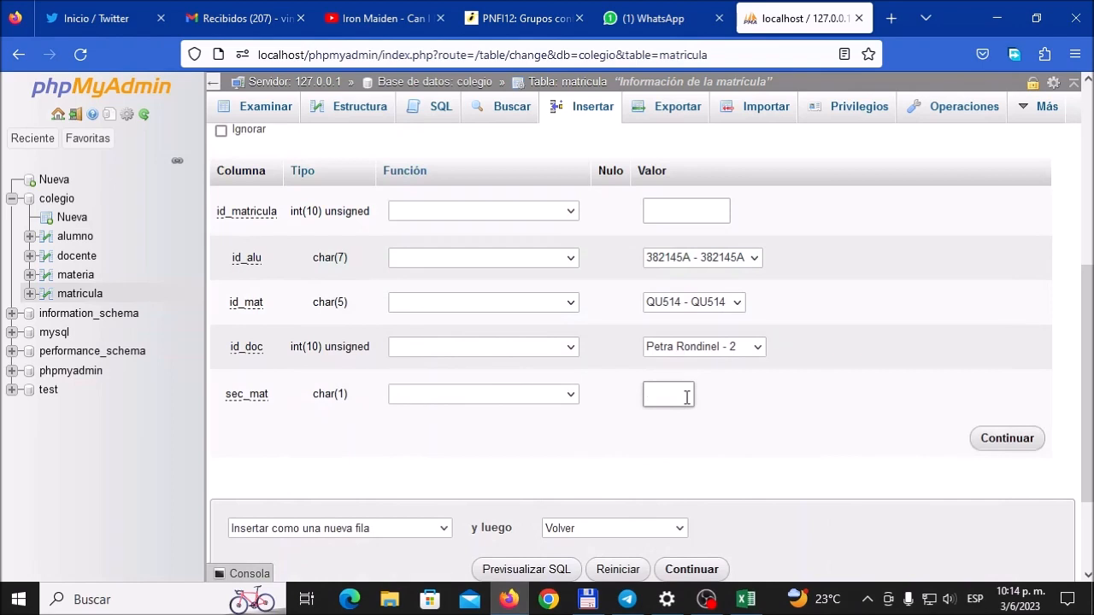
# Step: Increase the number of rows to insert to 3 and set the third row's id_alu to the third MATRICULA record's student code
pyautogui.scroll(-3, 621, 344)
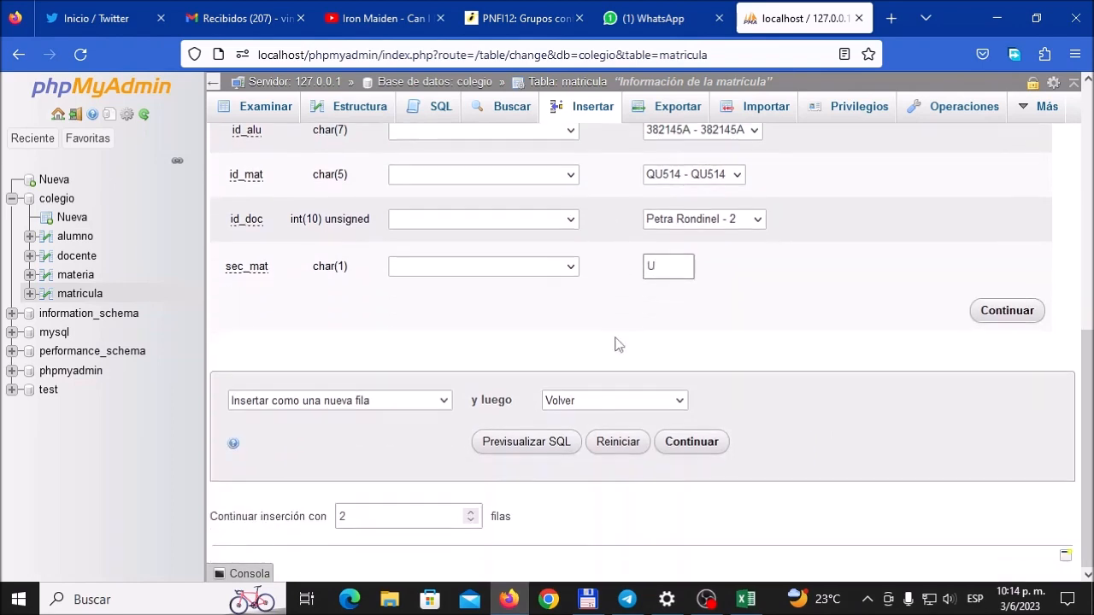
pyautogui.click(470, 512)
pyautogui.scroll(18, 612, 454)
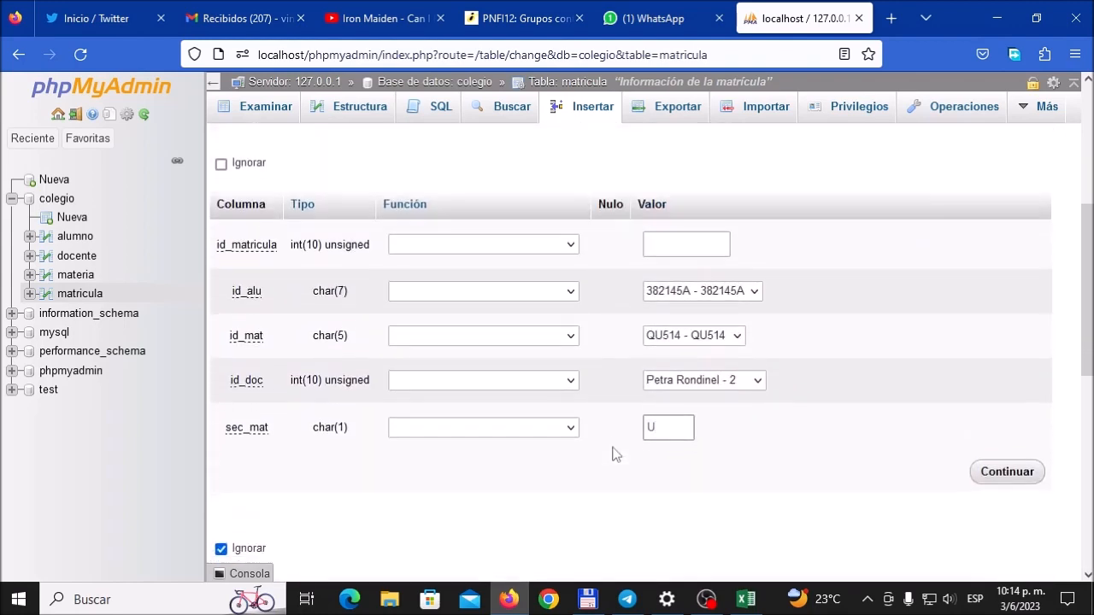
pyautogui.scroll(-5, 612, 452)
pyautogui.click(736, 425)
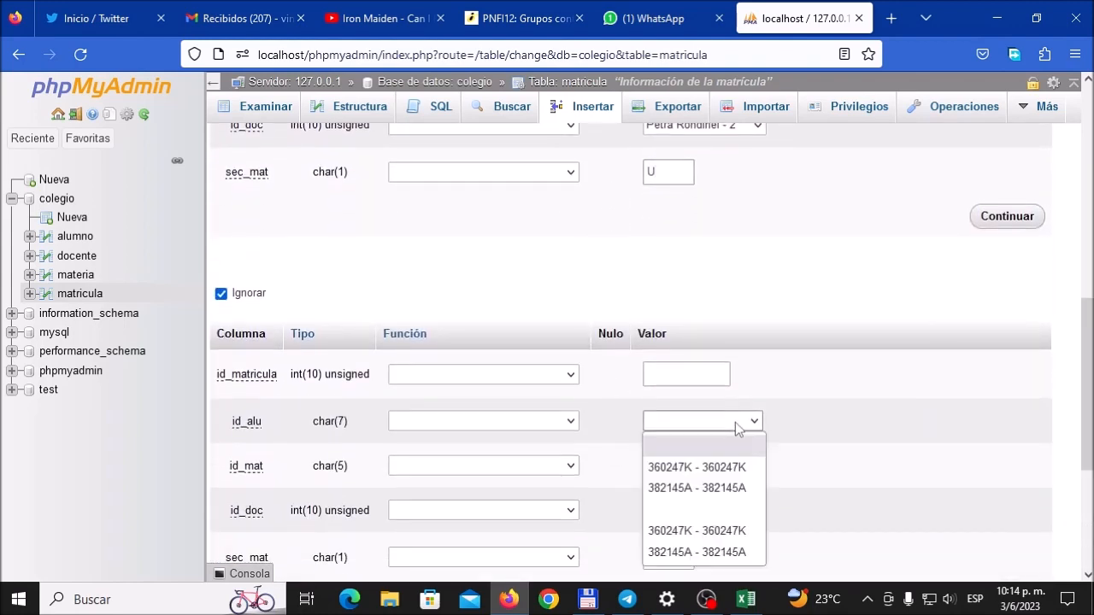
pyautogui.click(722, 489)
# Step: Set the third row's id_mat to AU521, checking the third MATRICULA record in Excel
pyautogui.scroll(-2, 872, 417)
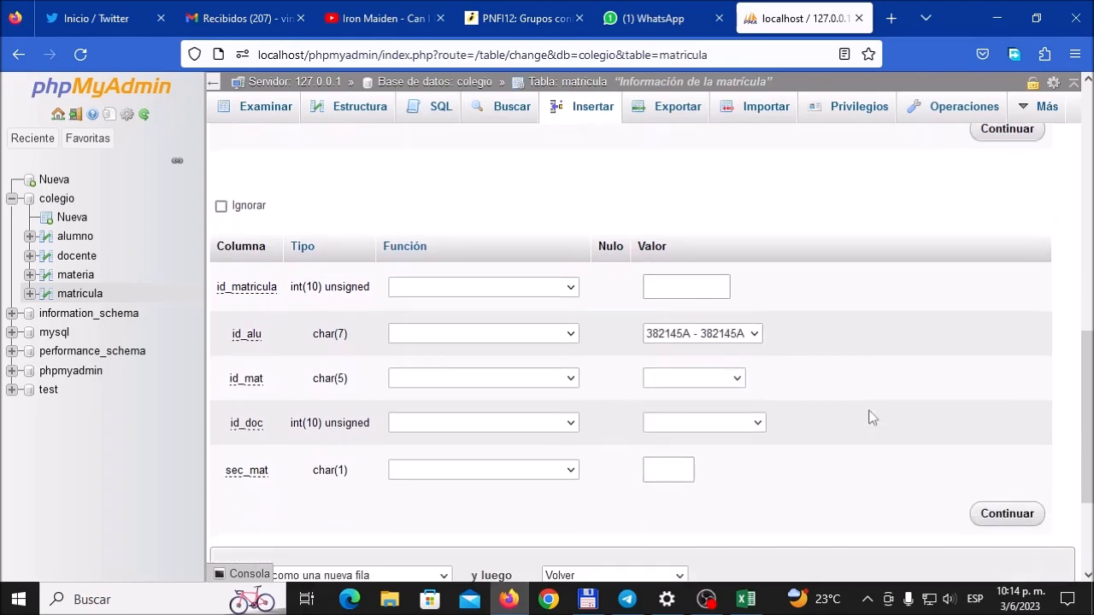
pyautogui.click(757, 601)
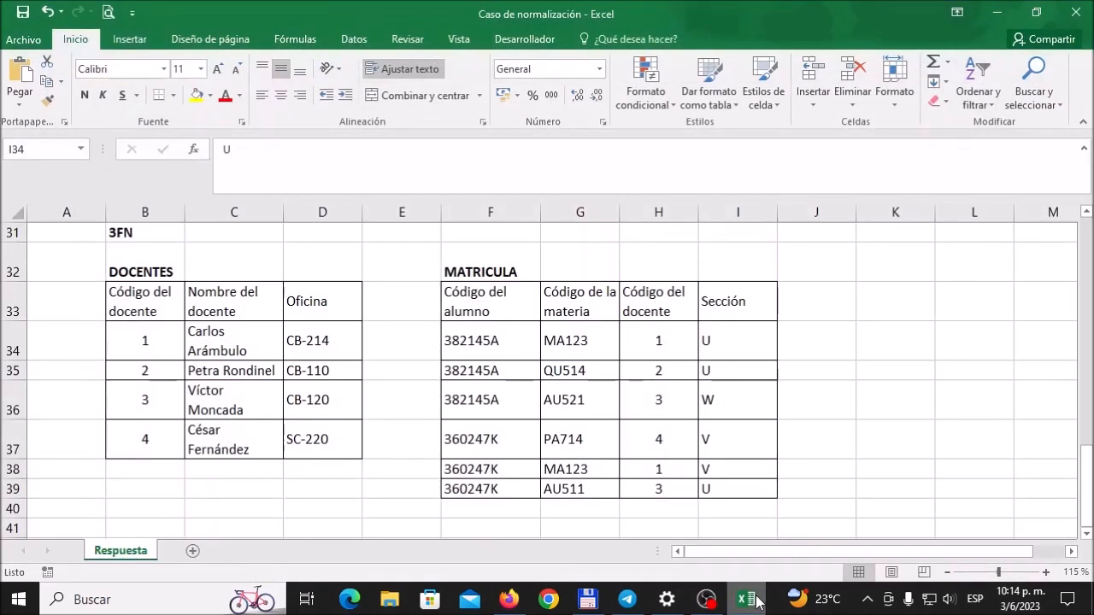
pyautogui.click(757, 601)
pyautogui.click(731, 380)
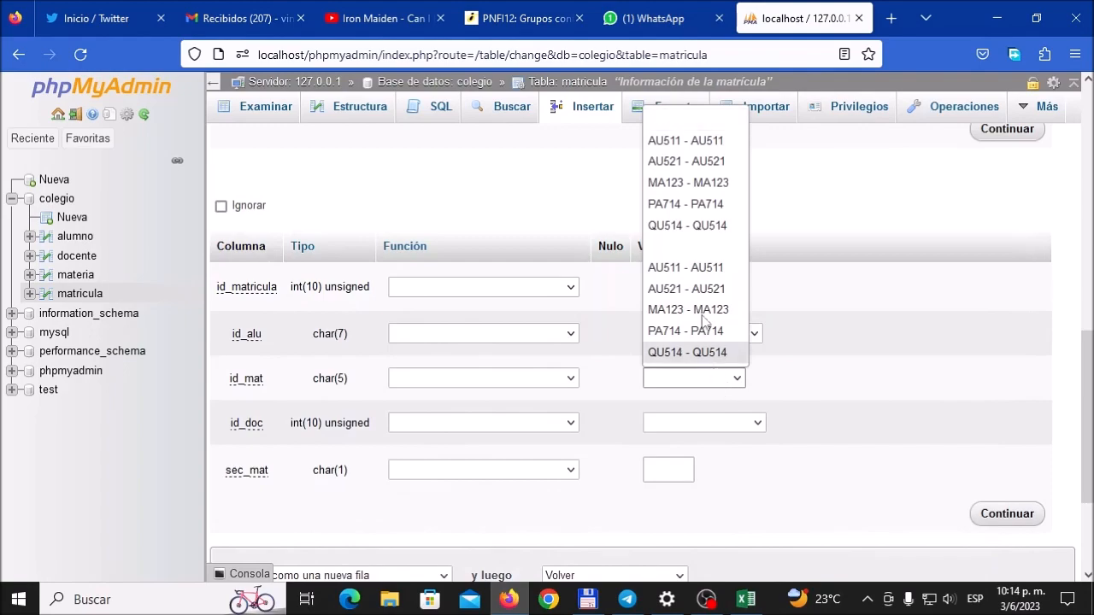
pyautogui.click(698, 293)
# Step: Complete the third row with docente 3 as id_doc and W as sec_mat, following the Excel MATRICULA record
pyautogui.click(737, 423)
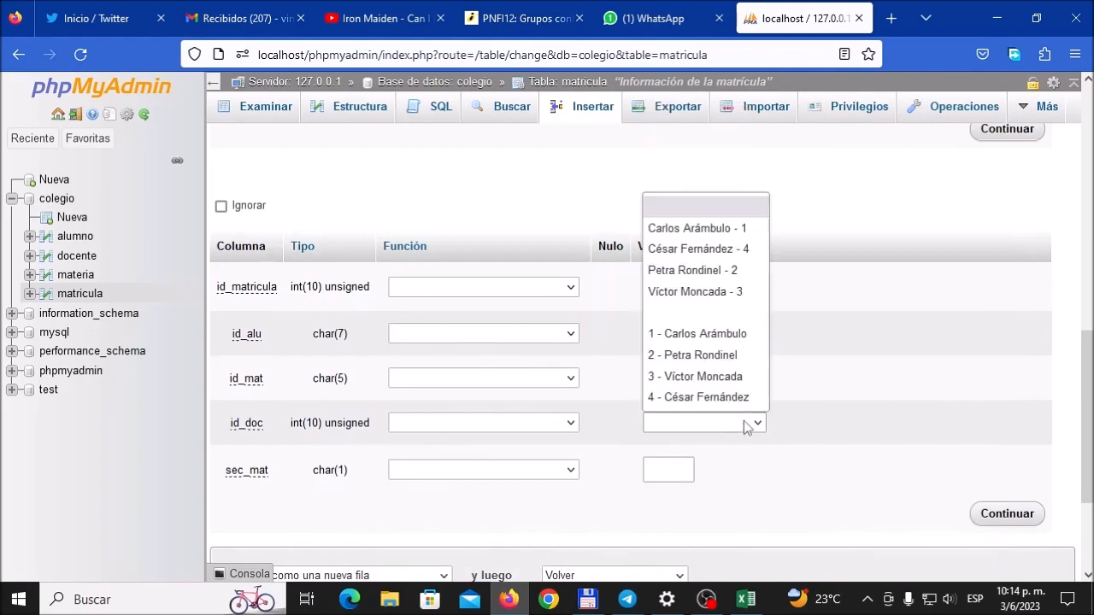
pyautogui.click(696, 376)
pyautogui.click(752, 602)
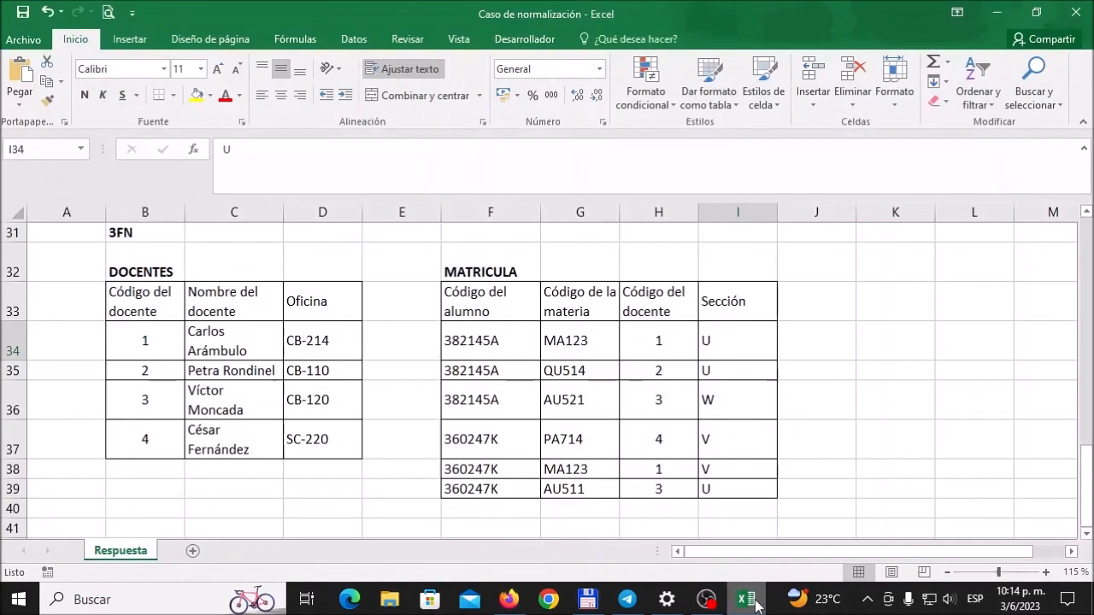
pyautogui.click(757, 603)
pyautogui.click(674, 475)
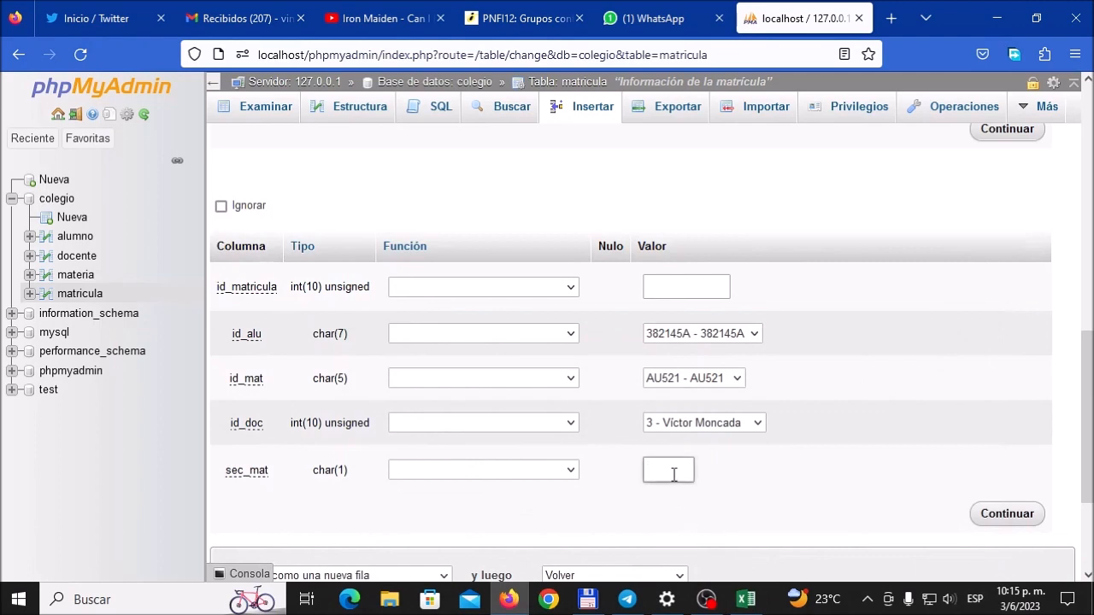
pyautogui.write('W')
# Step: Increase the insertion to 4 rows and set the fourth row's id_alu to the student code in Excel cell F37
pyautogui.scroll(-2, 794, 480)
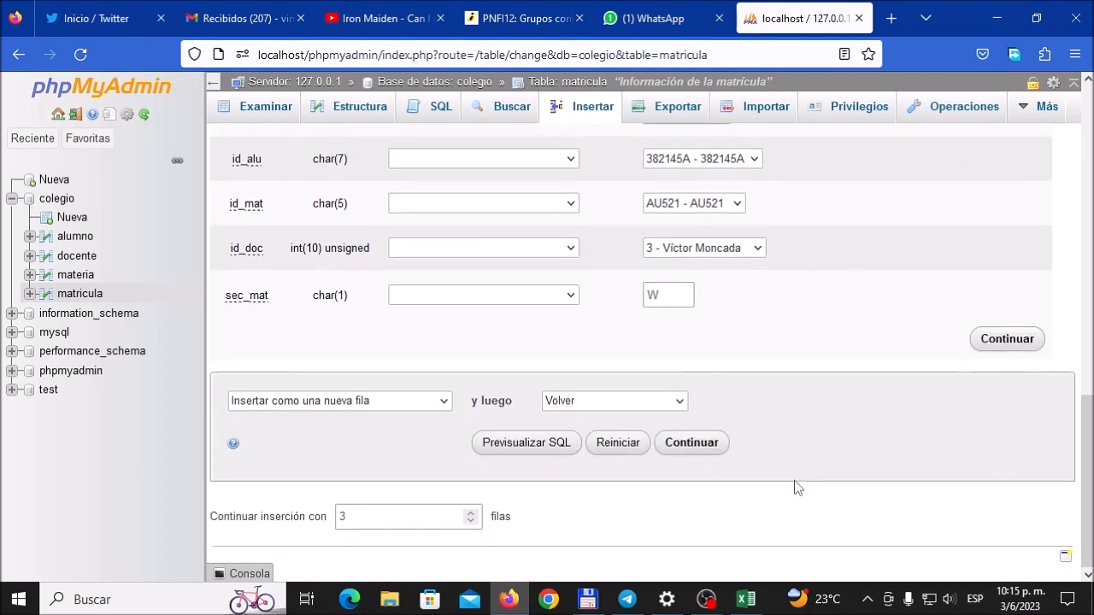
pyautogui.click(470, 512)
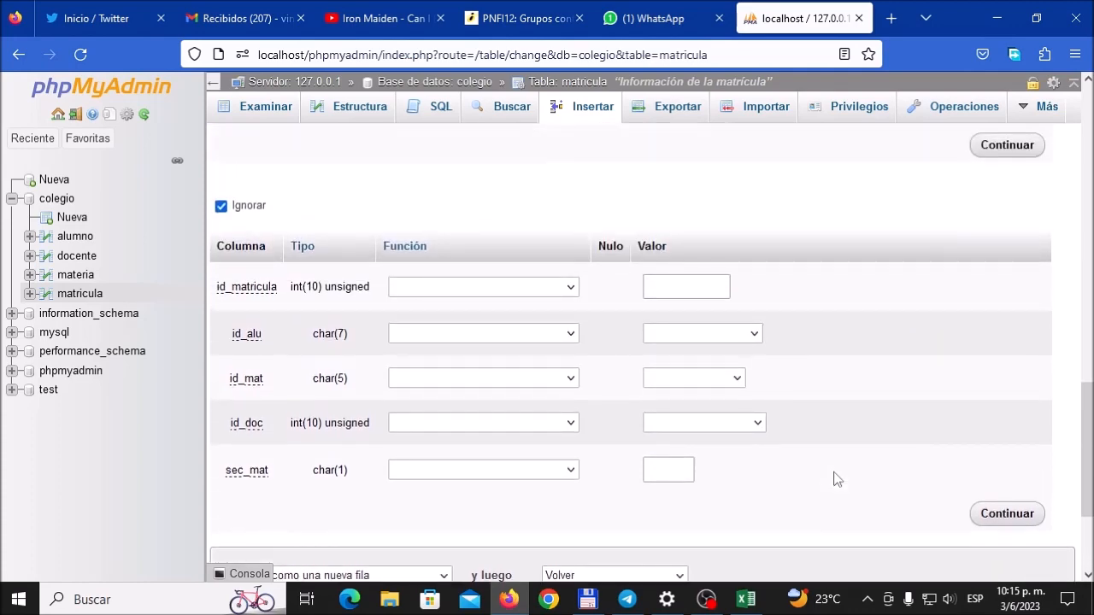
pyautogui.scroll(-1, 833, 470)
pyautogui.scroll(3, 838, 474)
pyautogui.scroll(-2, 838, 477)
pyautogui.click(745, 599)
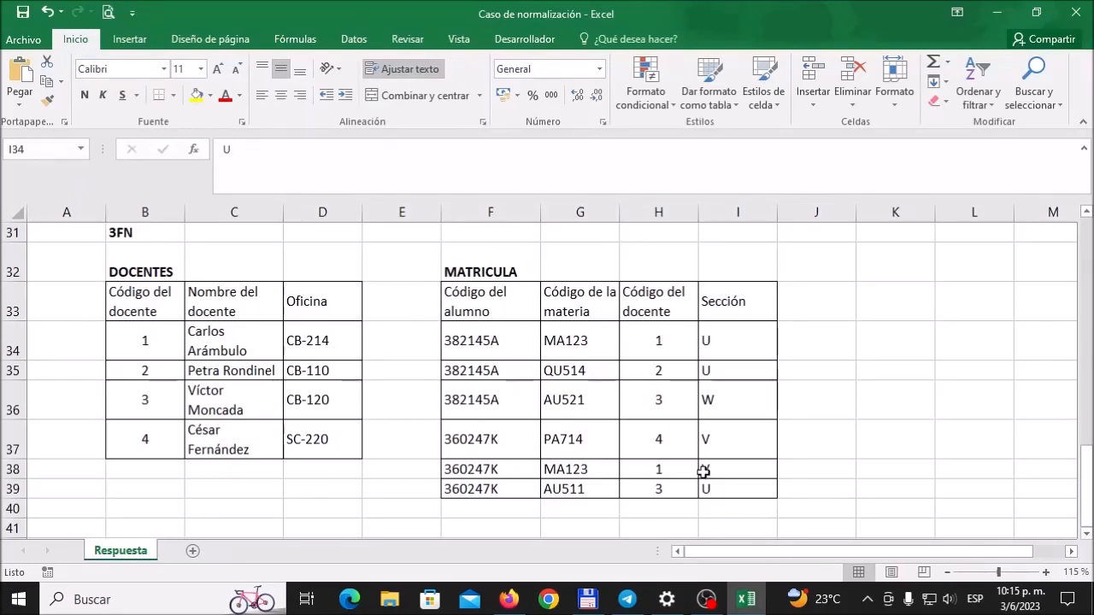
pyautogui.click(506, 440)
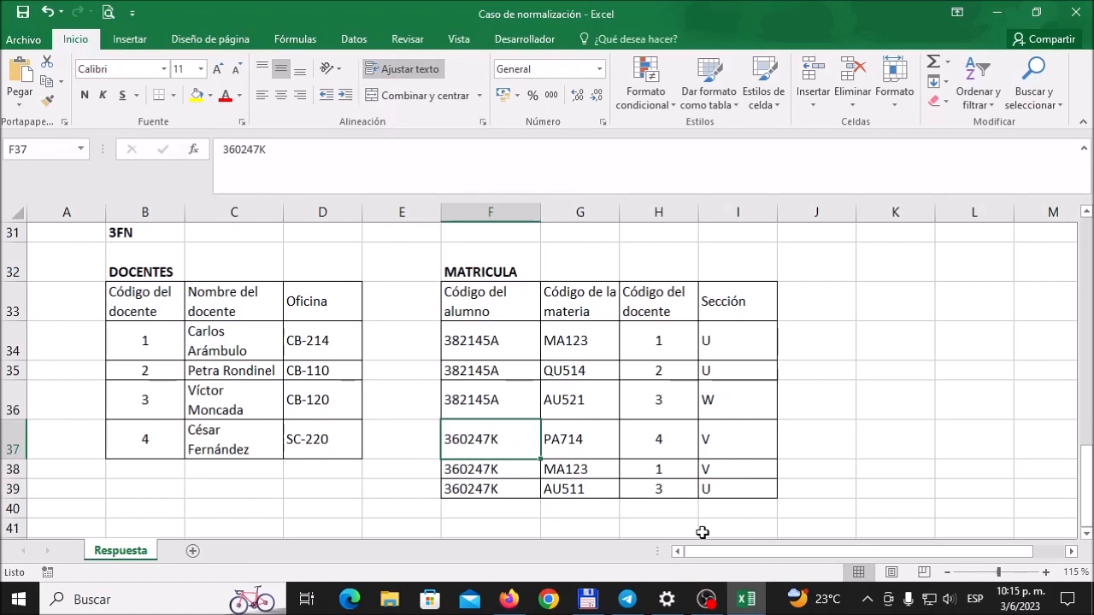
pyautogui.click(509, 599)
pyautogui.click(691, 340)
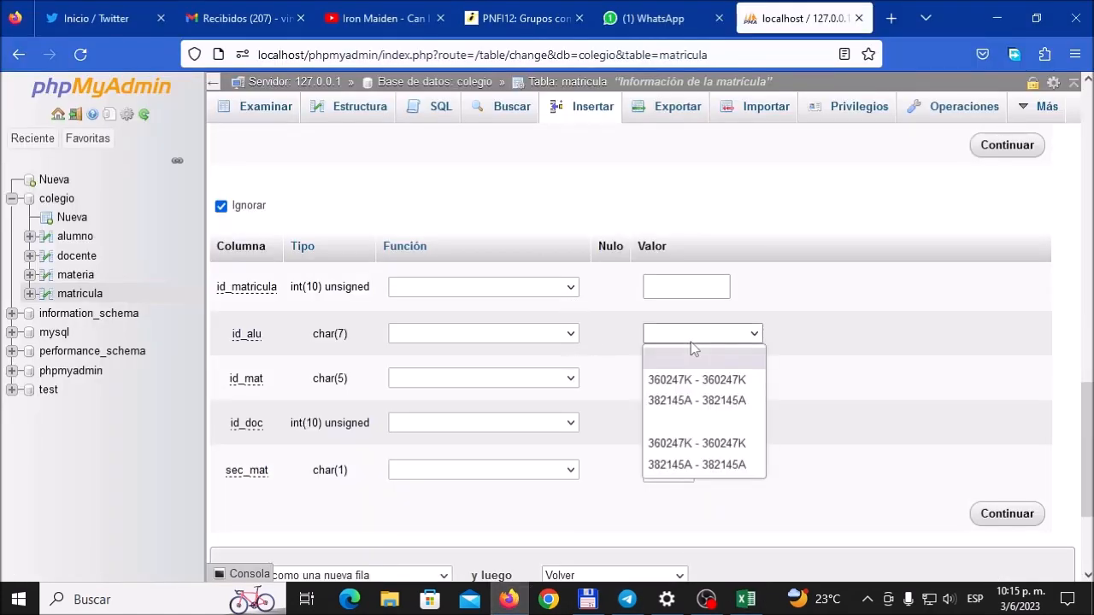
pyautogui.click(694, 379)
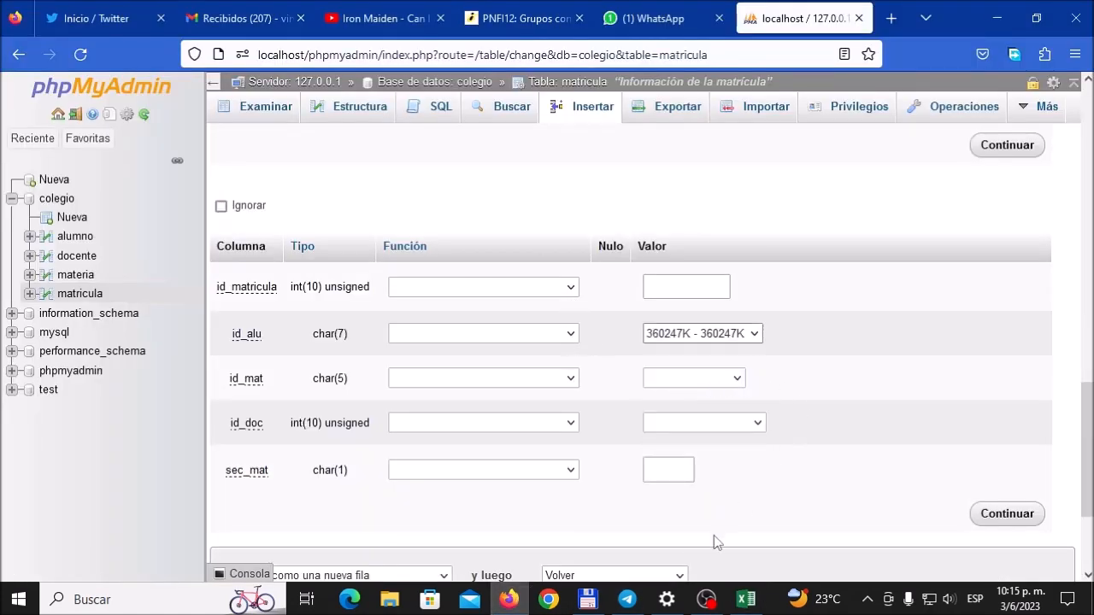
# Step: Set the fourth row's id_mat to PA714, checking the fourth MATRICULA record in Excel
pyautogui.click(746, 599)
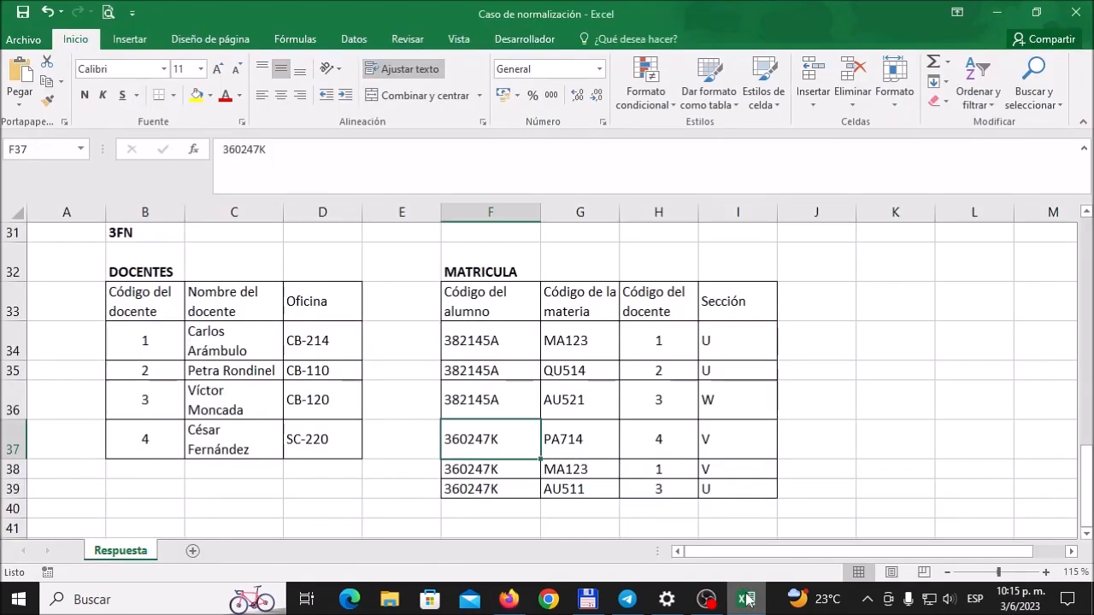
pyautogui.click(745, 599)
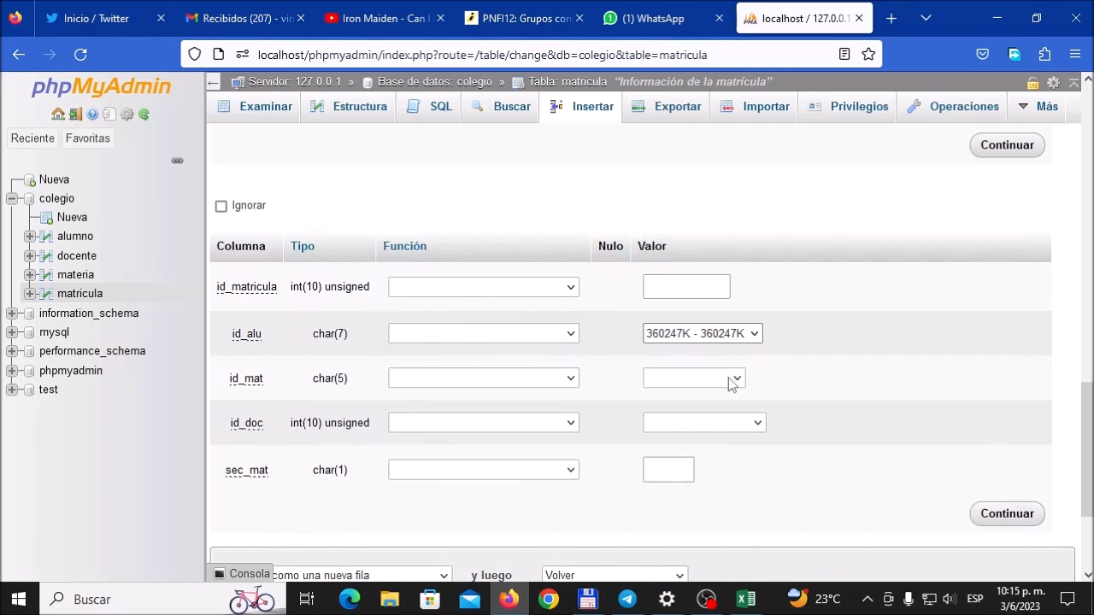
pyautogui.click(728, 377)
pyautogui.click(718, 330)
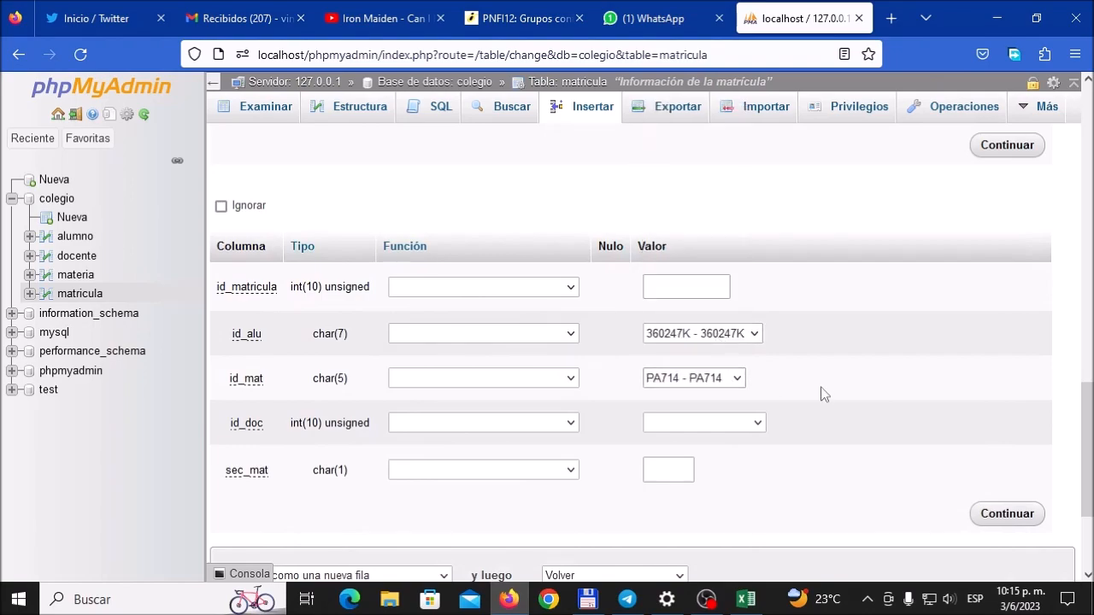
# Step: Complete the fourth row with docente 4 as id_doc and V as sec_mat, following the Excel MATRICULA record
pyautogui.click(747, 598)
pyautogui.click(747, 598)
pyautogui.click(748, 423)
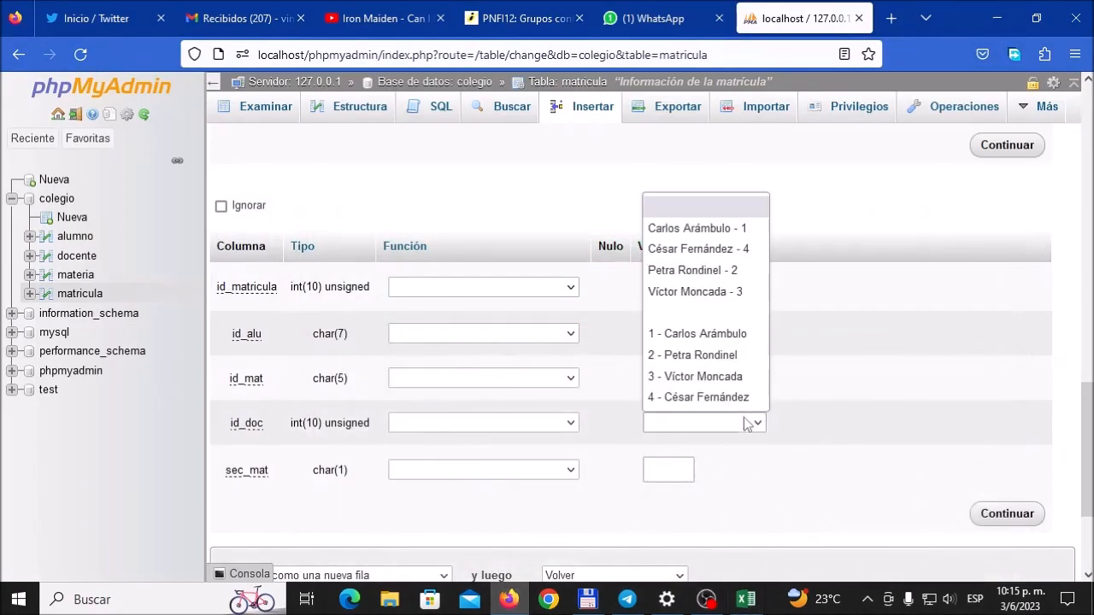
pyautogui.click(714, 397)
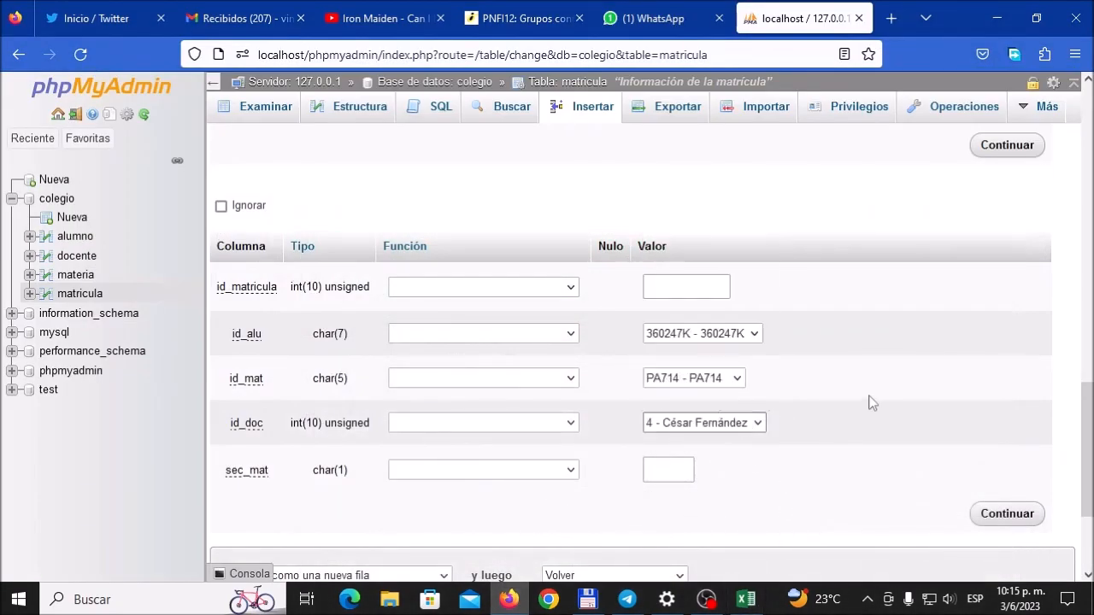
pyautogui.click(745, 599)
pyautogui.click(745, 599)
pyautogui.click(675, 472)
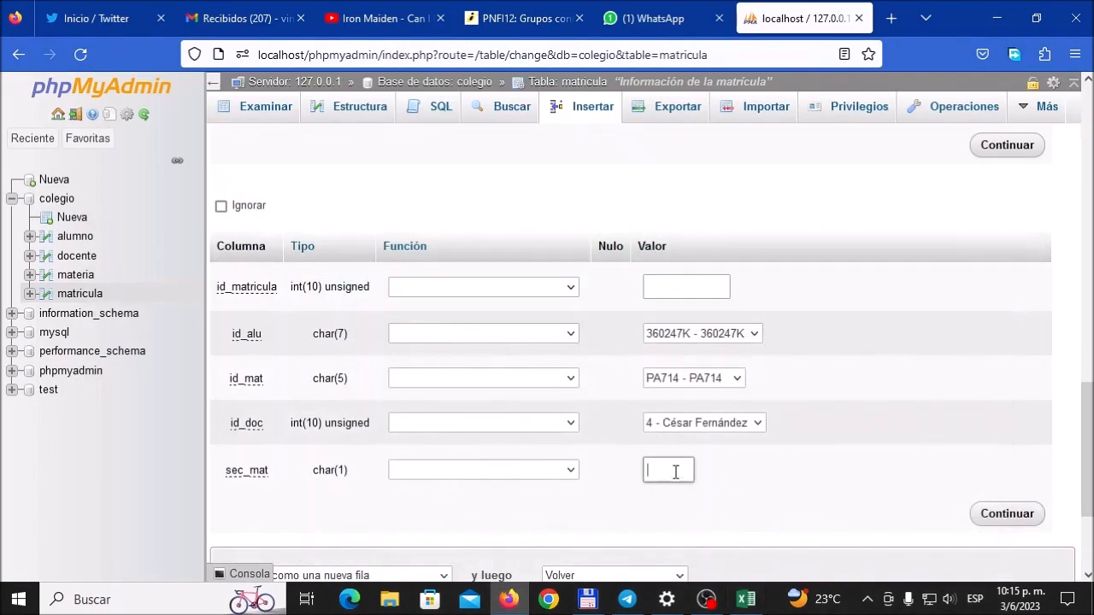
pyautogui.write('V')
# Step: Increase the insertion to 5 rows and set the fifth row's id_alu to the student code in Excel cell F38
pyautogui.scroll(-2, 748, 478)
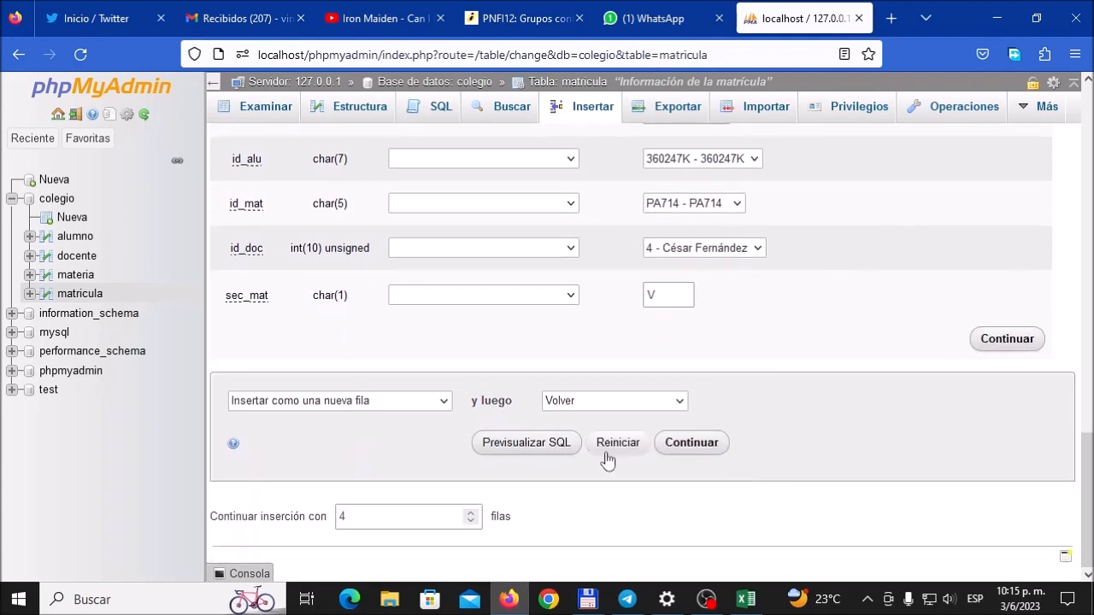
pyautogui.click(471, 512)
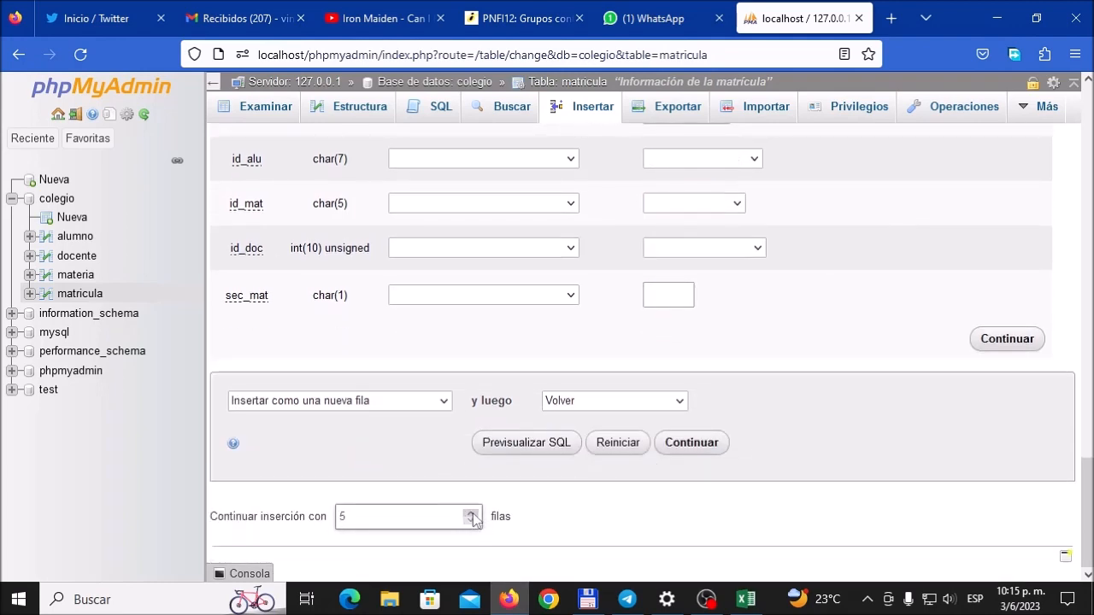
pyautogui.scroll(2, 735, 459)
pyautogui.click(747, 601)
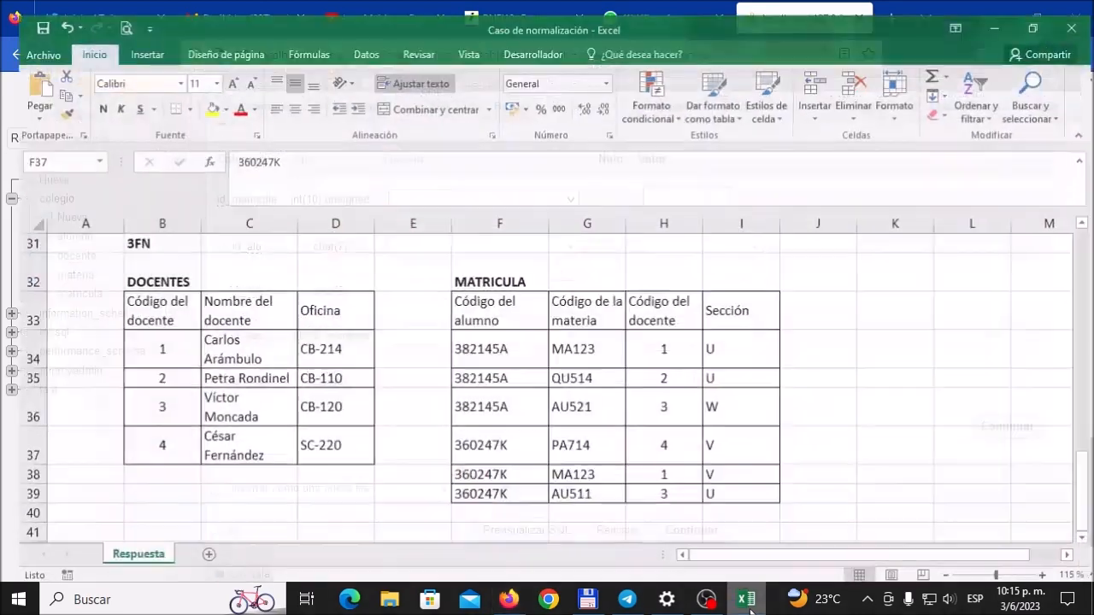
pyautogui.click(512, 471)
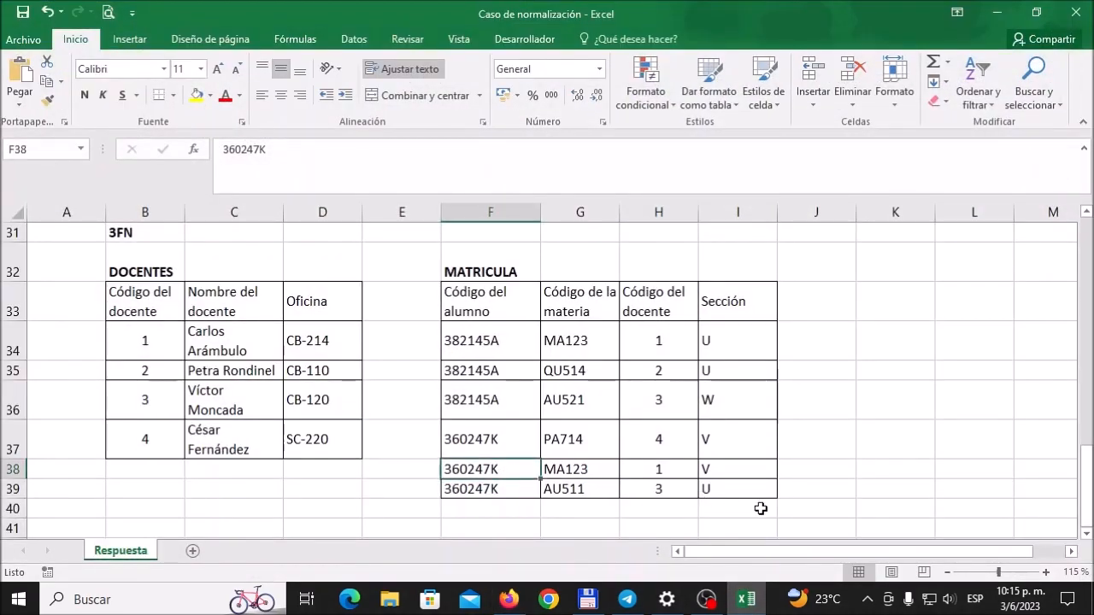
pyautogui.click(510, 602)
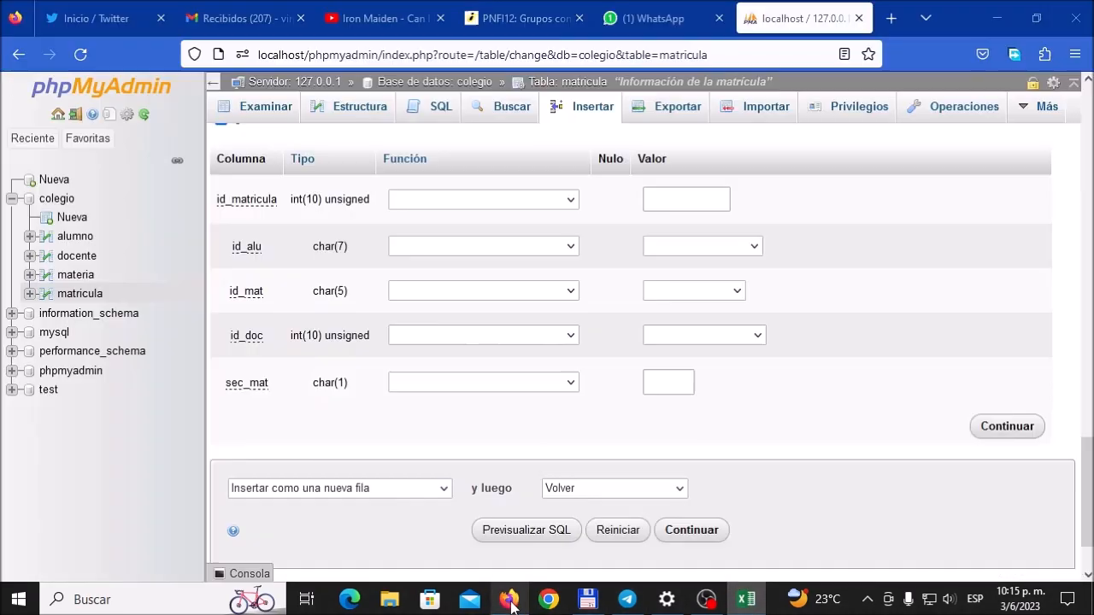
pyautogui.click(733, 249)
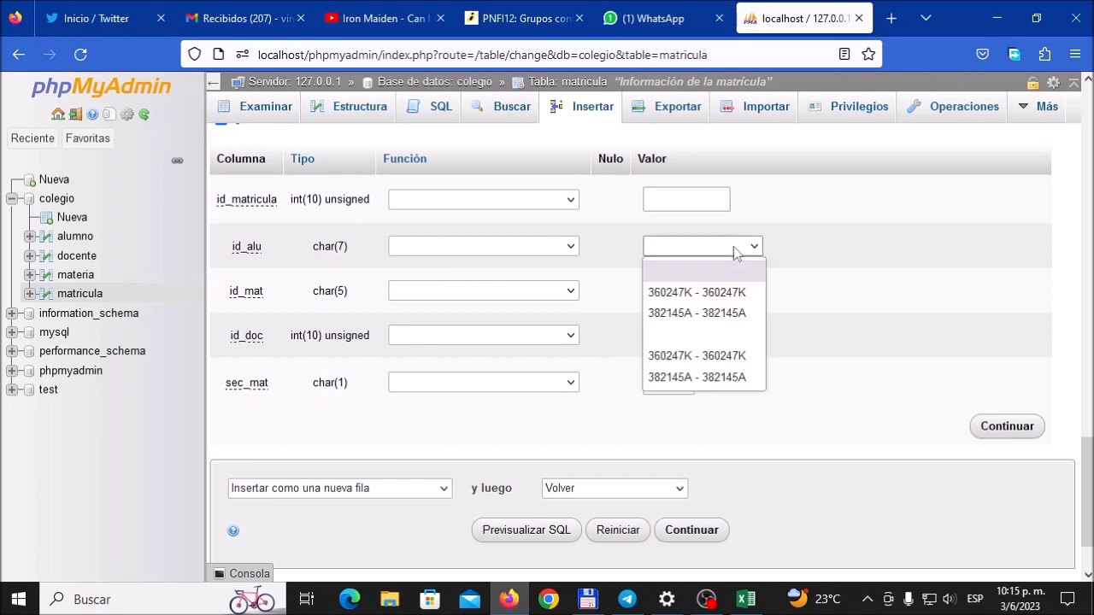
pyautogui.click(717, 295)
# Step: Fill the fifth row's id_alu with the student code from Excel cell F38 and id_mat with MA123, checking the MATRICULA record
pyautogui.click(694, 290)
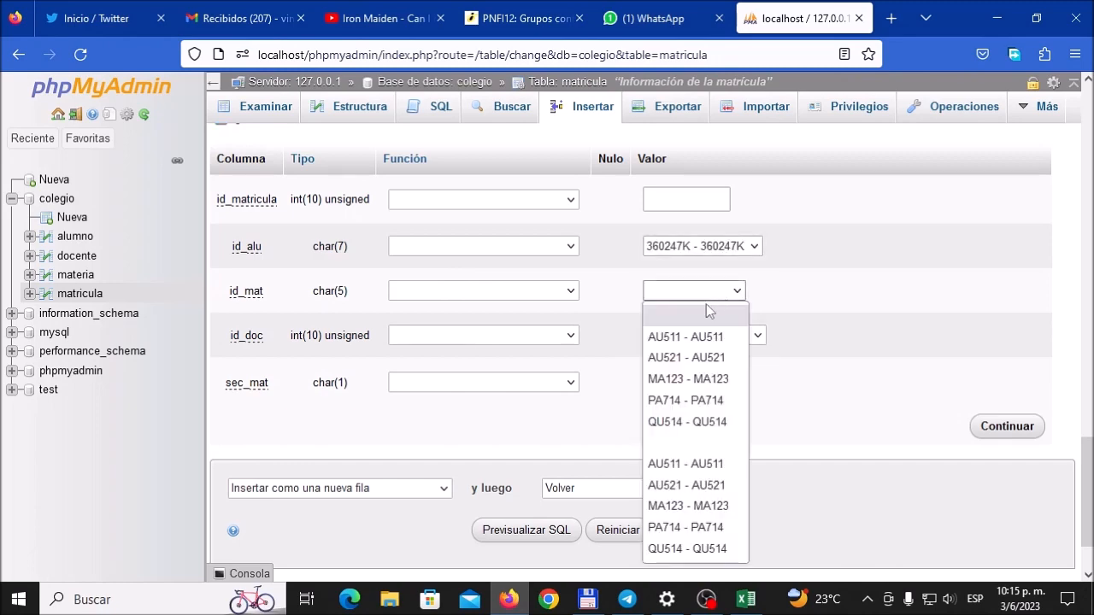
pyautogui.click(687, 380)
pyautogui.click(745, 601)
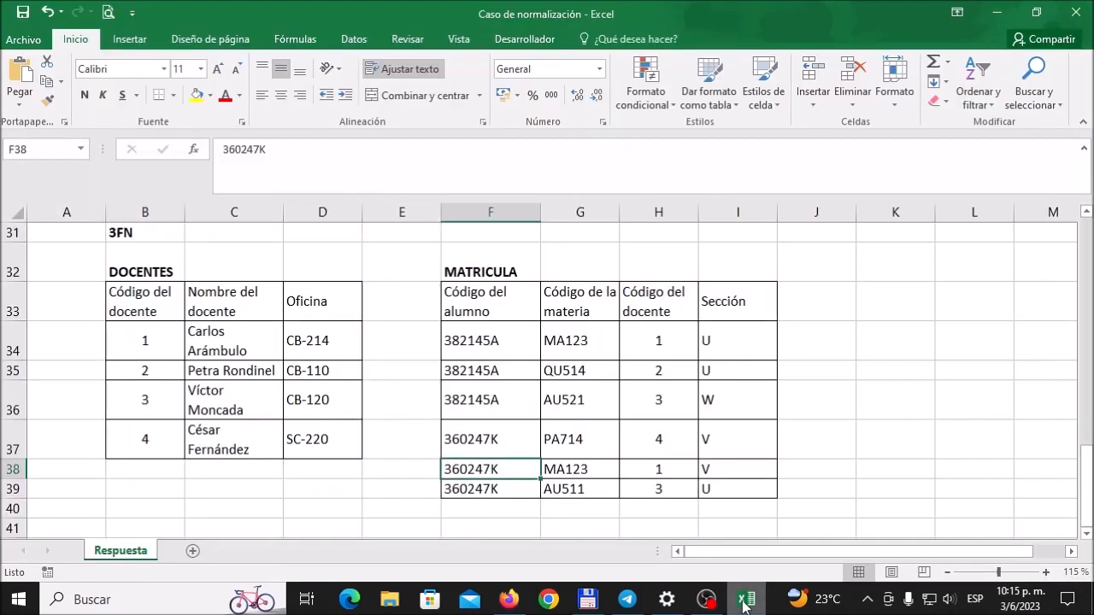
pyautogui.hotkey('alt', 'Tab')
# Step: Complete the fifth row with docente 1 as id_doc and V as sec_mat, following the Excel MATRICULA record
pyautogui.click(750, 338)
pyautogui.click(720, 382)
pyautogui.click(745, 601)
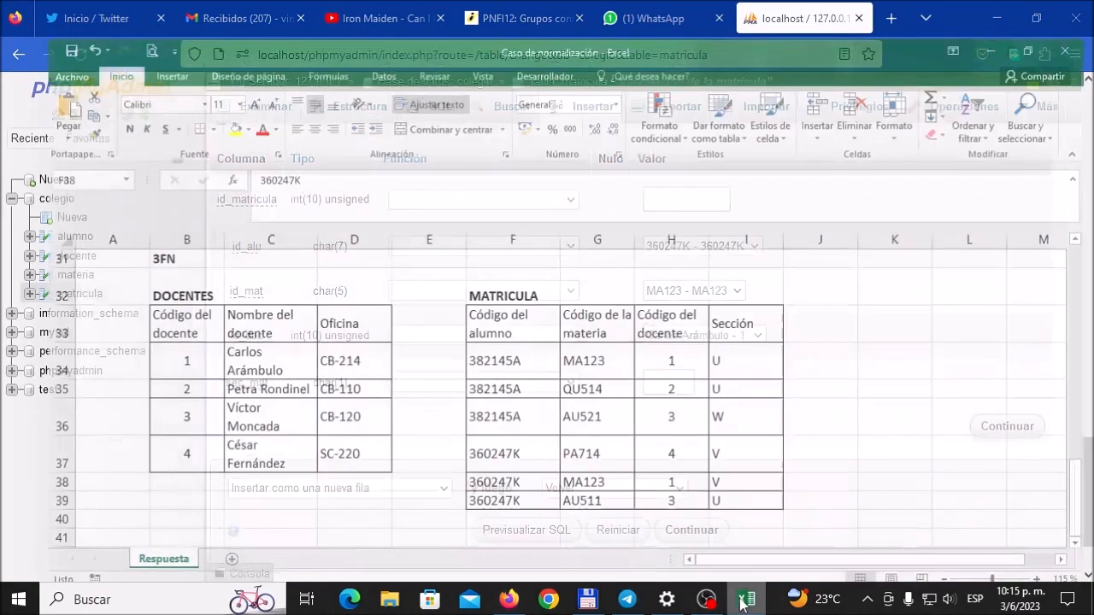
pyautogui.click(742, 601)
pyautogui.click(674, 380)
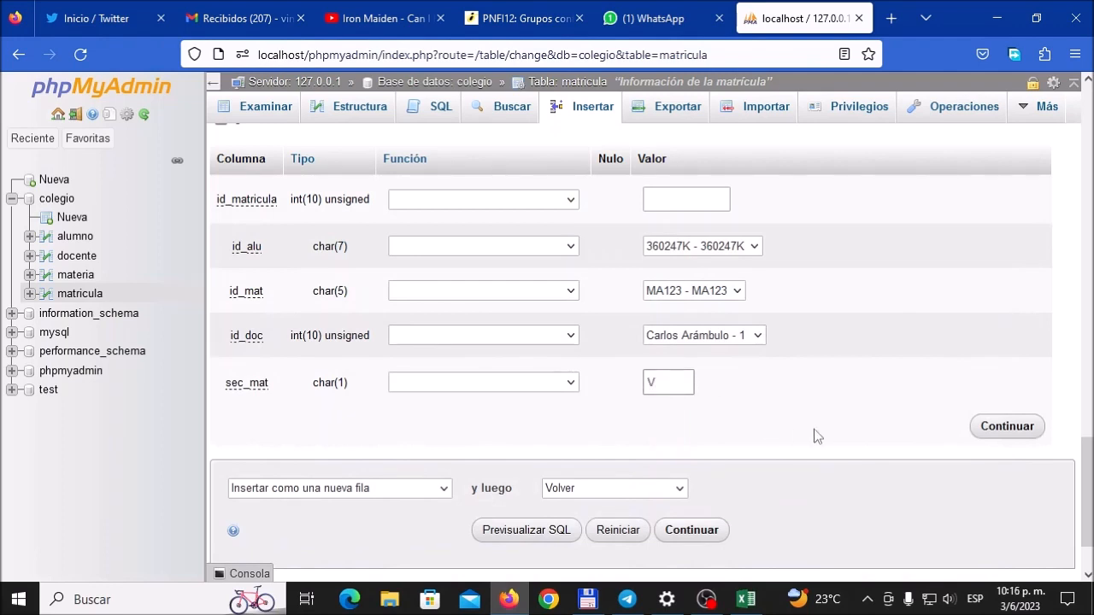
# Step: Increase the insertion to 6 rows and set the sixth row's id_alu to the student code in Excel cell F39
pyautogui.scroll(-2, 813, 434)
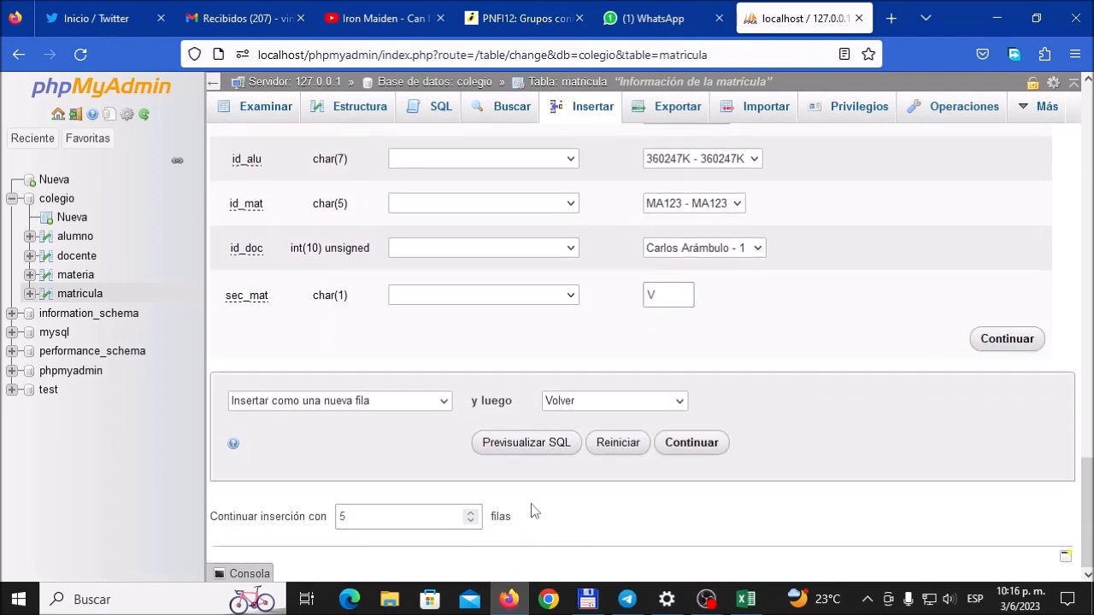
pyautogui.click(471, 514)
pyautogui.scroll(1, 796, 423)
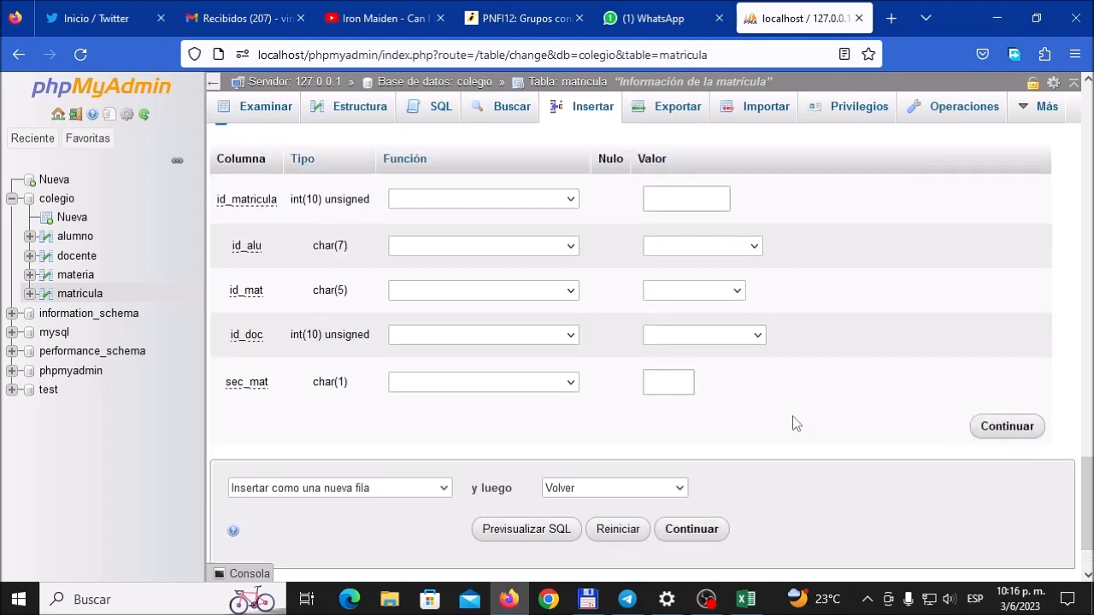
pyautogui.click(745, 599)
pyautogui.click(518, 486)
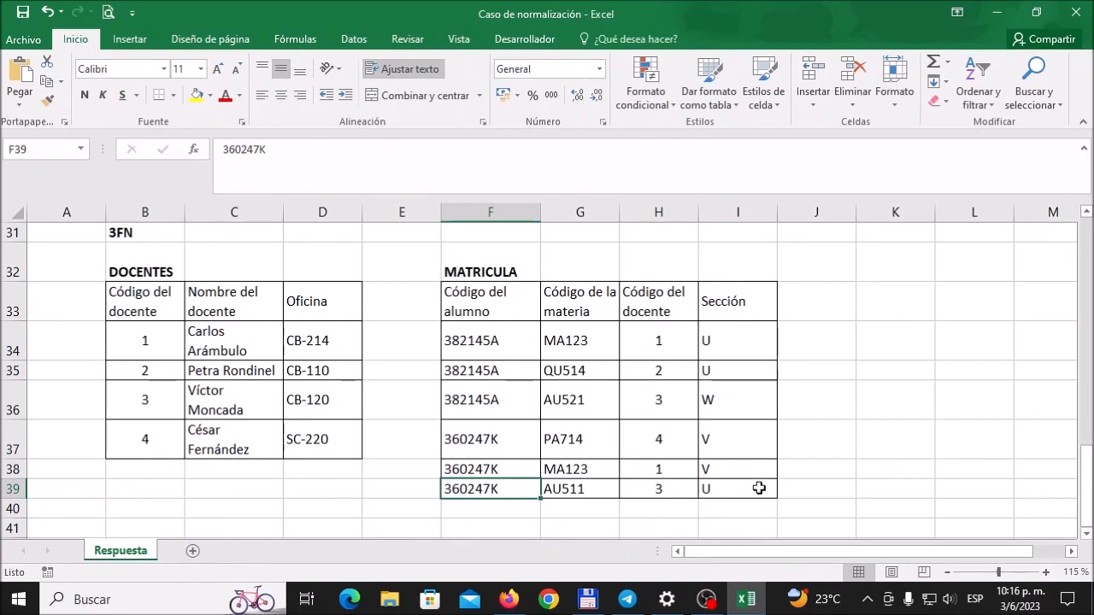
pyautogui.click(519, 607)
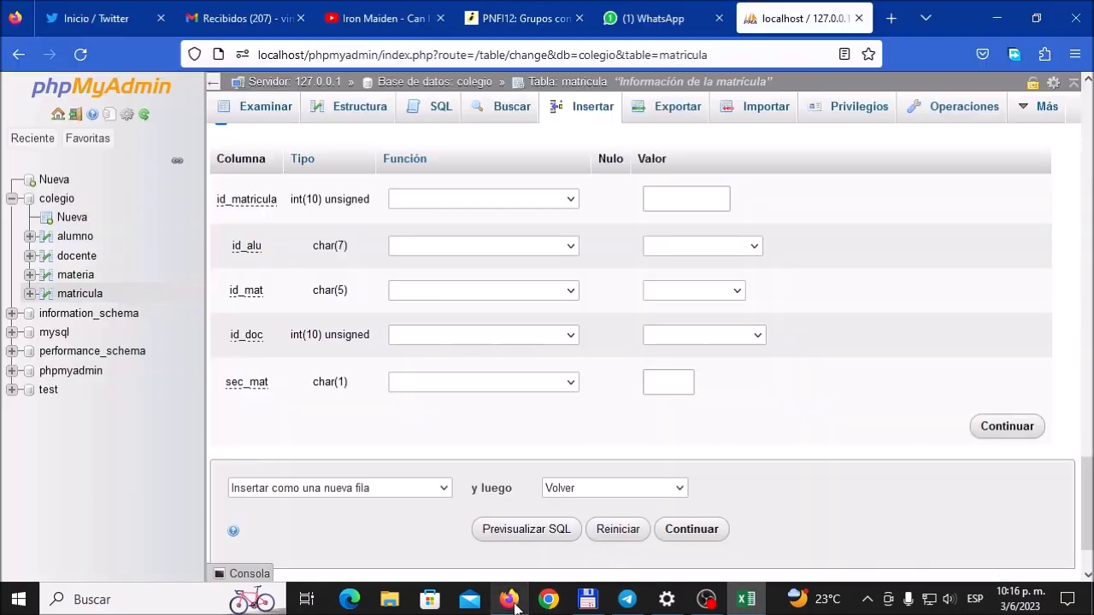
pyautogui.click(752, 246)
pyautogui.click(721, 297)
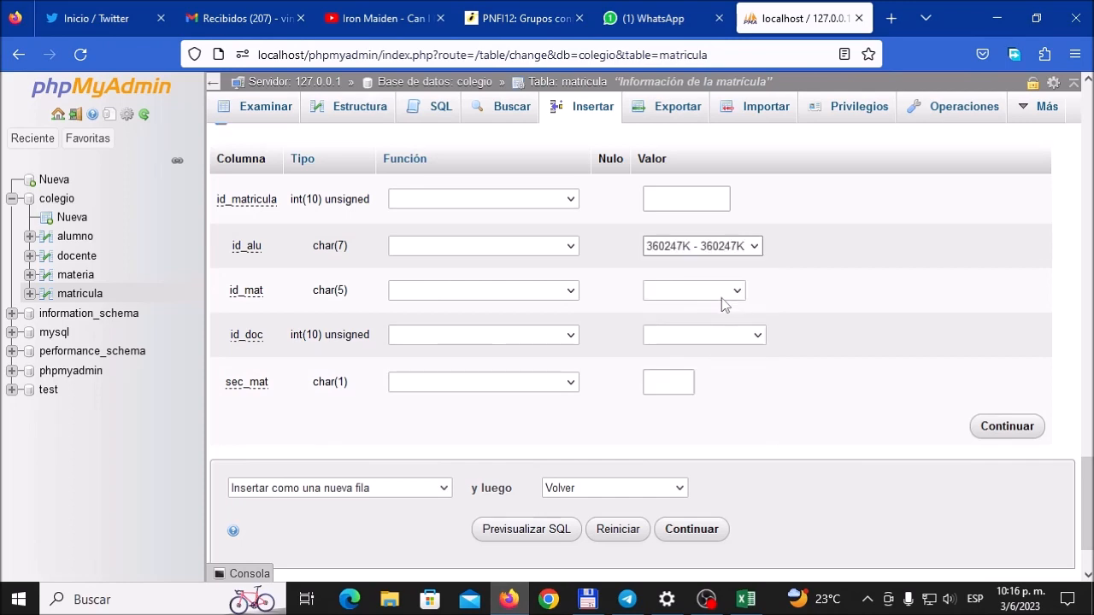
# Step: Complete the sixth row with AU511 as id_mat, docente 3 as id_doc and U as sec_mat, following the Excel MATRICULA record
pyautogui.click(728, 294)
pyautogui.click(692, 336)
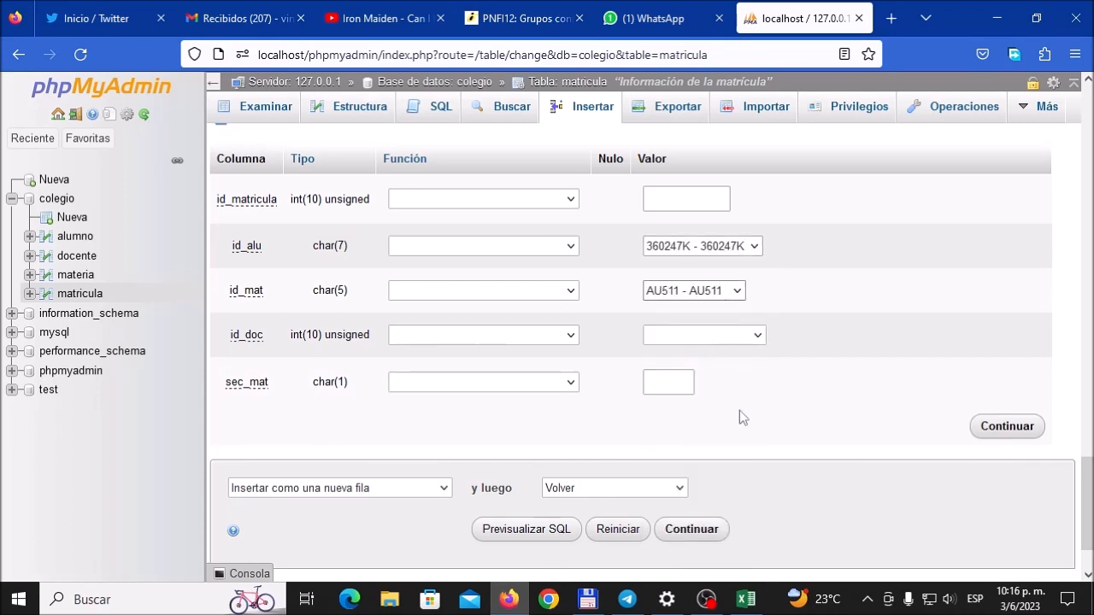
pyautogui.click(758, 336)
pyautogui.click(704, 444)
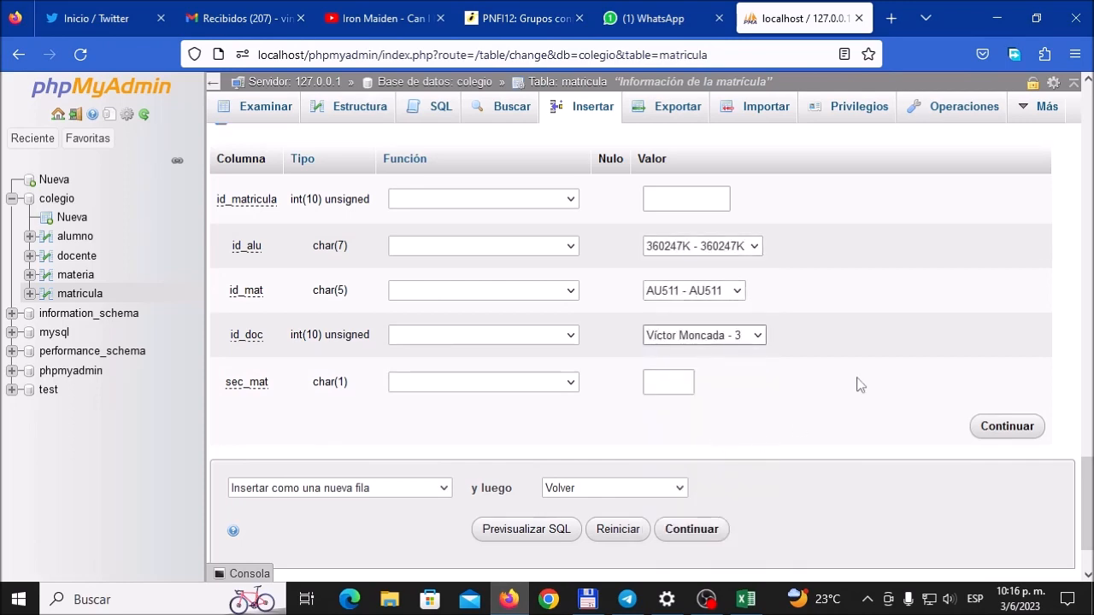
pyautogui.click(746, 600)
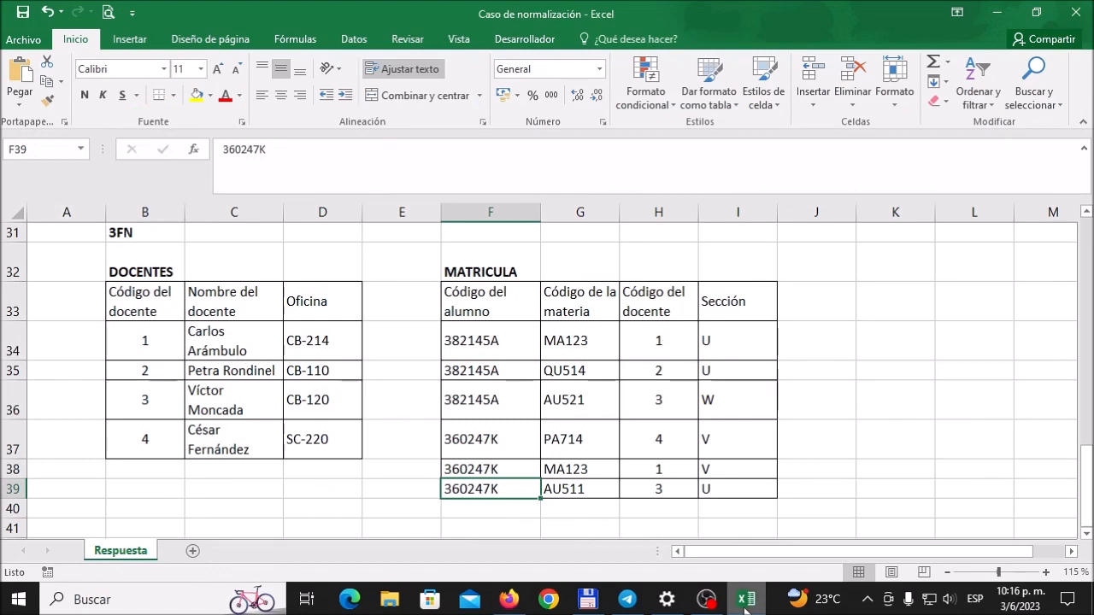
pyautogui.click(508, 599)
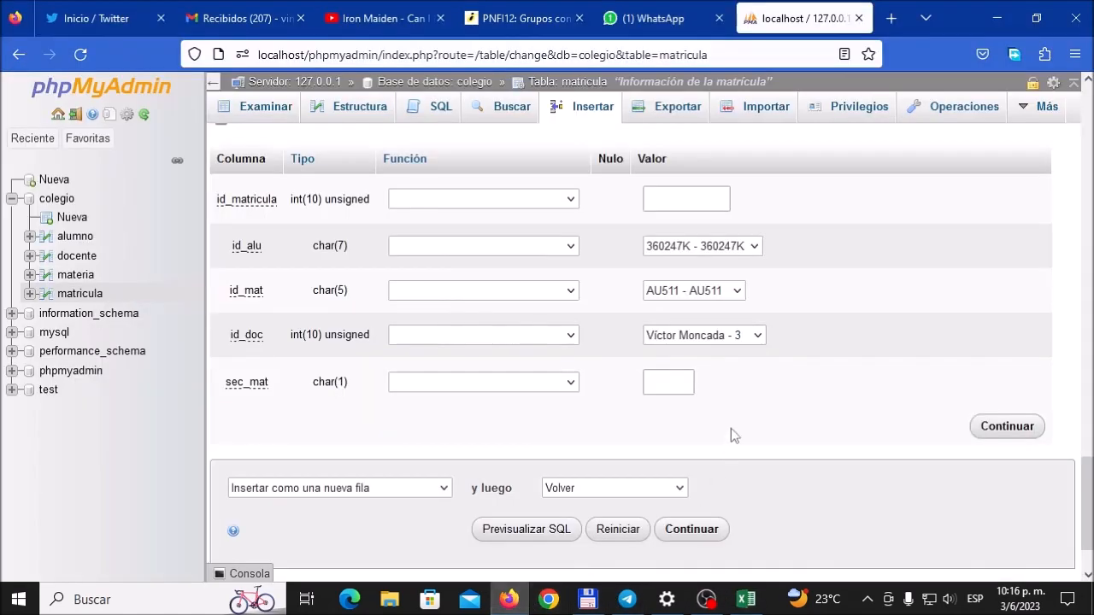
pyautogui.click(665, 388)
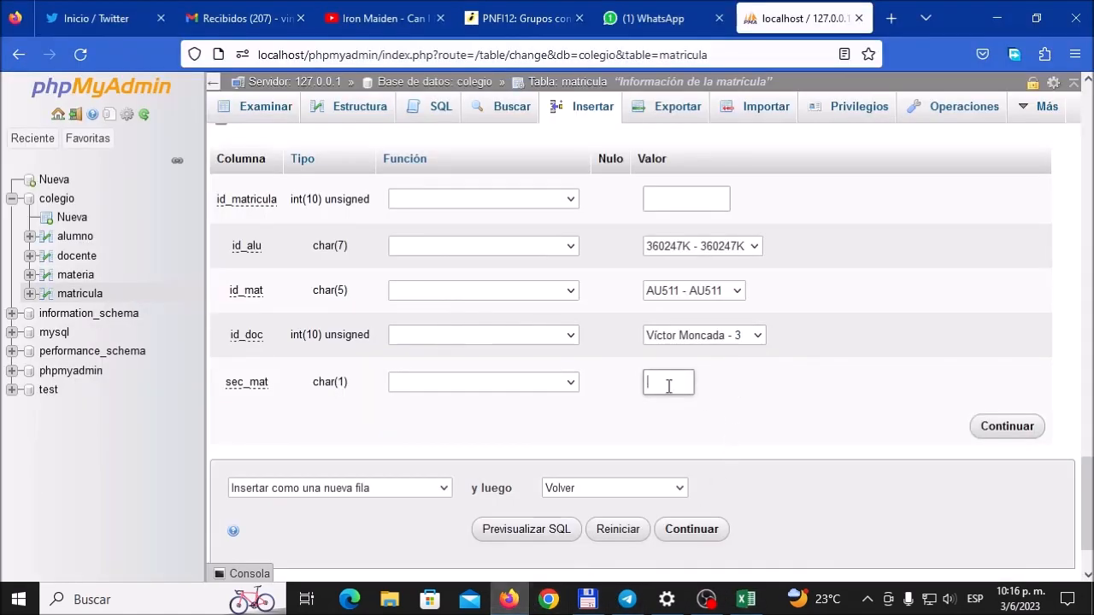
pyautogui.write('U')
# Step: Preview the SQL of the six-row insertion and insert the rows into matricula
pyautogui.scroll(-2, 764, 409)
pyautogui.click(545, 445)
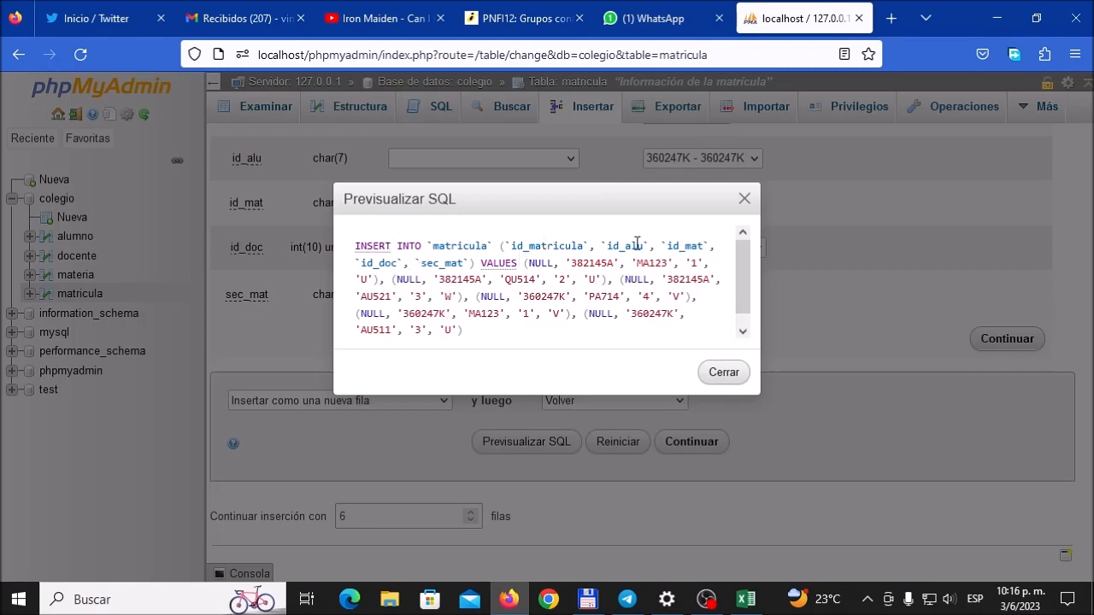
pyautogui.click(743, 332)
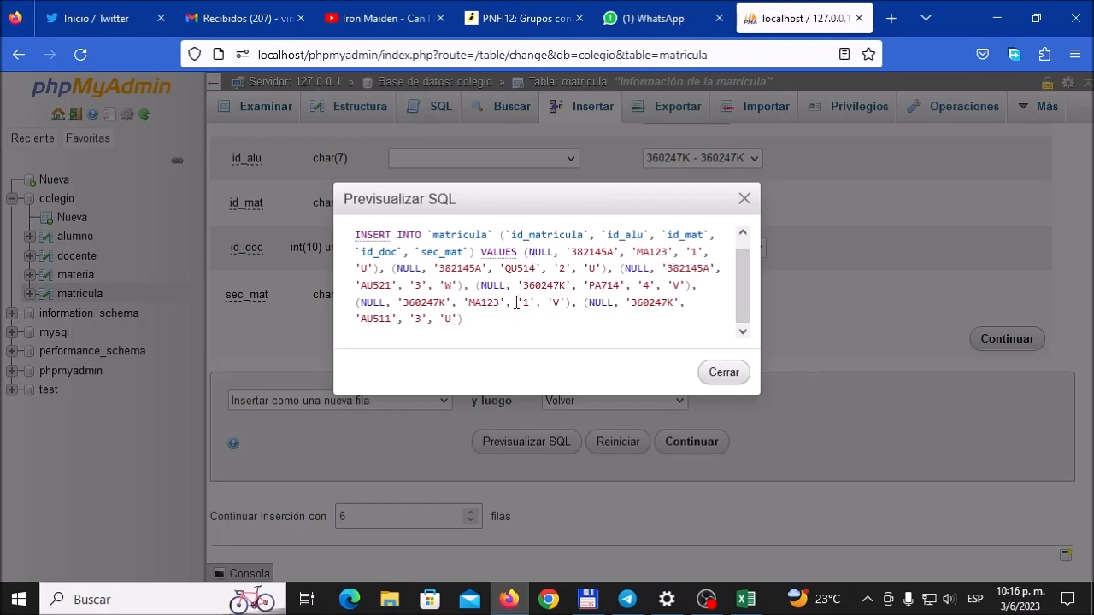
pyautogui.click(723, 373)
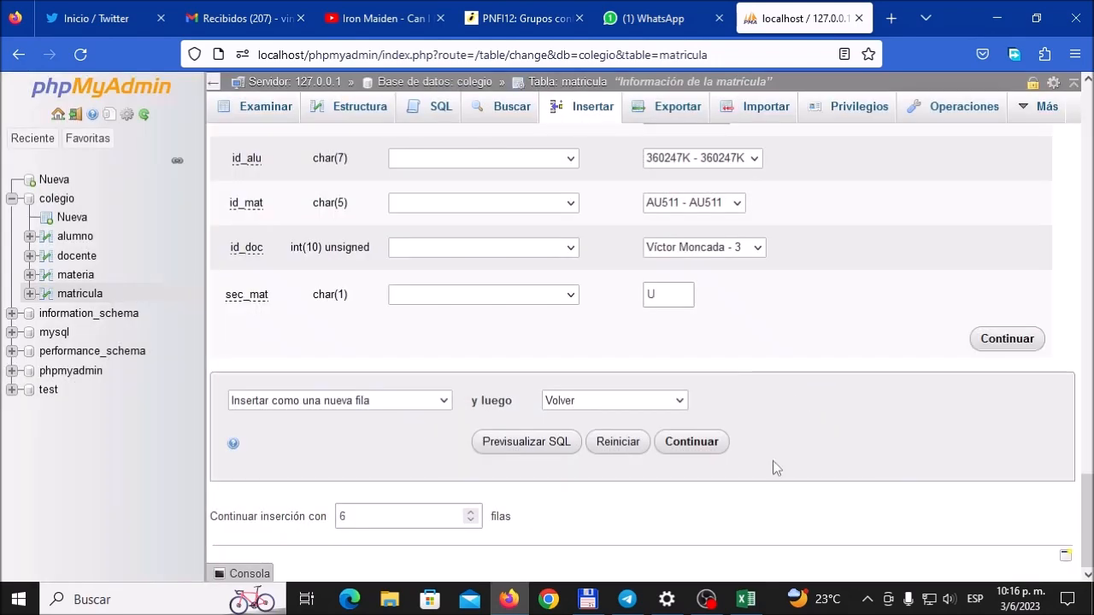
pyautogui.click(694, 448)
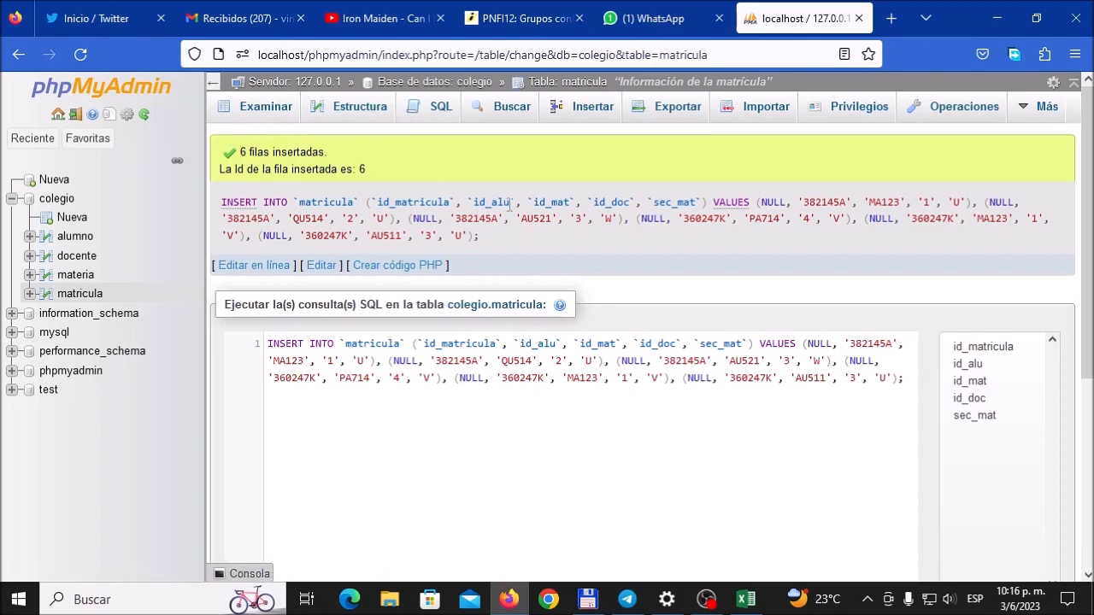
# Step: Browse the matricula records and compare them with the MATRICULA table in Excel
pyautogui.click(272, 111)
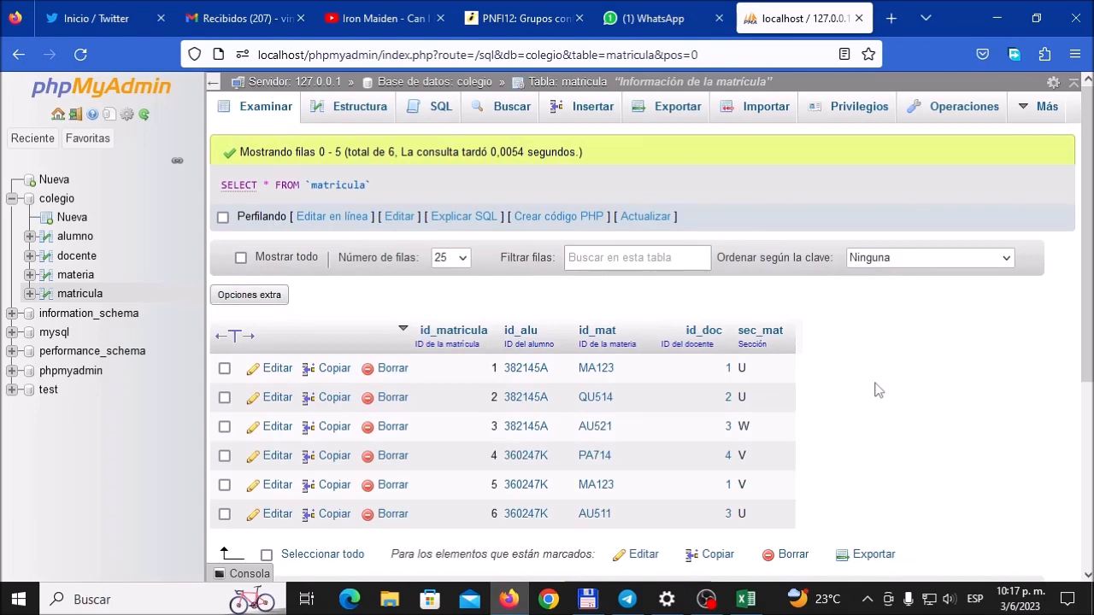
pyautogui.scroll(-2, 810, 427)
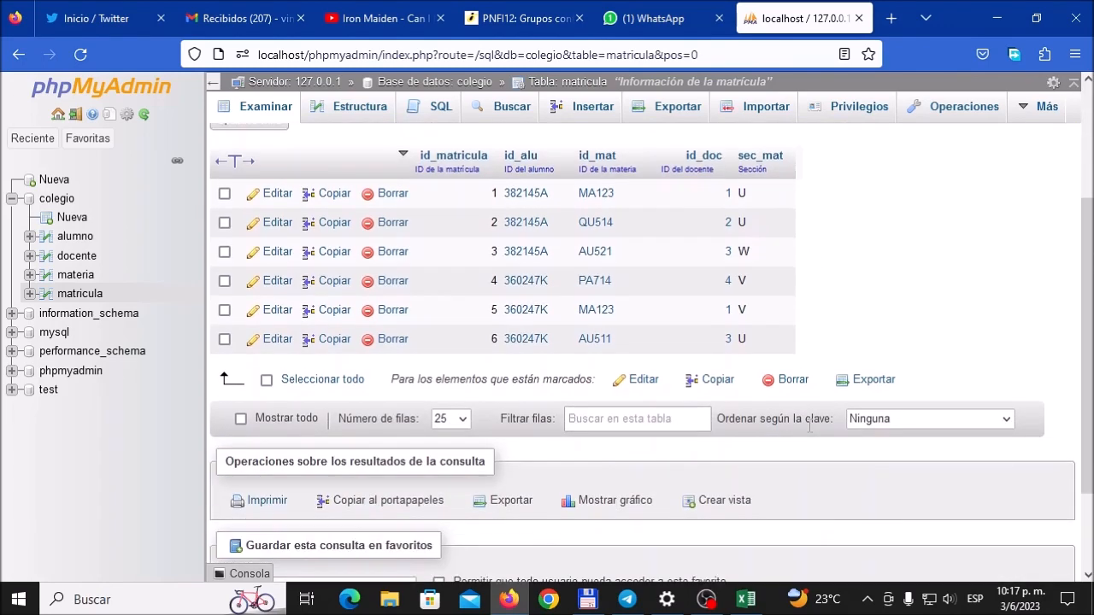
pyautogui.click(752, 602)
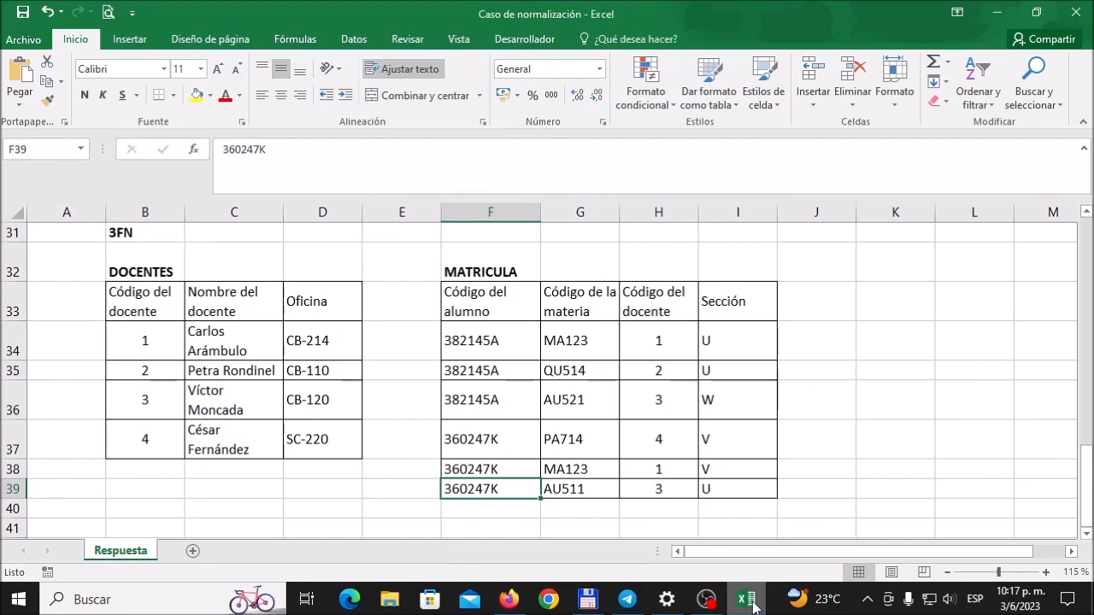
pyautogui.click(752, 602)
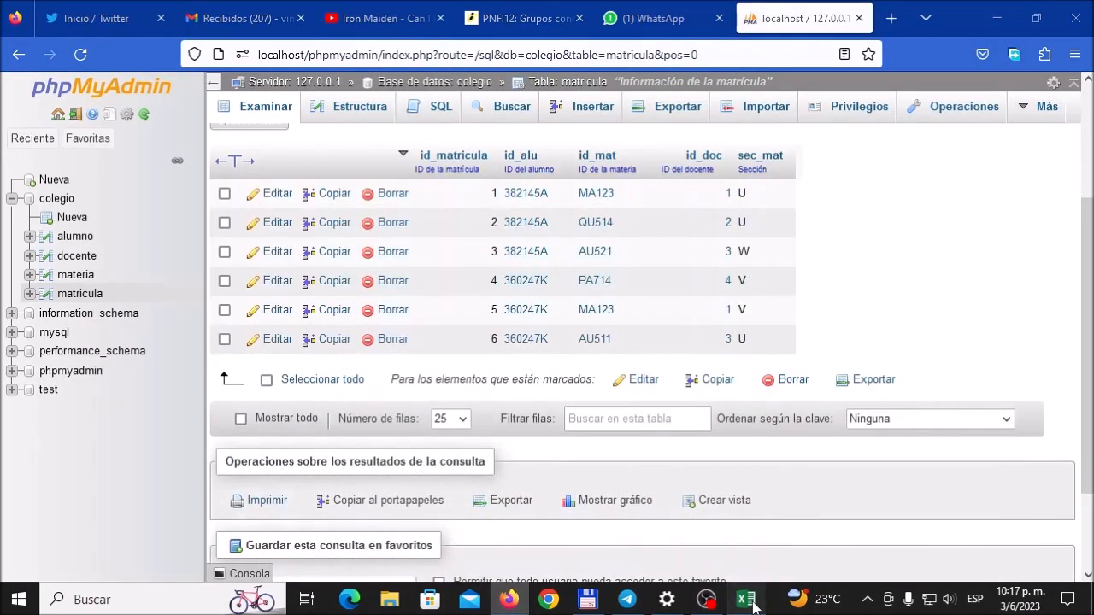
pyautogui.click(752, 602)
pyautogui.click(752, 603)
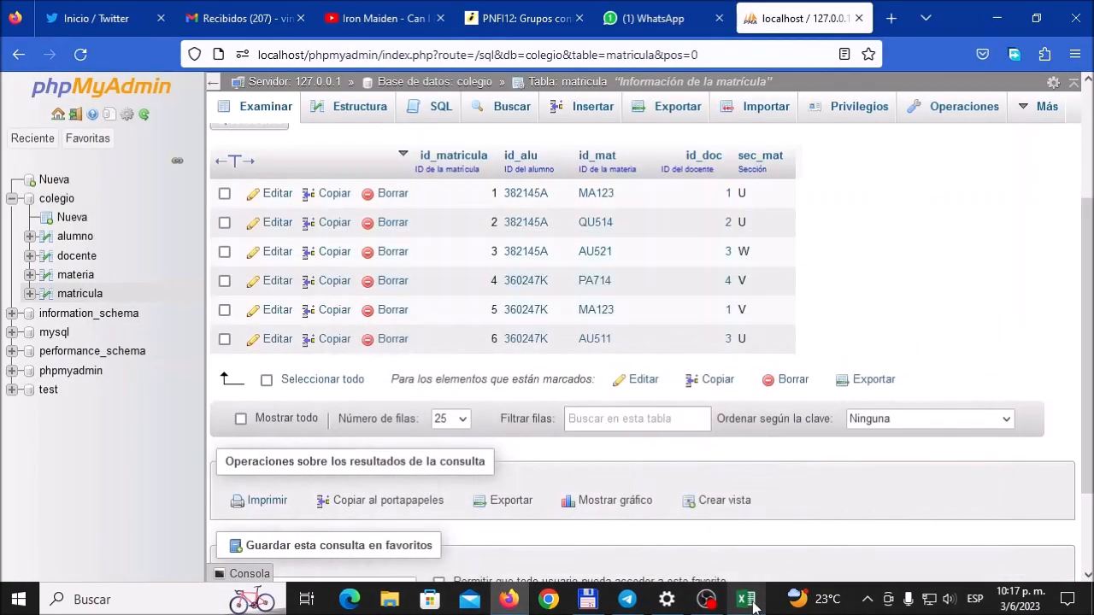
pyautogui.click(752, 602)
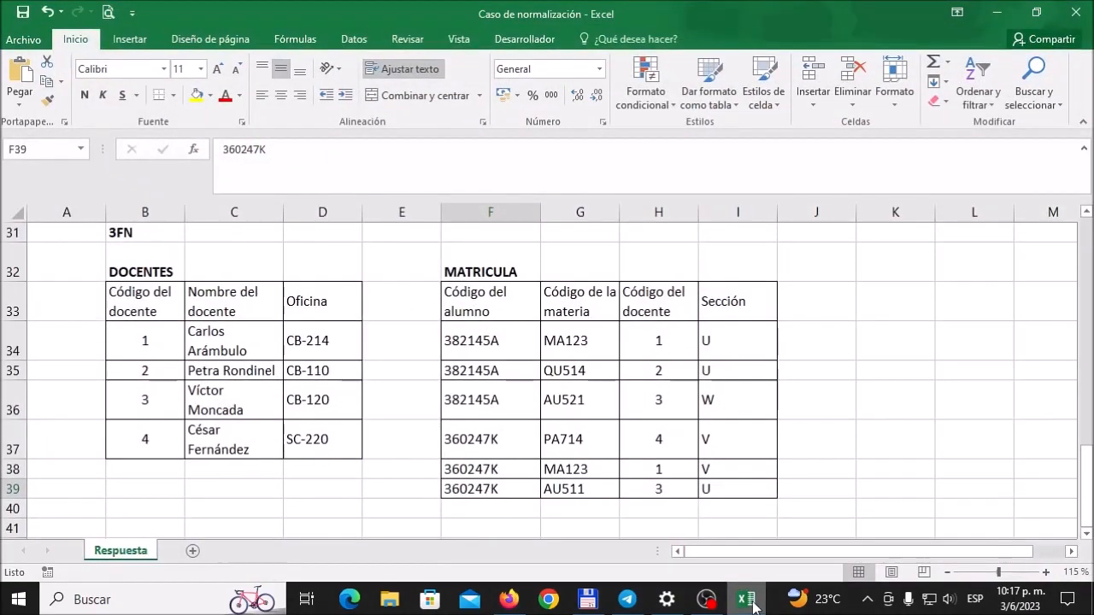
pyautogui.click(752, 602)
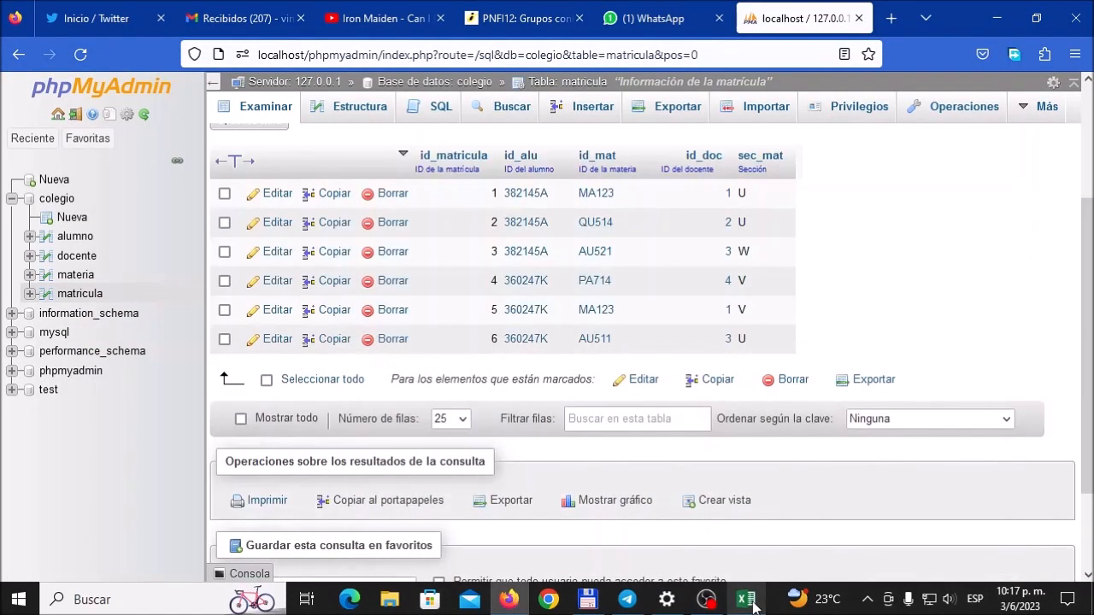
pyautogui.click(752, 605)
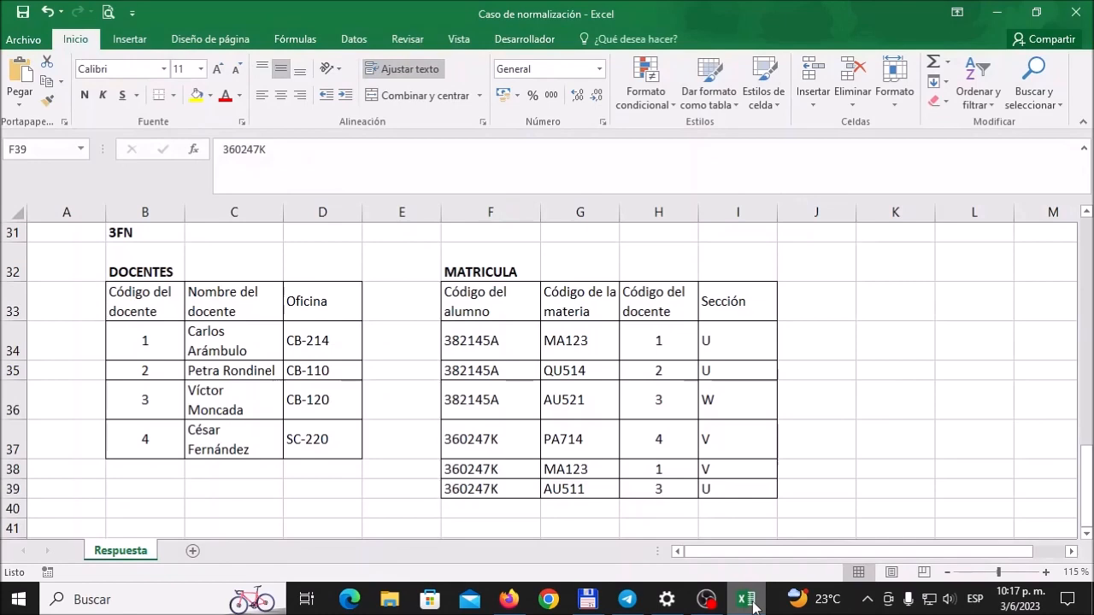
pyautogui.click(752, 602)
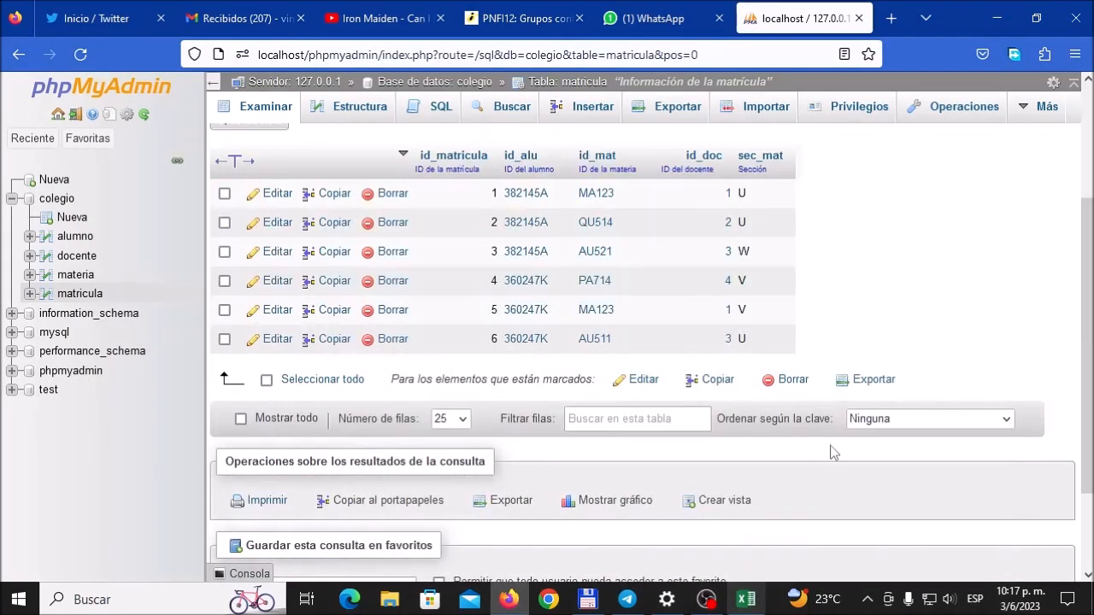
pyautogui.scroll(2, 842, 411)
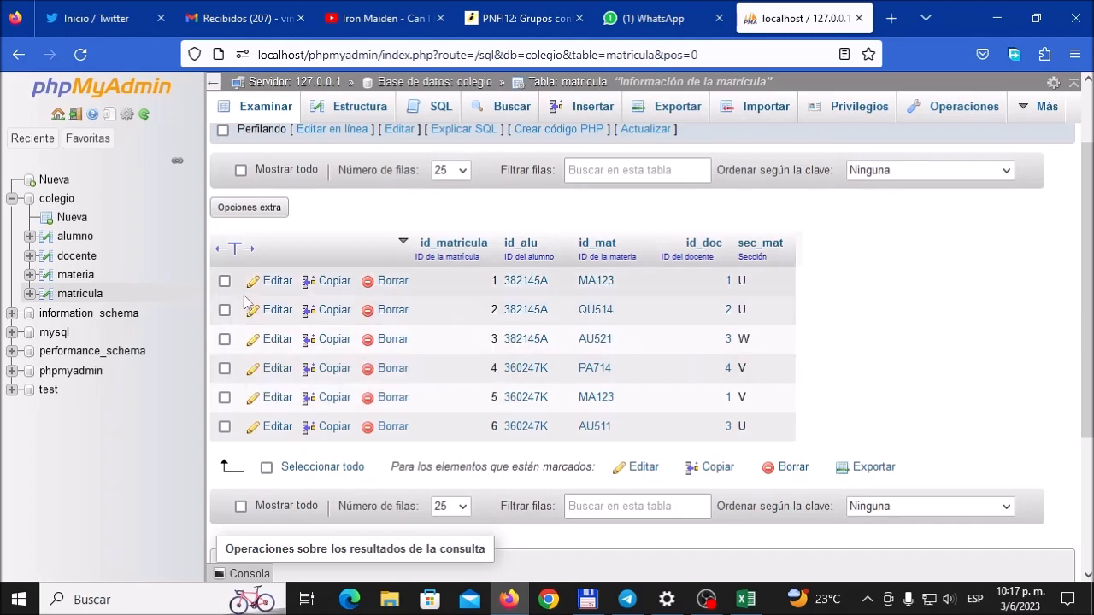
# Step: Review the records stored in the materia, docente and alumno tables
pyautogui.click(75, 275)
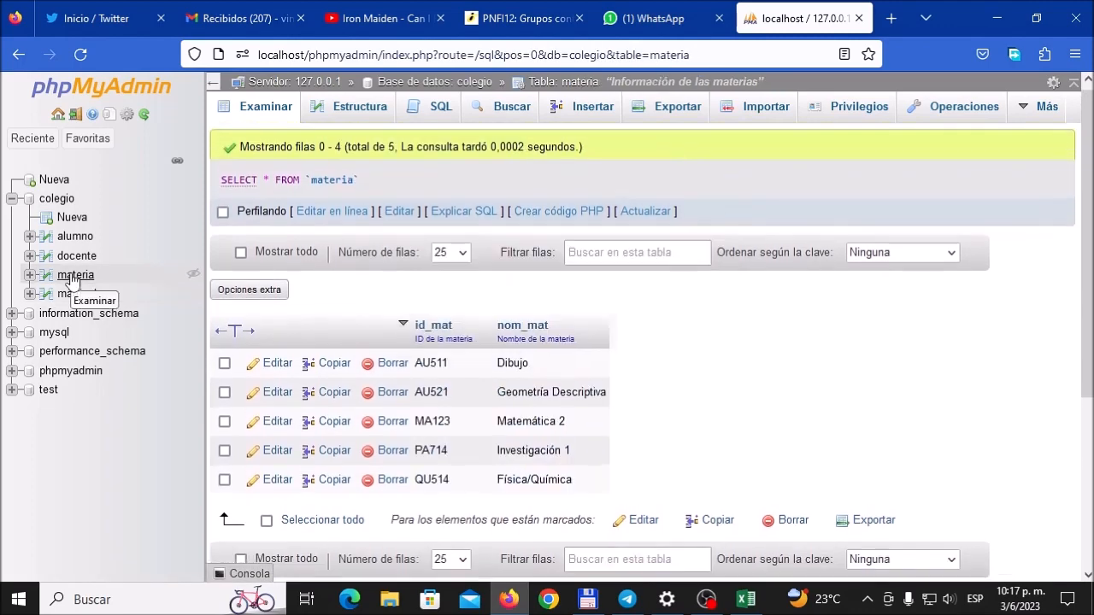
pyautogui.click(81, 257)
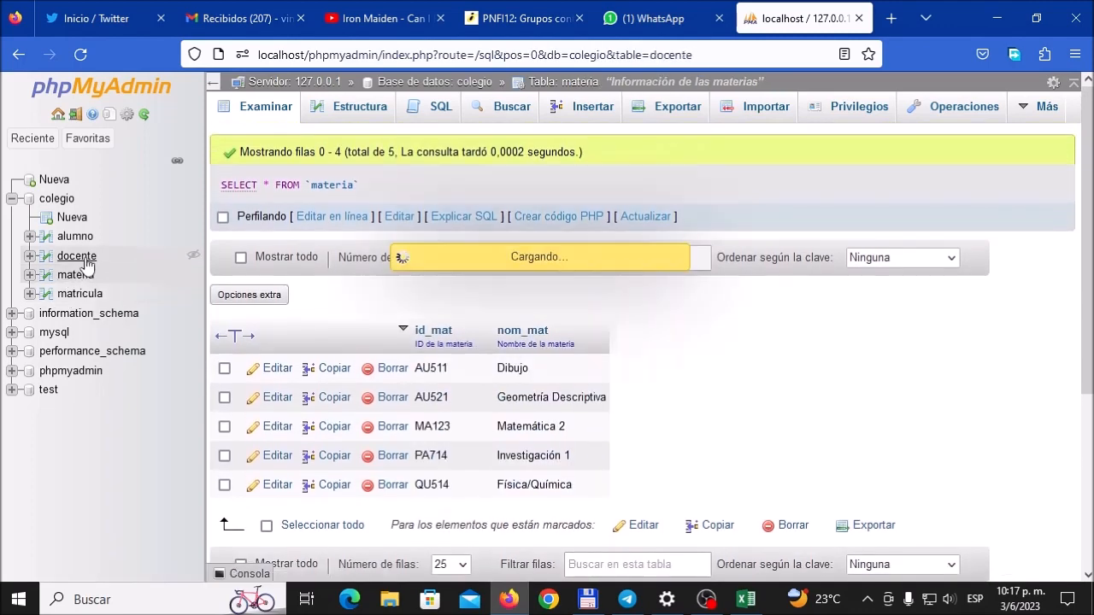
pyautogui.click(99, 241)
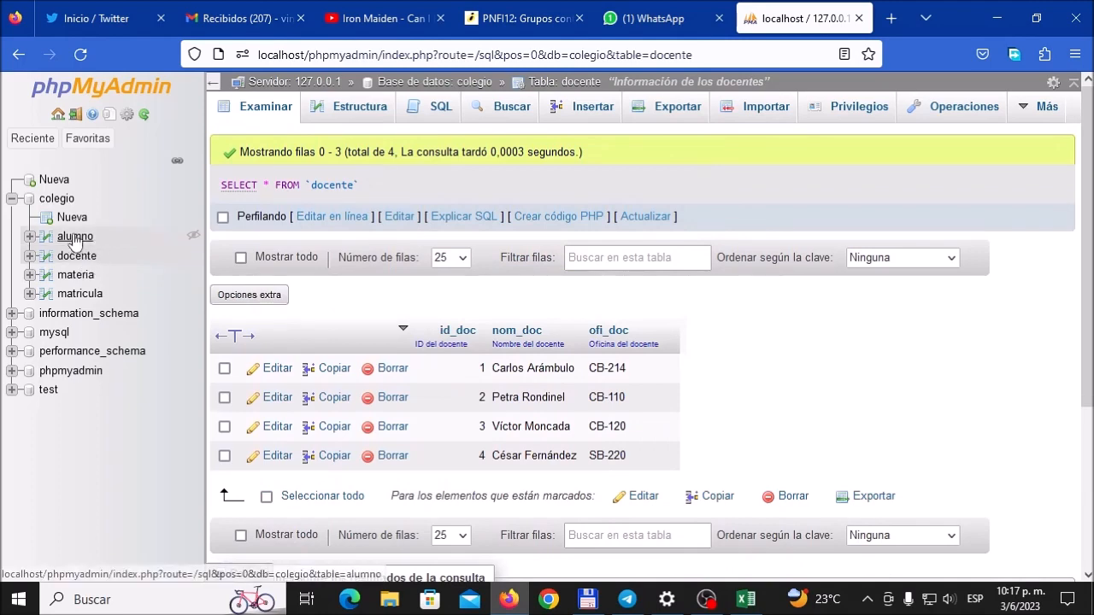
pyautogui.scroll(-2, 77, 294)
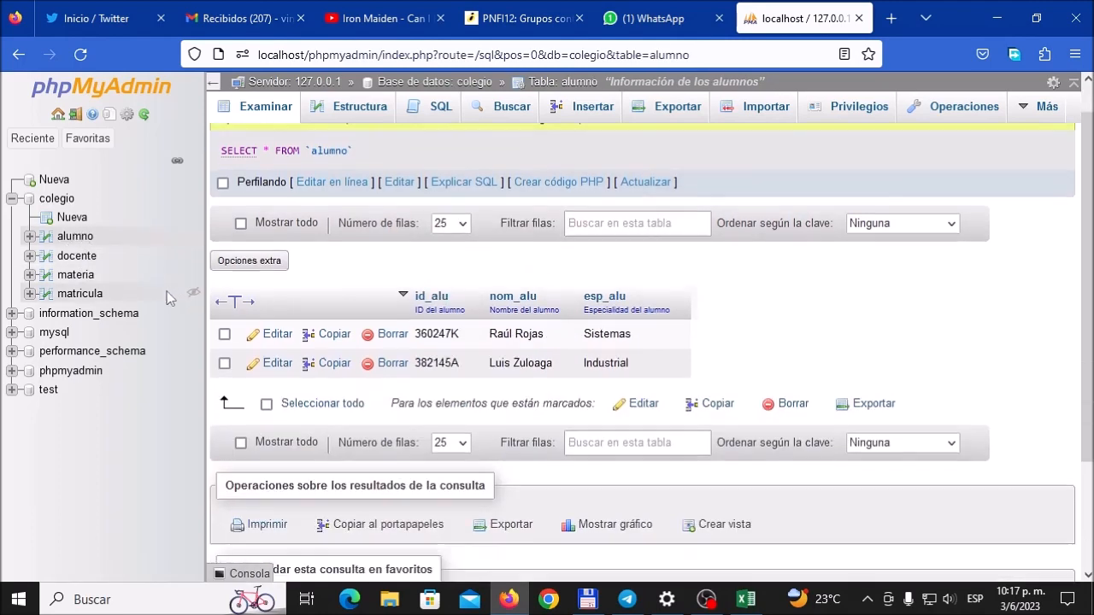
# Step: Review the matricula records again and open the table's structure
pyautogui.click(77, 294)
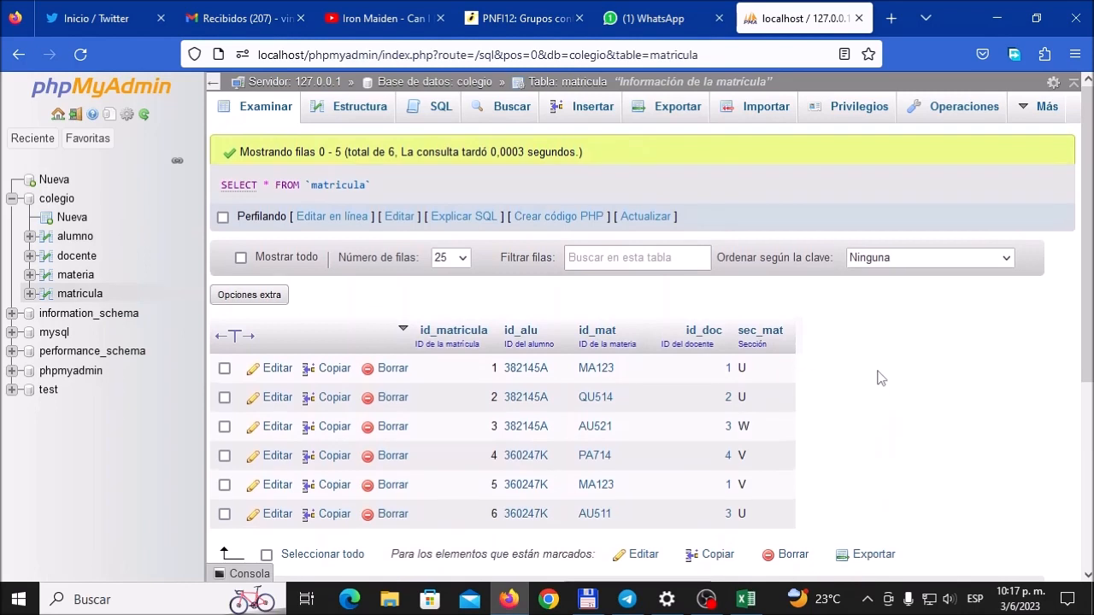
pyautogui.scroll(-2, 876, 376)
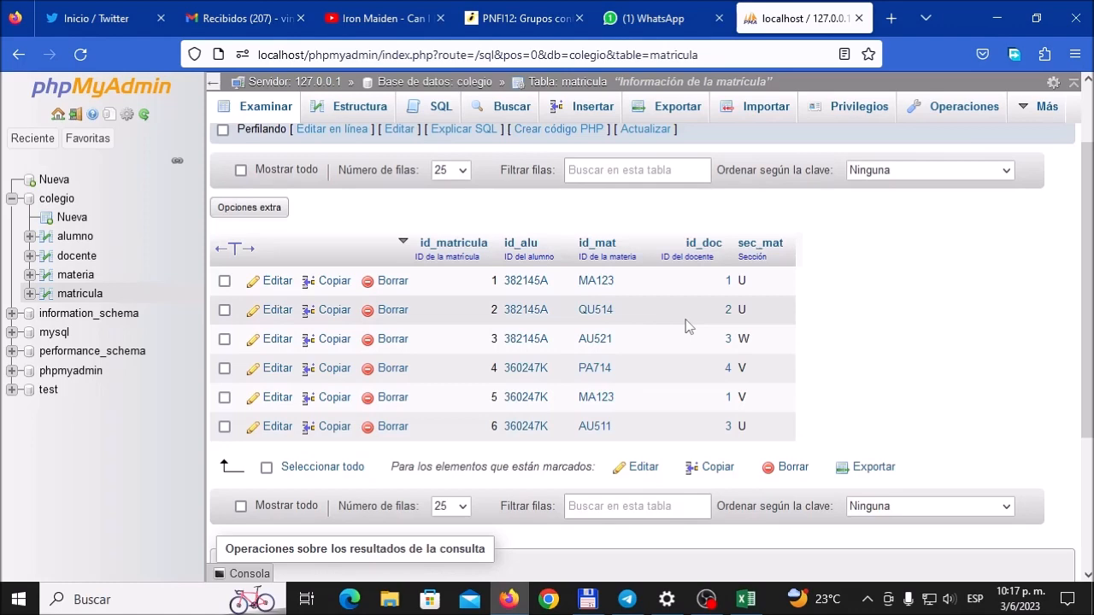
pyautogui.scroll(2, 437, 181)
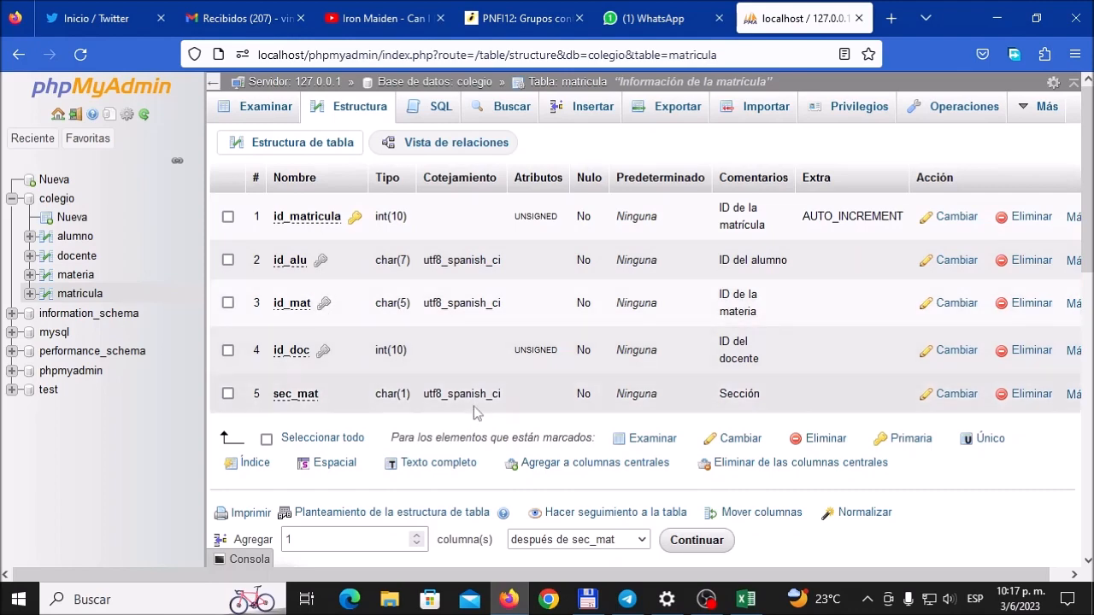
# Step: Review the matricula table's foreign key constraints to alumno, docente and materia, including their ON DELETE and ON UPDATE rules
pyautogui.click(455, 144)
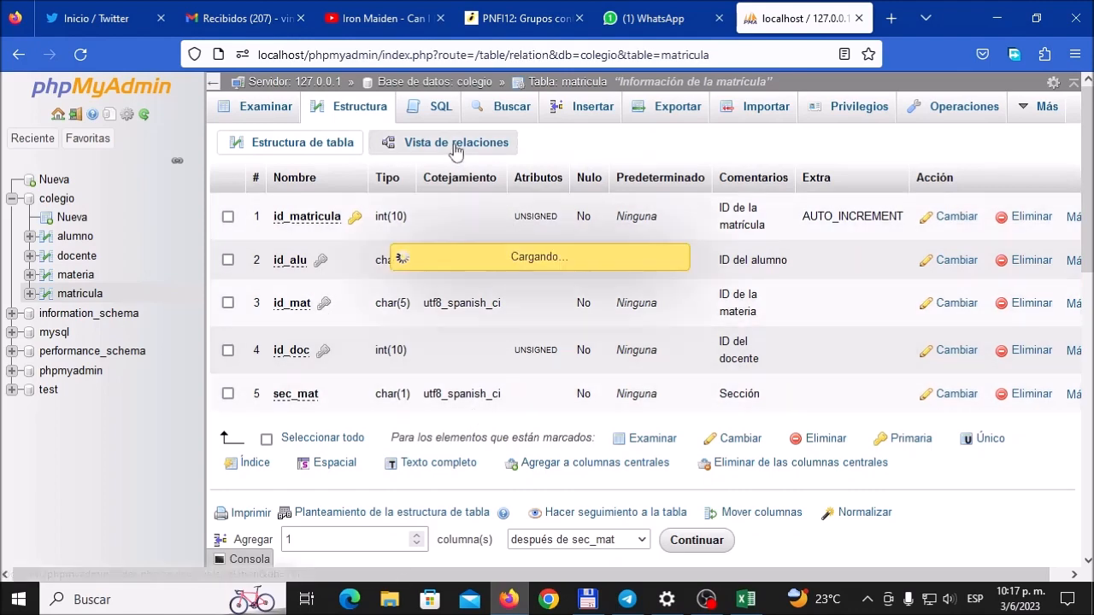
pyautogui.scroll(-2, 598, 384)
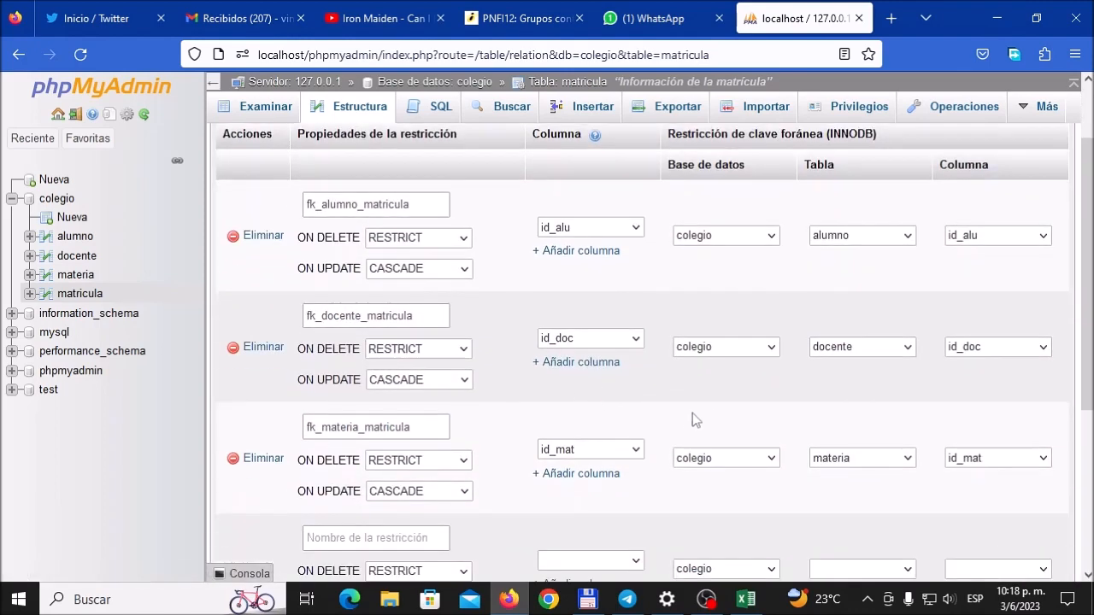
pyautogui.scroll(-2, 705, 407)
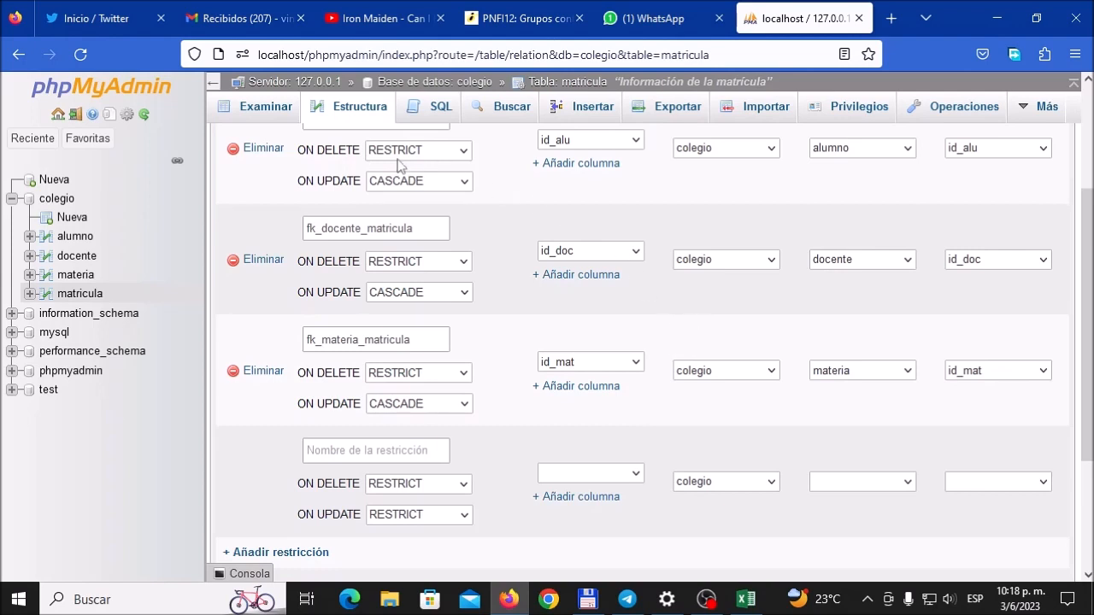
pyautogui.scroll(1, 403, 154)
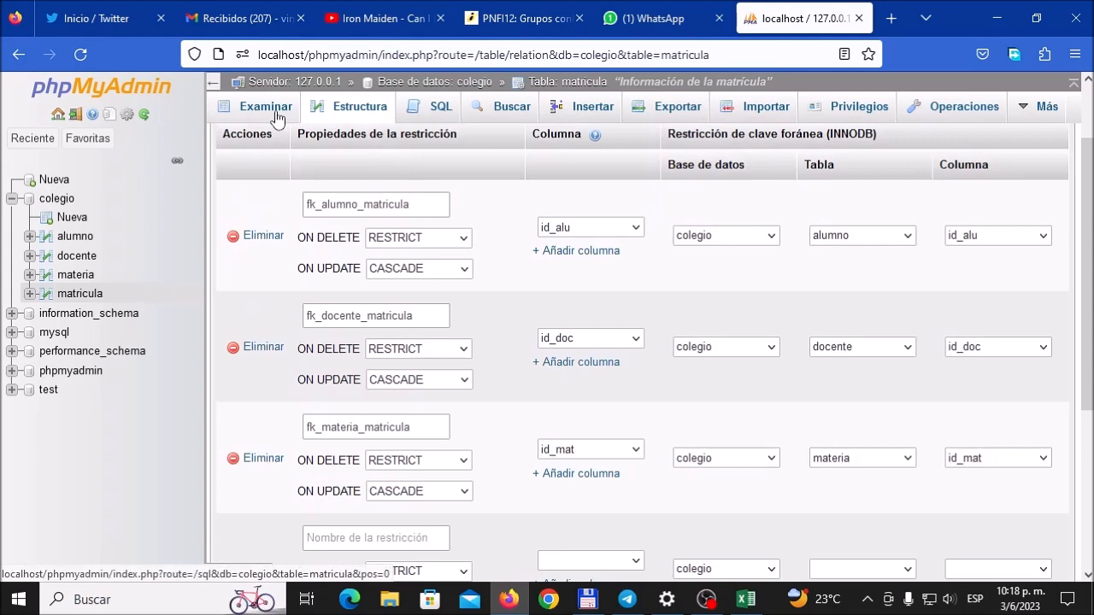
# Step: Compare the id_alu values in the matricula records with the students stored in the alumno table
pyautogui.click(273, 110)
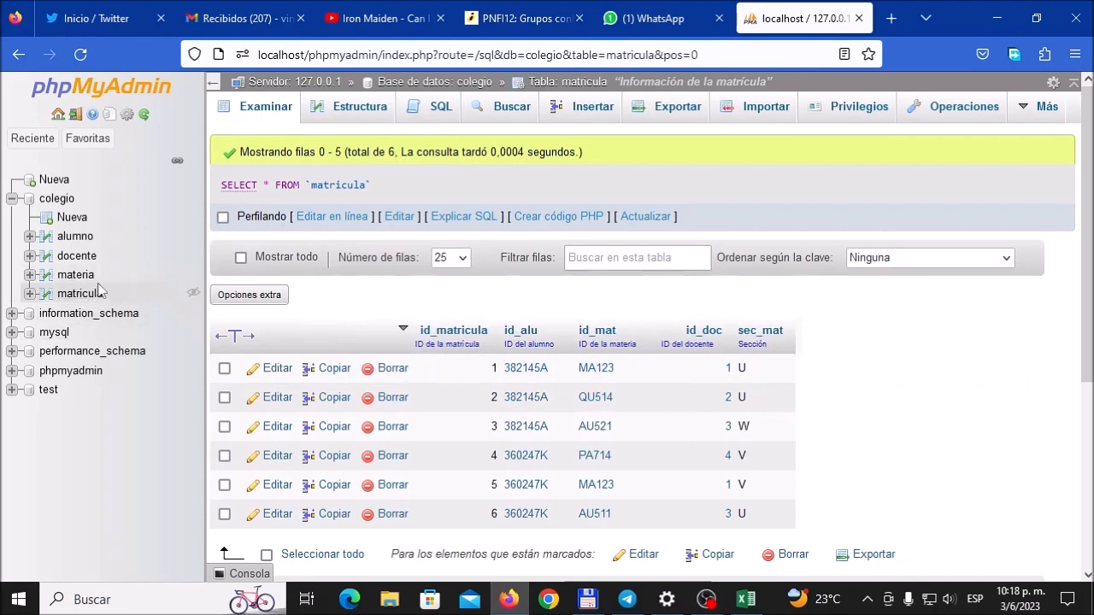
pyautogui.click(75, 237)
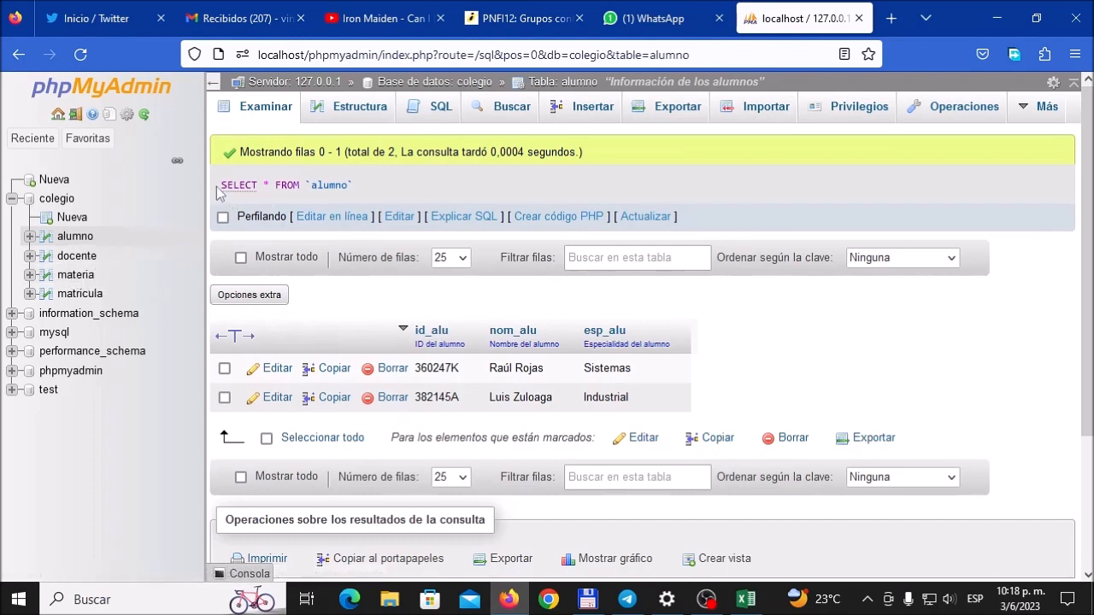
pyautogui.click(92, 299)
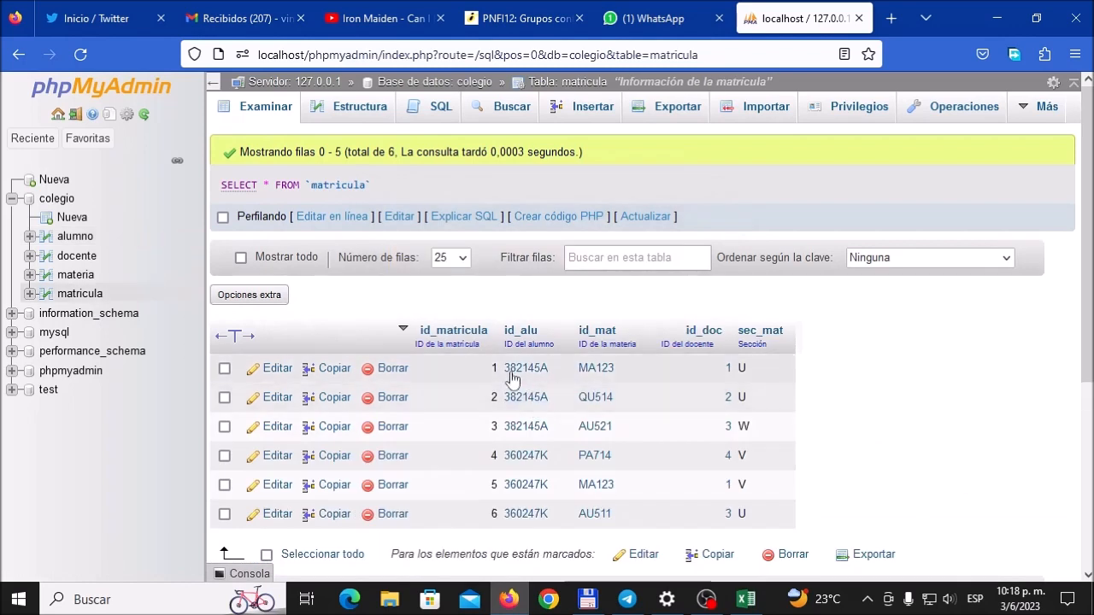